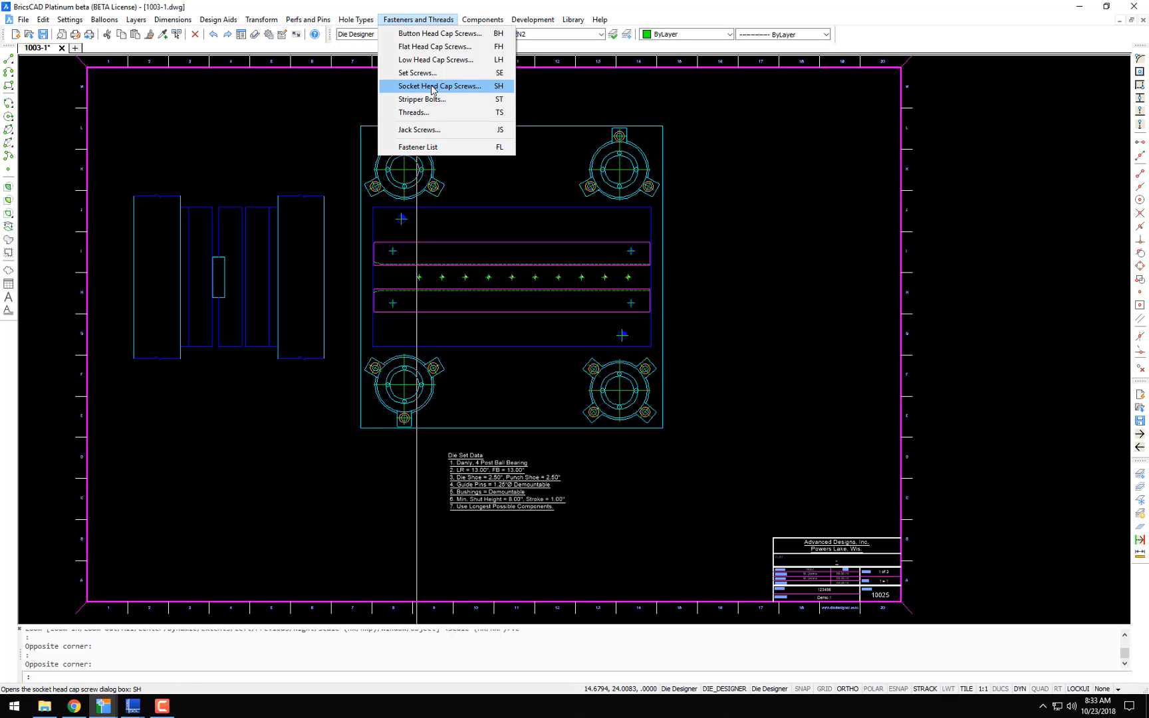
# - Open the socket head fastener options and review the low head, button head, flat head, stripper bolt, set screw and thread types
pyautogui.click(471, 89)
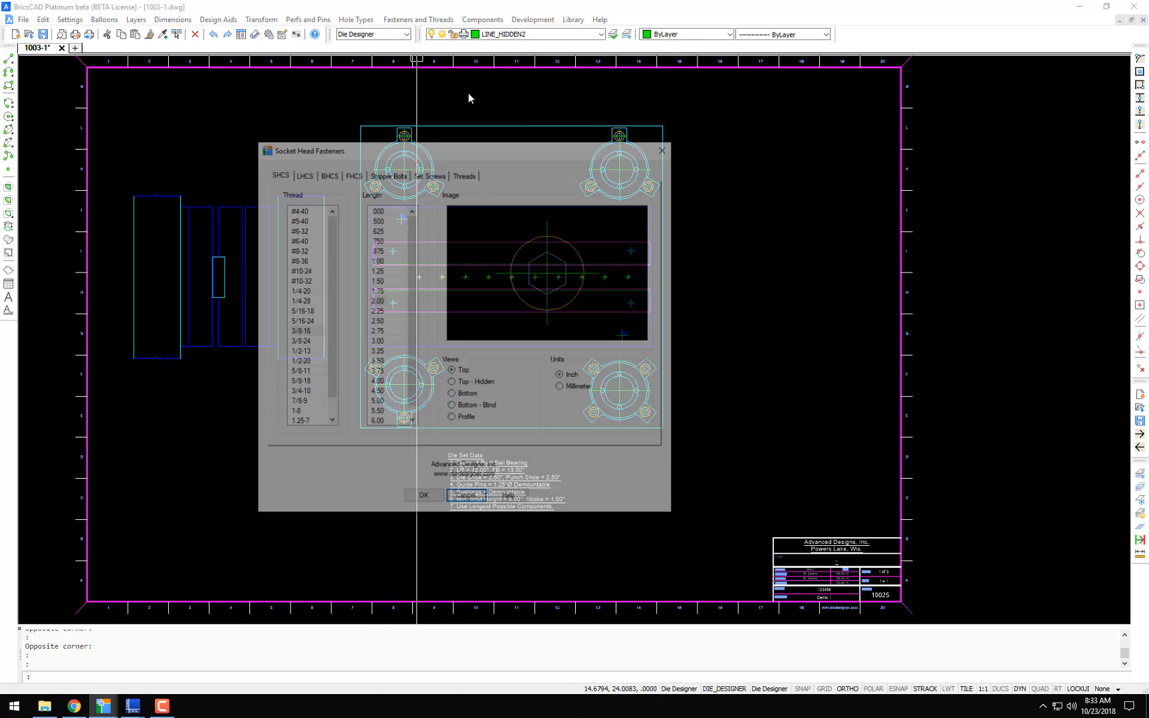
pyautogui.moveTo(443, 149); pyautogui.dragTo(433, 149)
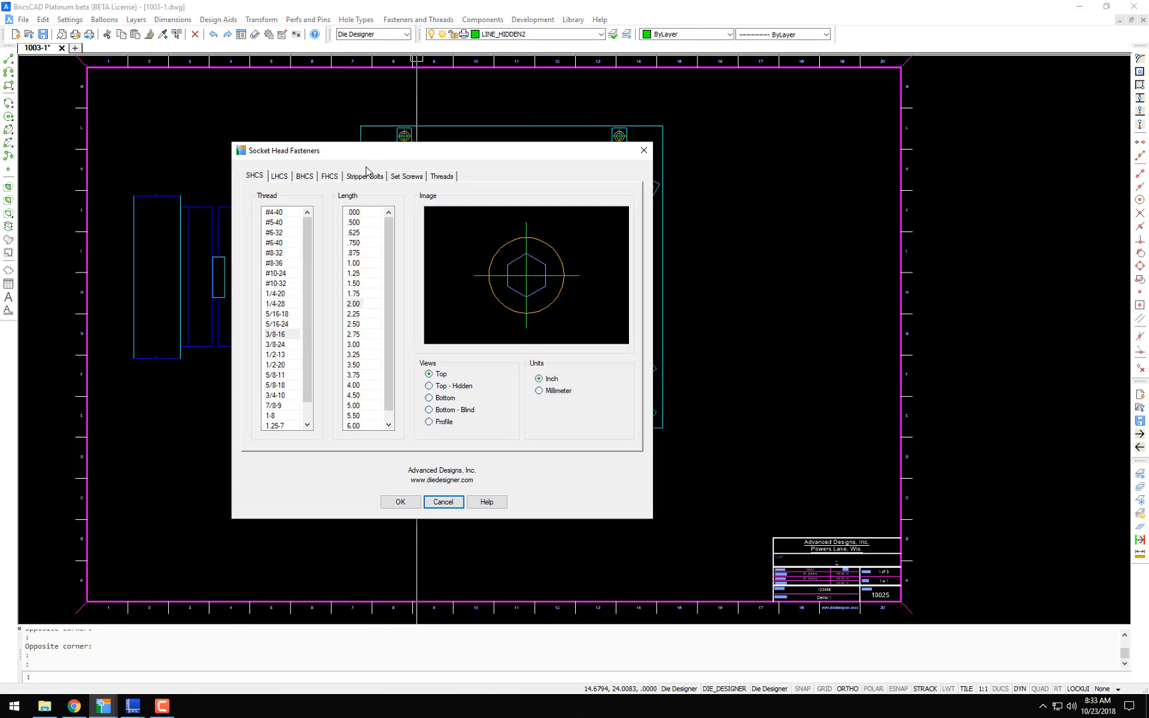
pyautogui.click(276, 177)
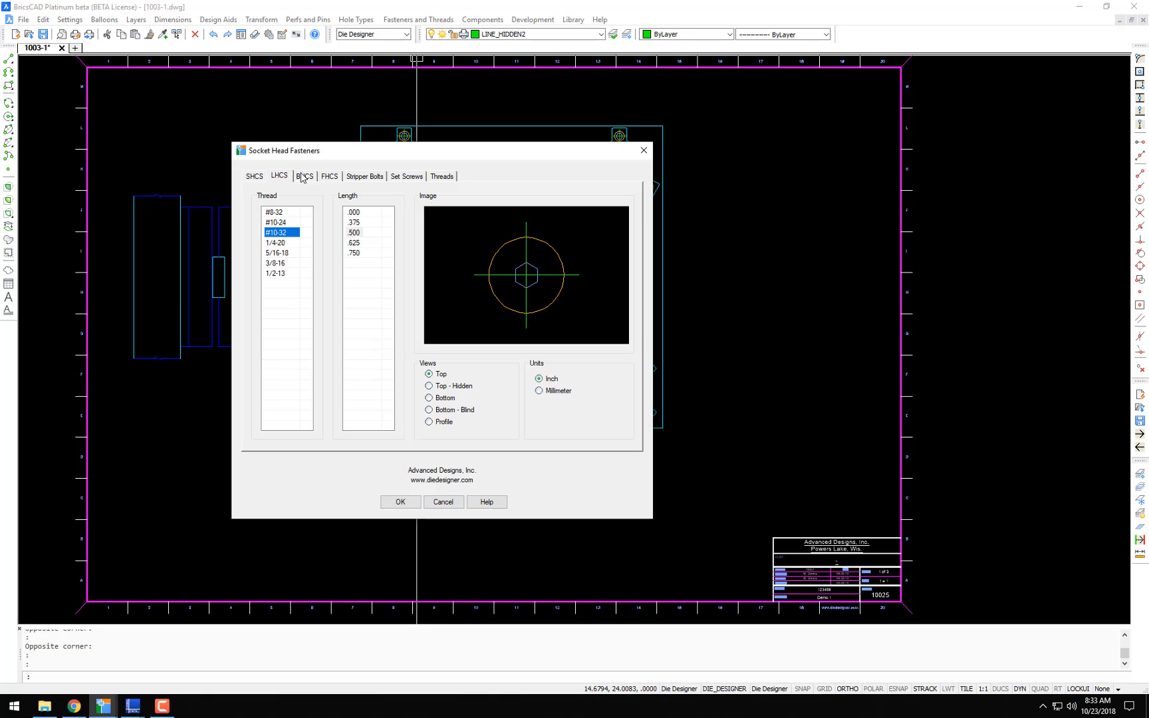
pyautogui.click(305, 177)
pyautogui.click(332, 178)
pyautogui.click(367, 178)
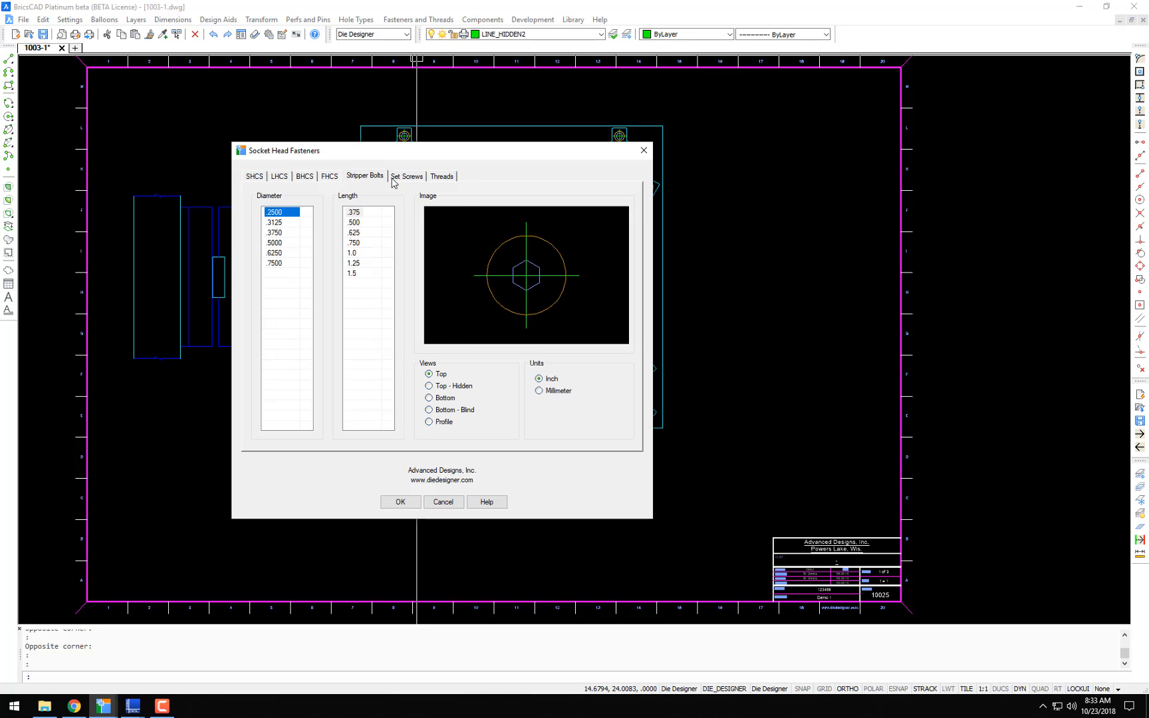
pyautogui.click(409, 179)
pyautogui.click(444, 177)
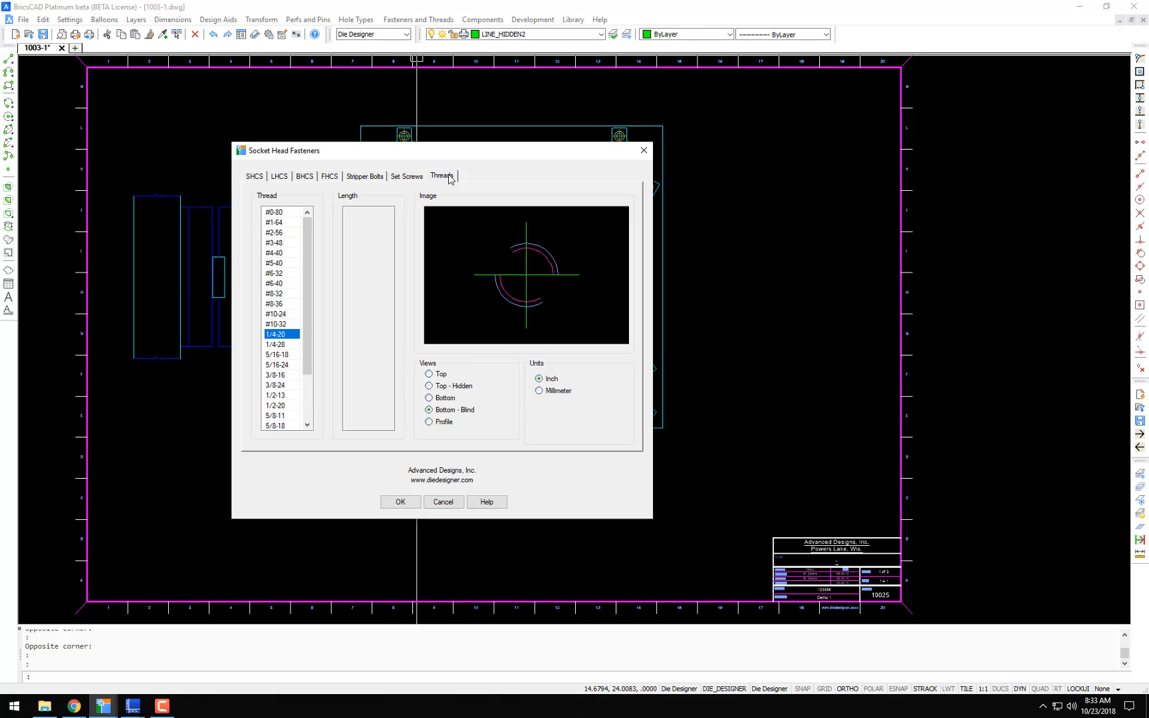
pyautogui.click(253, 177)
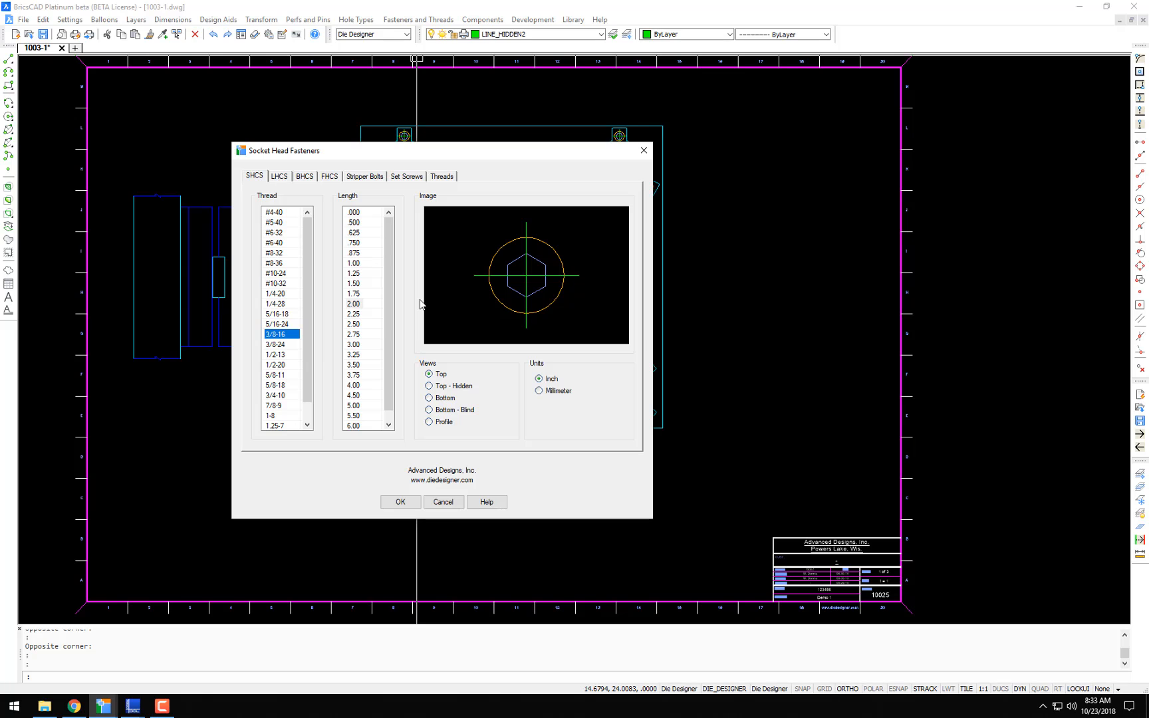
# - Read the Socket Head Fasteners help on command aliases, bill of materials, fastener list and transformations, and close it
pyautogui.click(487, 502)
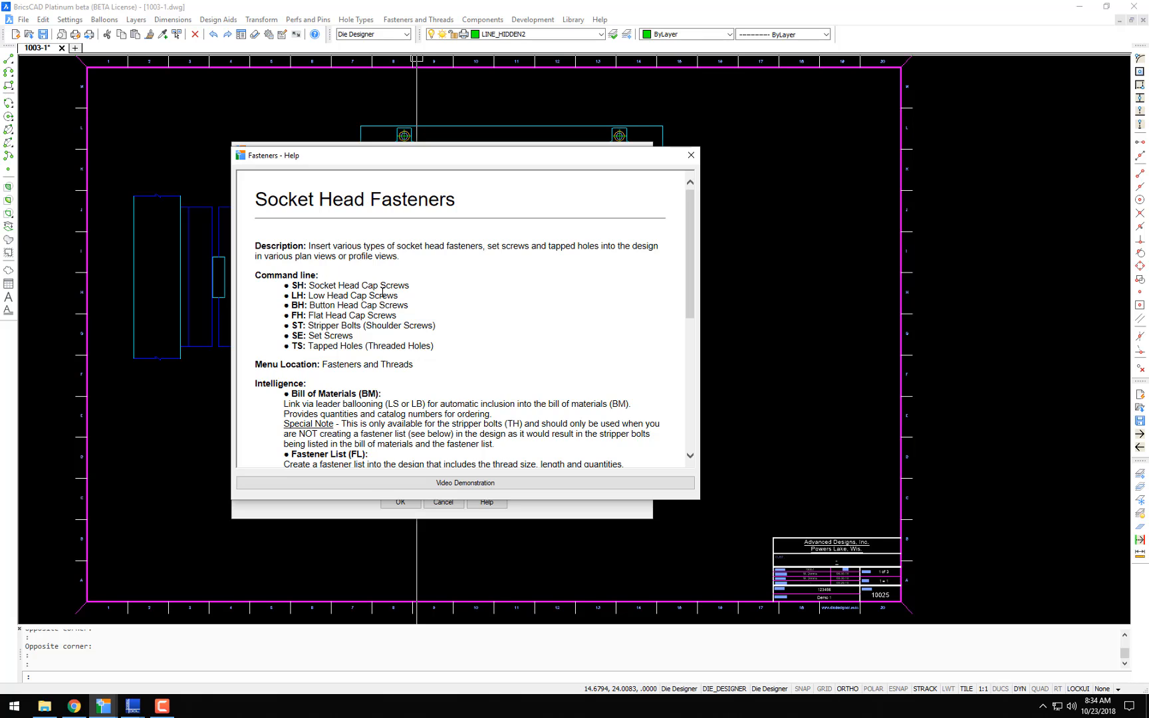
pyautogui.scroll(-3, 382, 292)
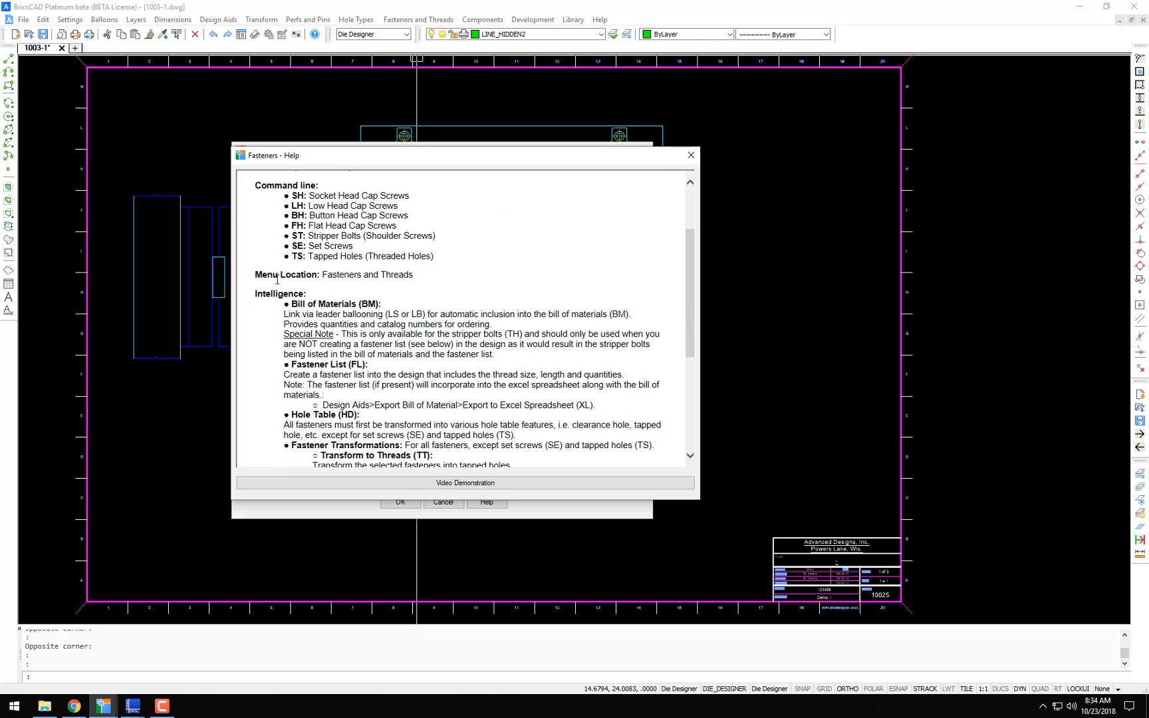
pyautogui.scroll(-6, 307, 288)
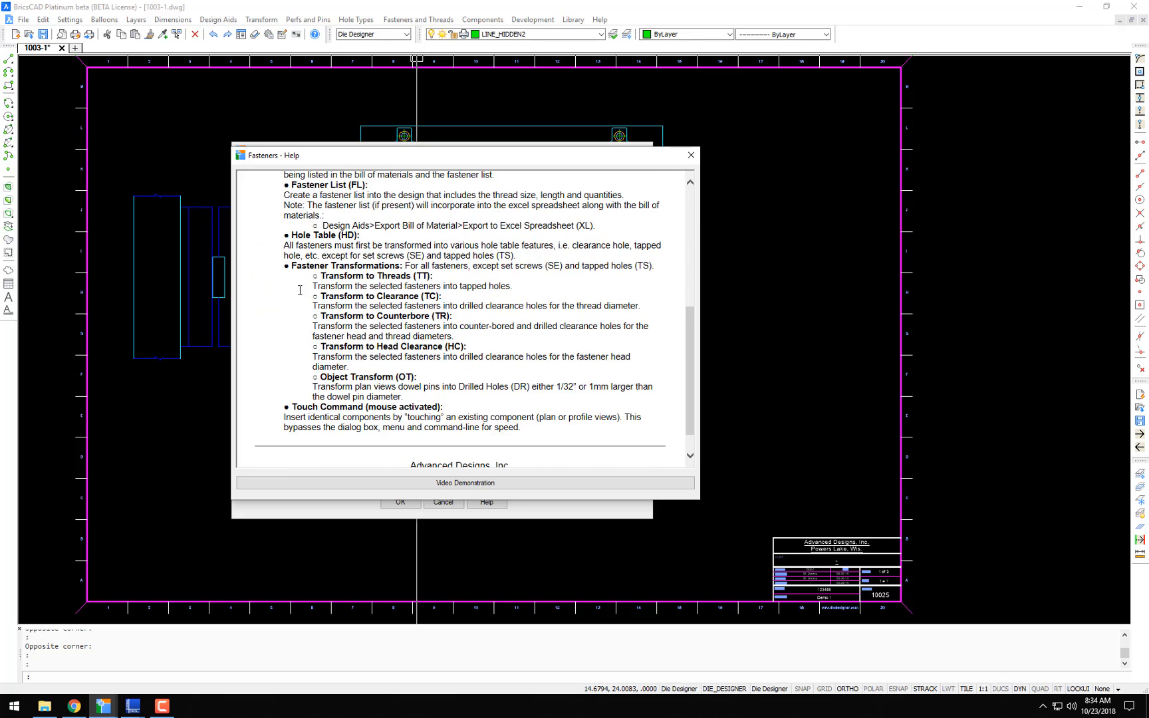
pyautogui.scroll(6, 268, 316)
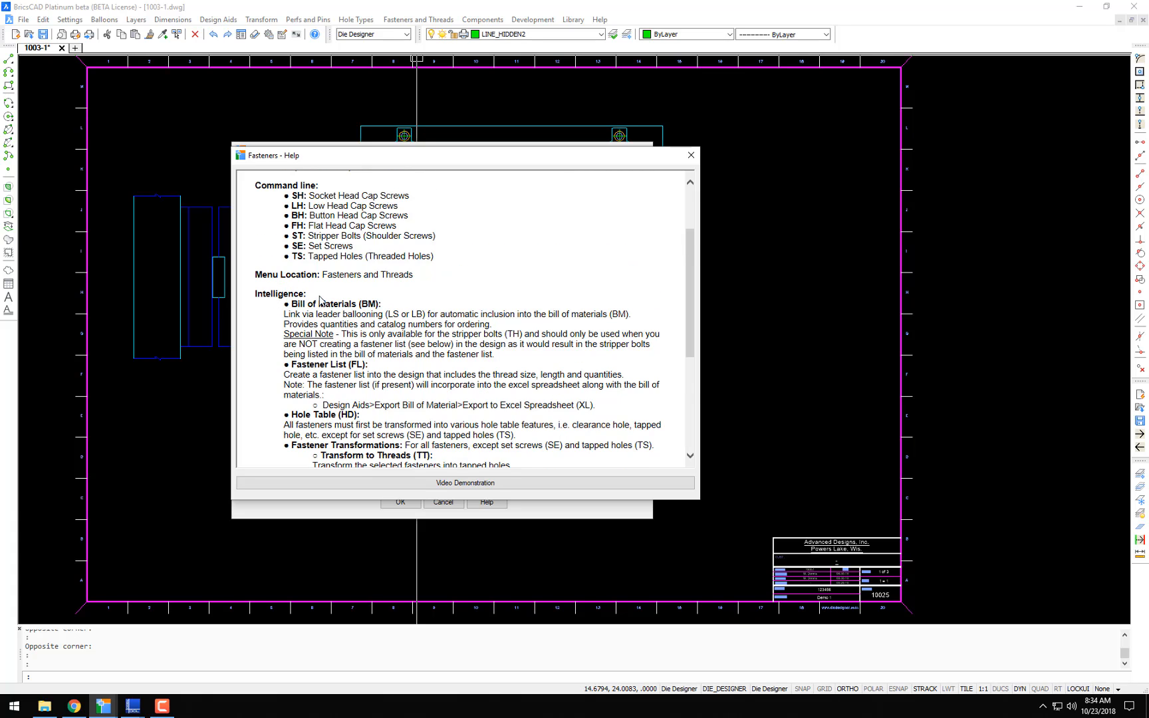
pyautogui.scroll(-3, 317, 300)
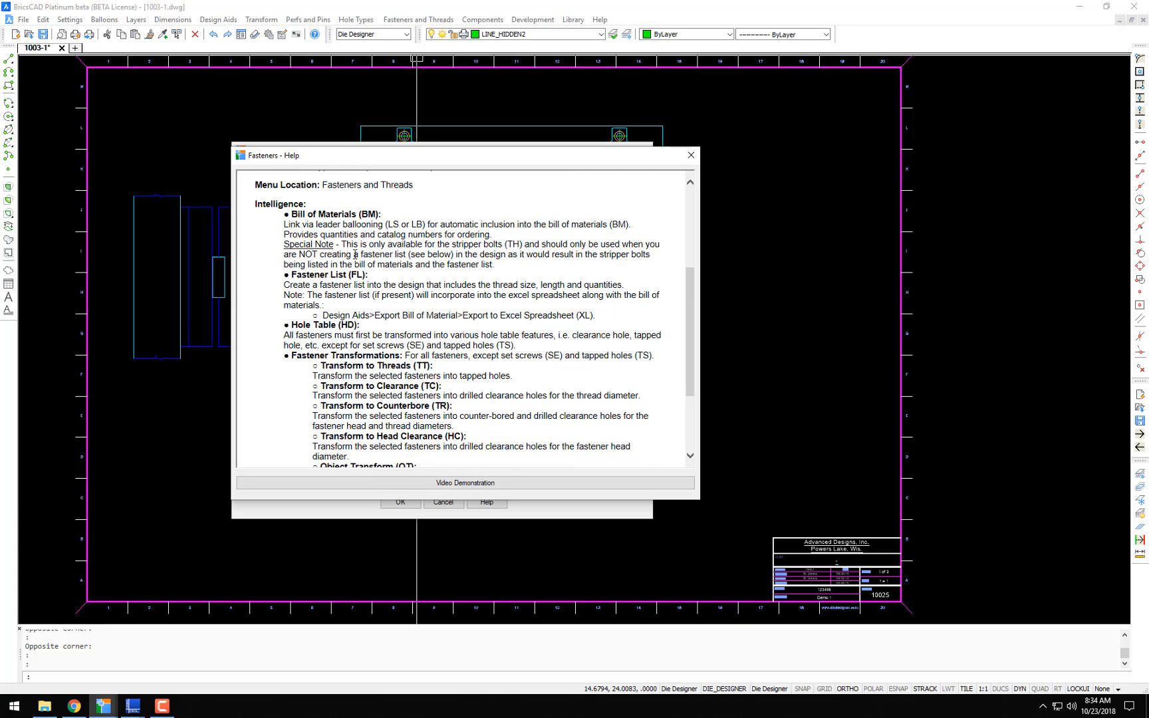
pyautogui.scroll(-4, 355, 254)
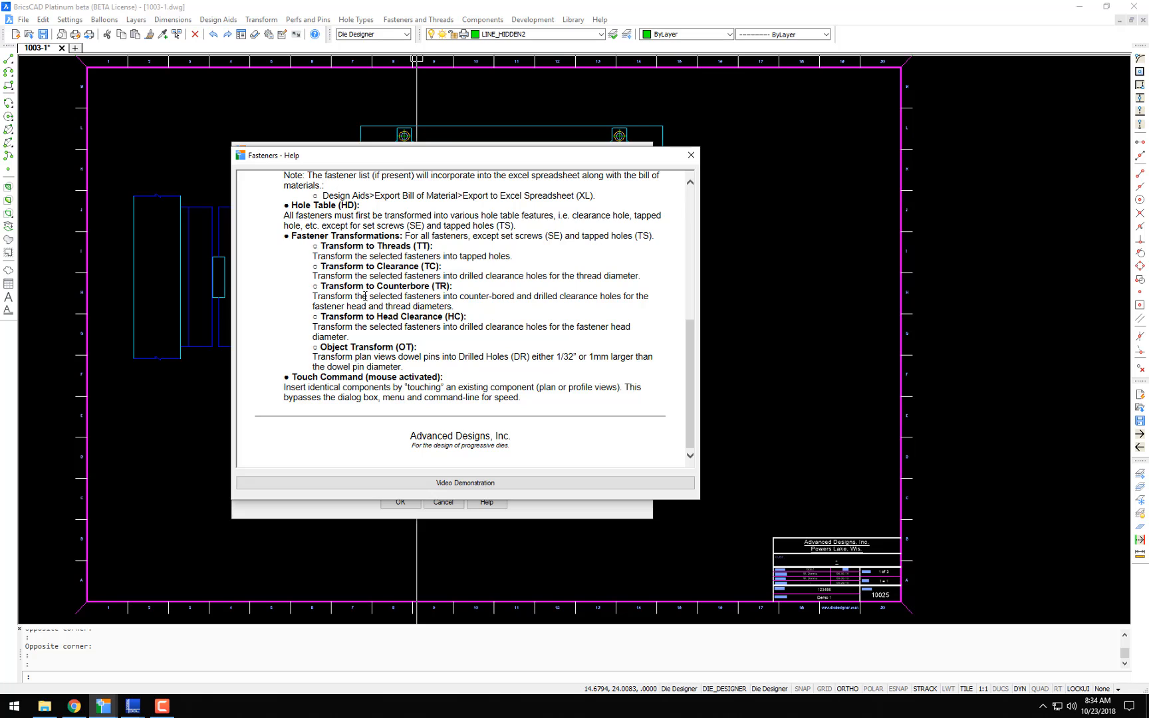
pyautogui.scroll(3, 370, 300)
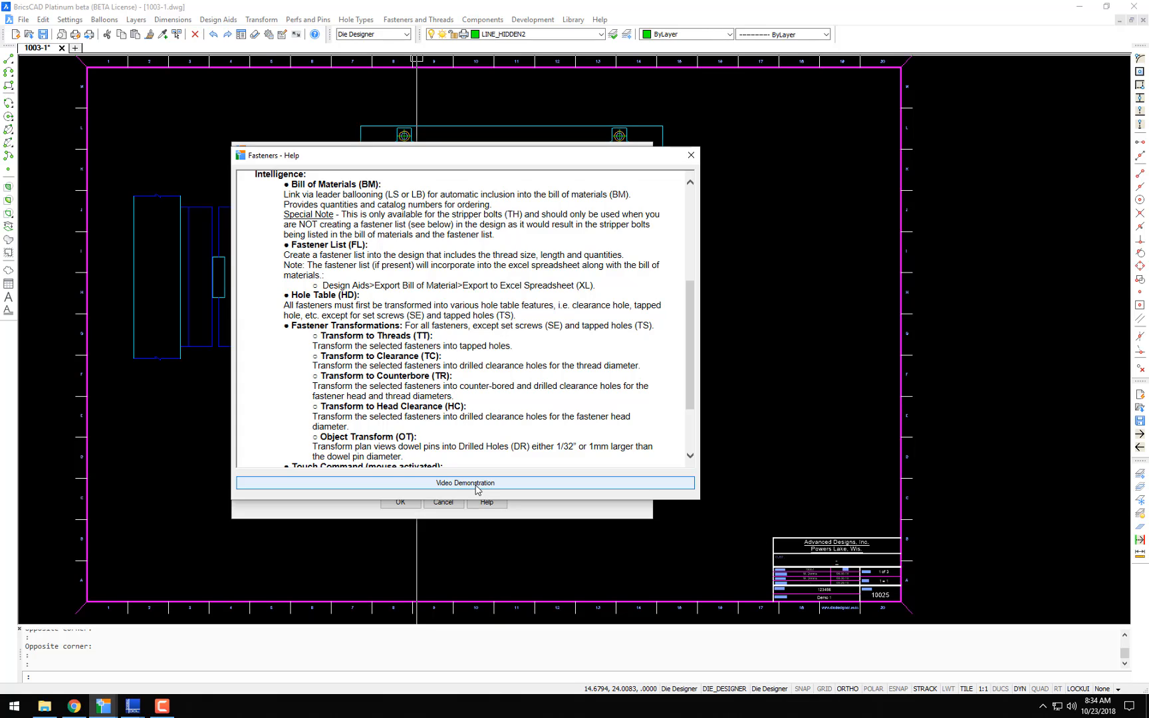
pyautogui.click(691, 156)
# - Configure a socket head cap screw with 3/8-16 thread and 2.00 length in profile view for insertion
pyautogui.moveTo(471, 155); pyautogui.dragTo(570, 163)
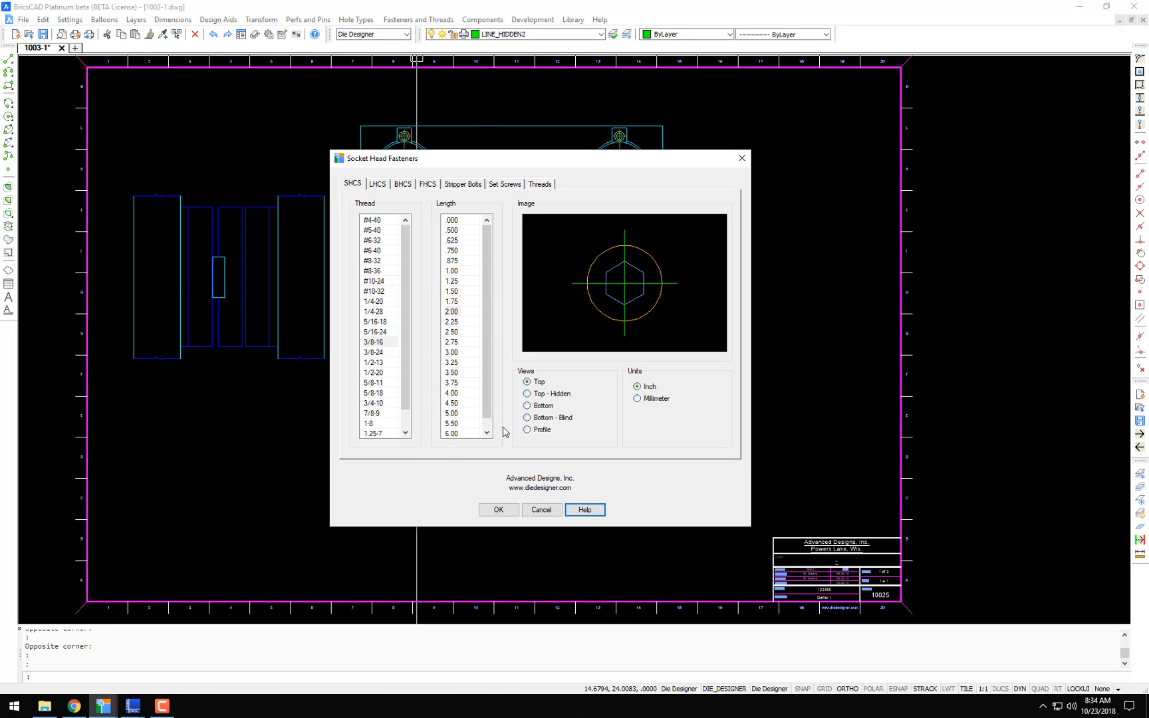
pyautogui.click(528, 430)
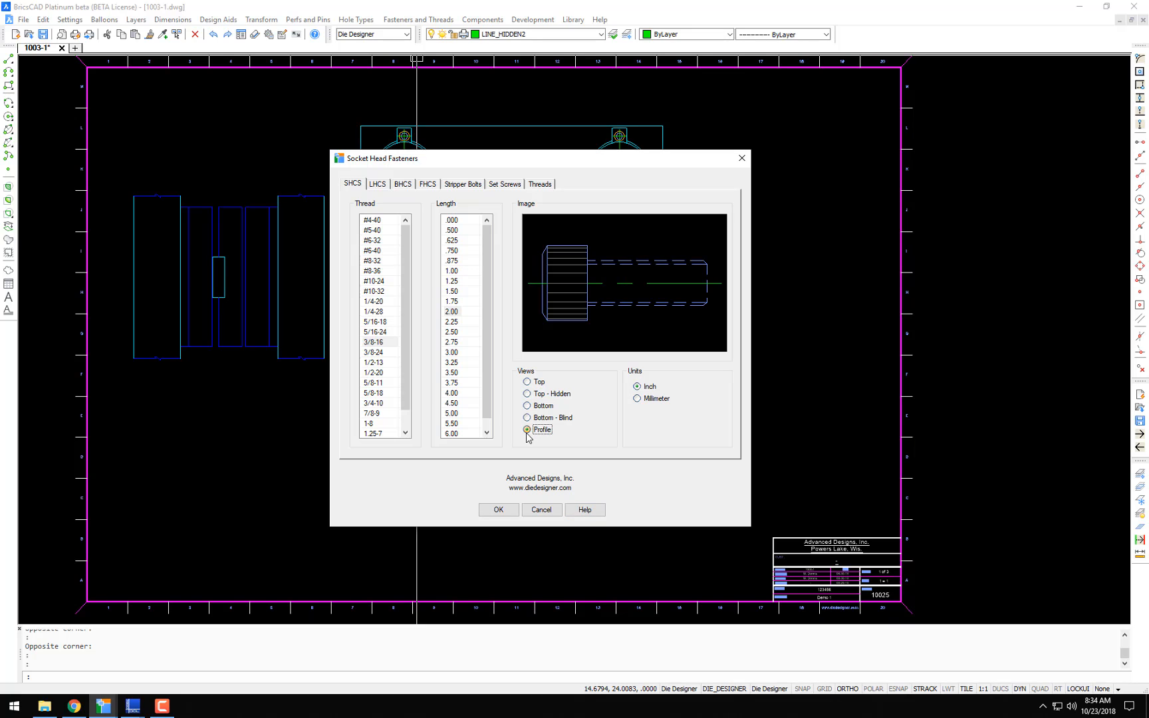
pyautogui.click(376, 342)
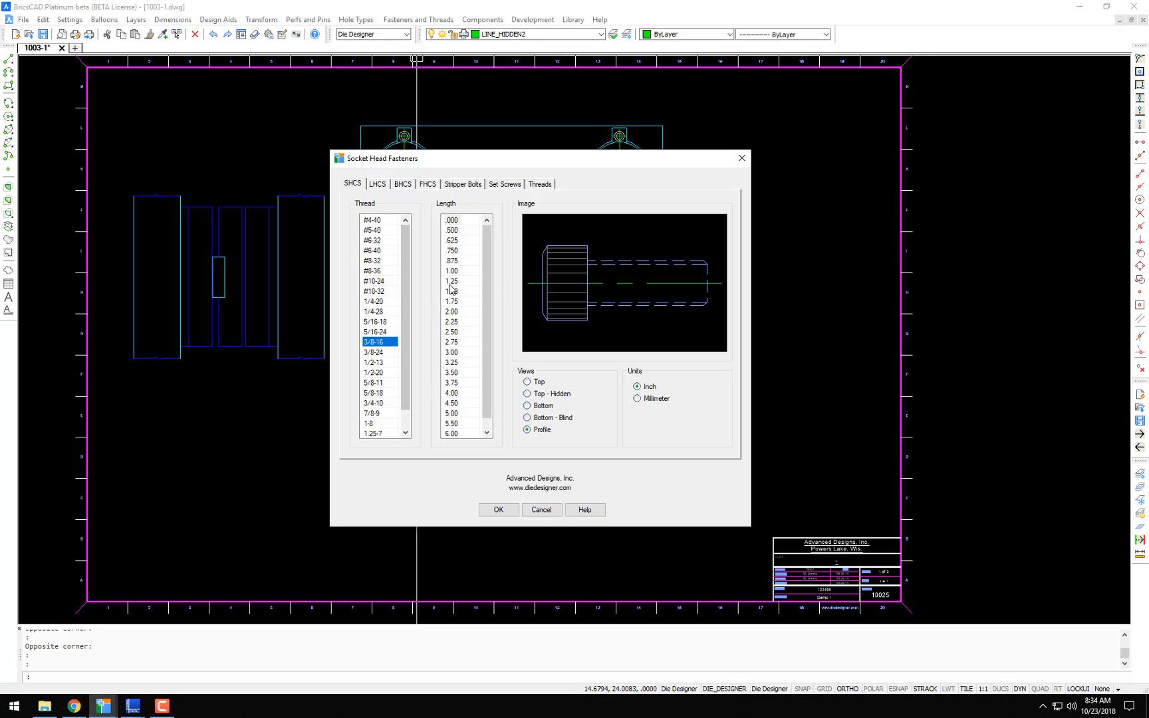
pyautogui.click(452, 312)
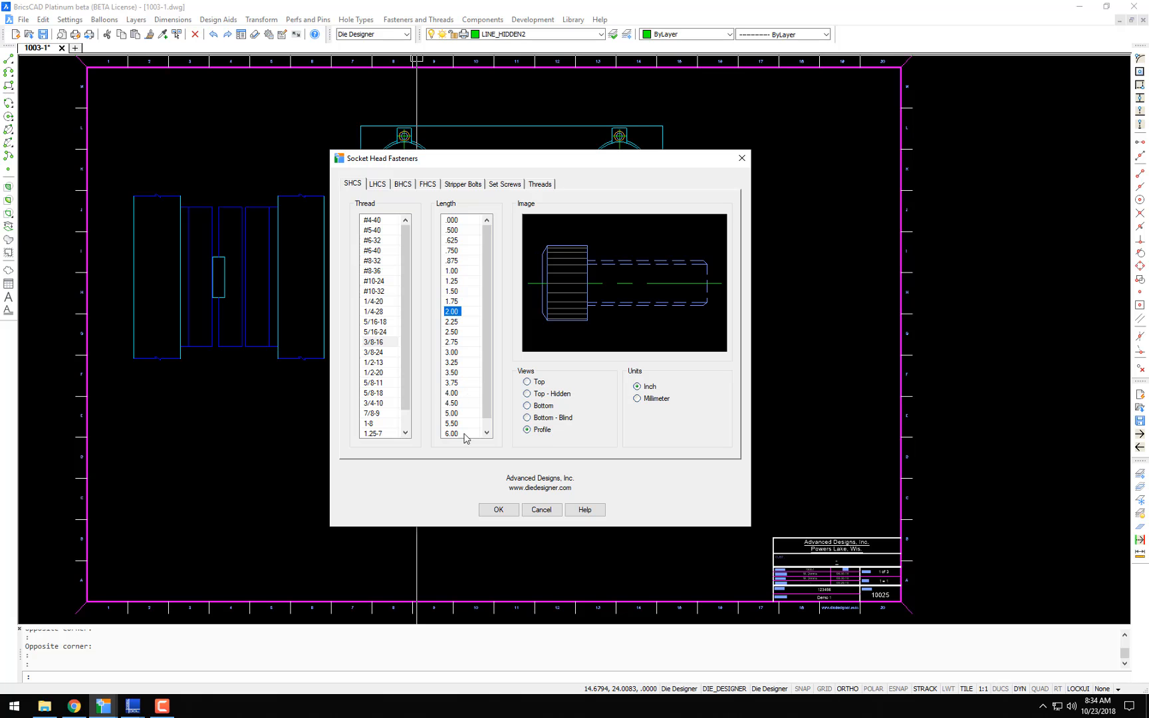
pyautogui.click(499, 511)
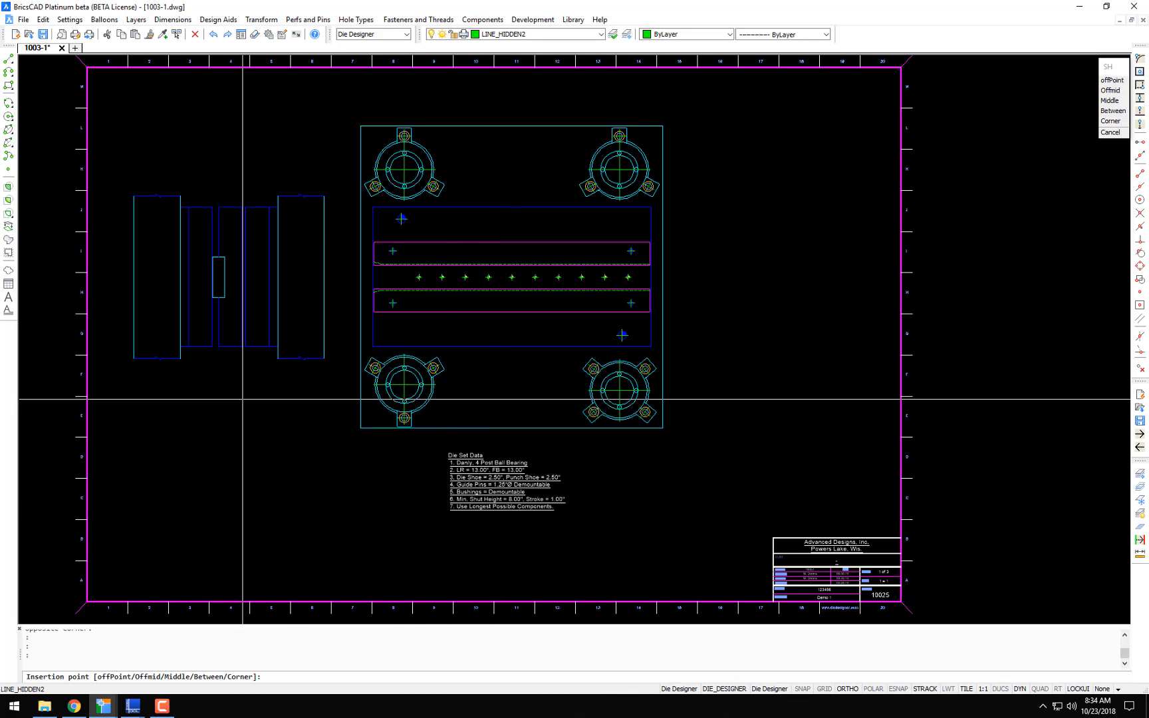
# - Insert the profile screw 0.5 above the left blue block's lower-right corner, counterbored, threads pointing into the left shoe, thread length 1.75
pyautogui.scroll(8, 243, 399)
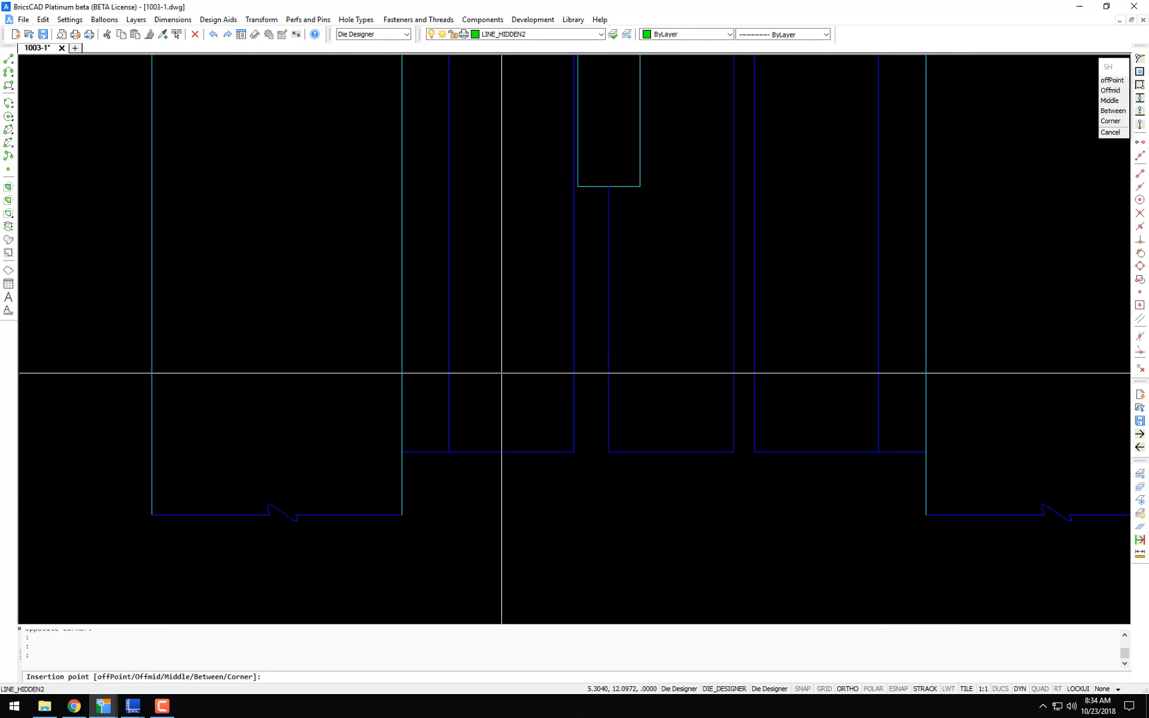
pyautogui.rightClick(507, 375)
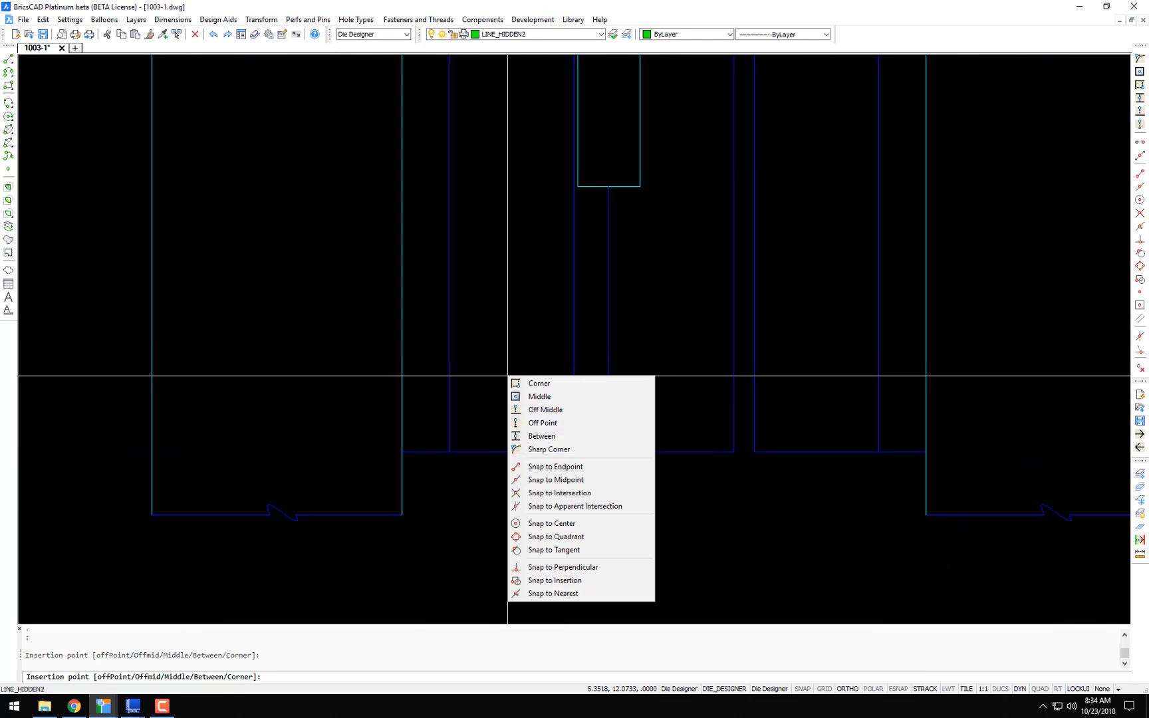
pyautogui.click(549, 428)
pyautogui.click(573, 451)
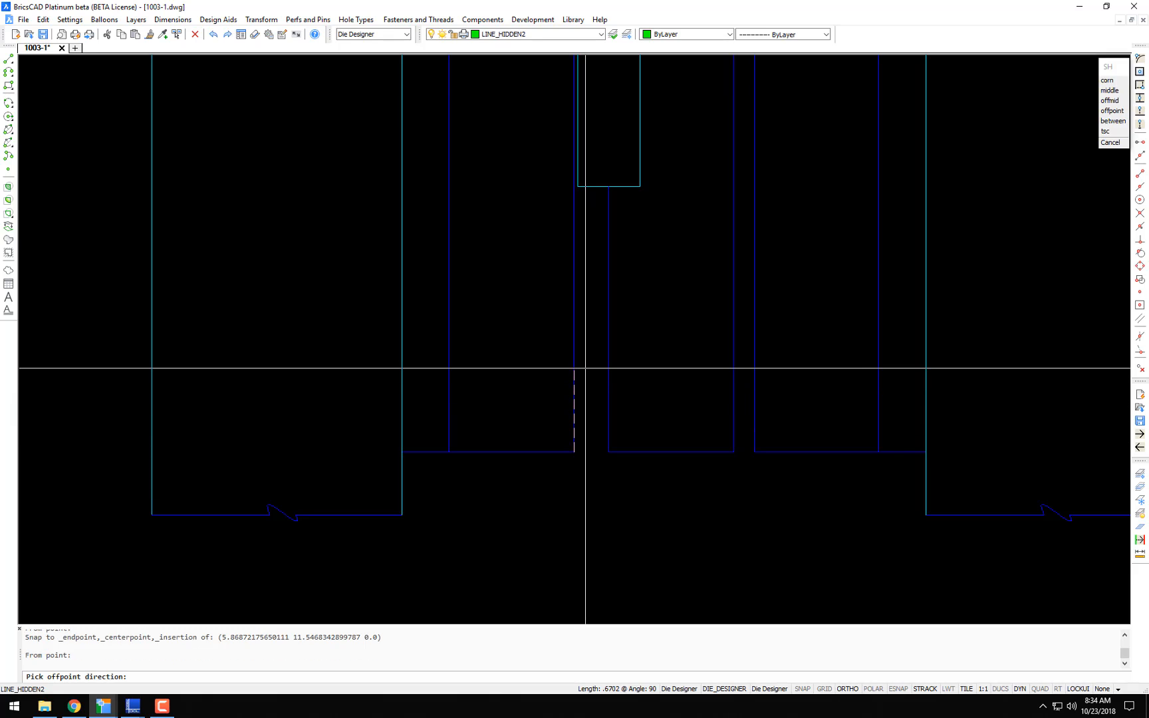
pyautogui.click(585, 368)
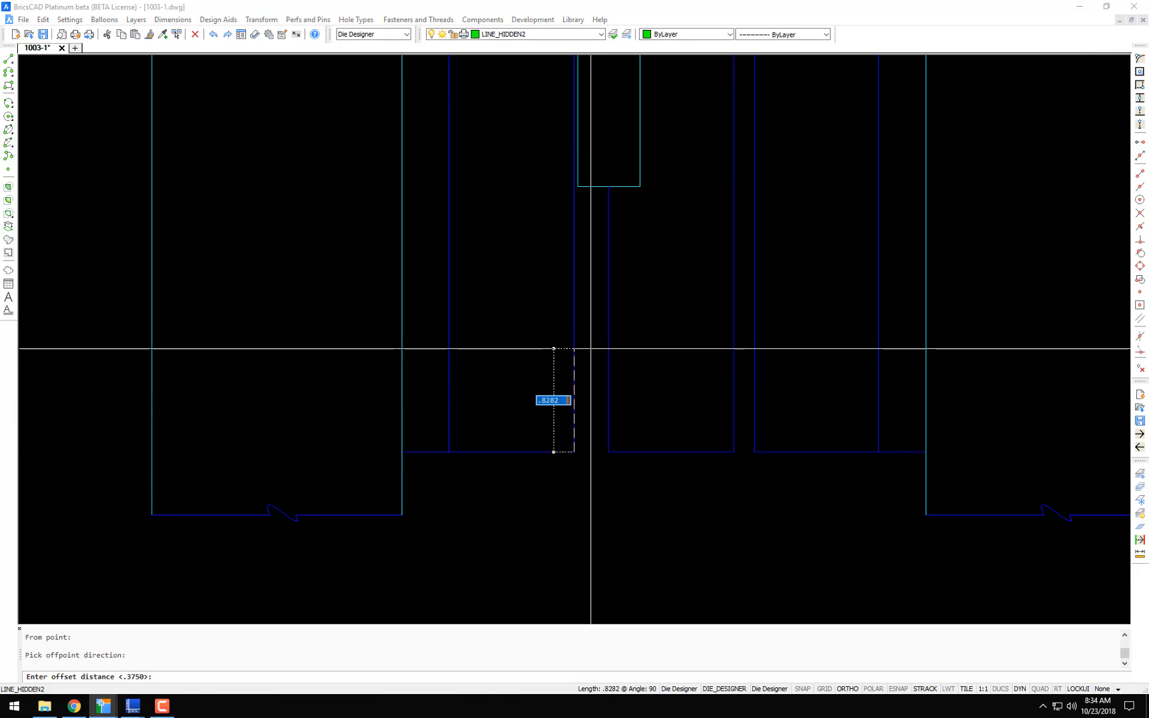
pyautogui.press('Return')
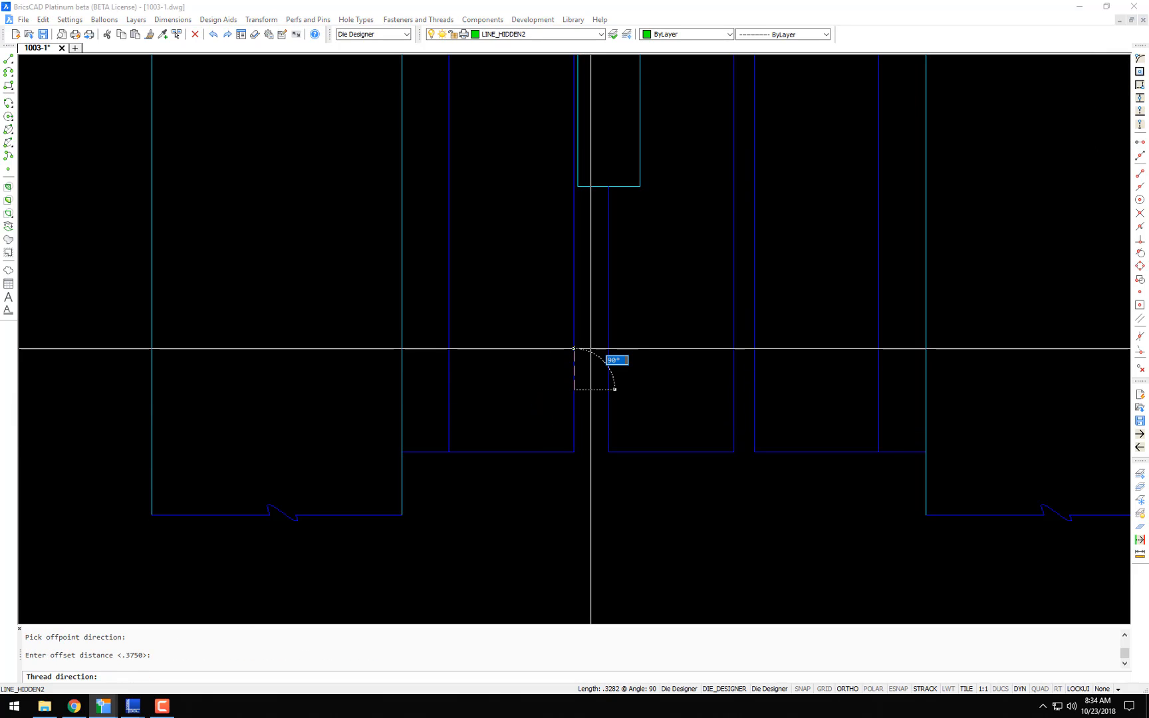
pyautogui.click(350, 390)
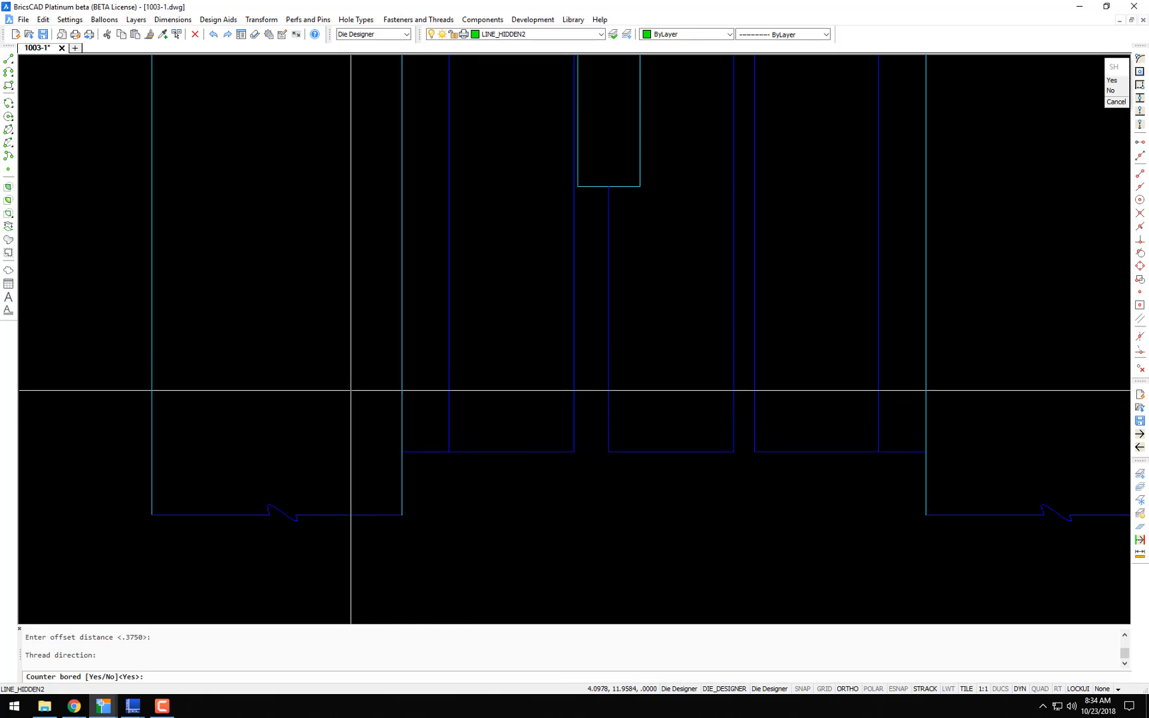
pyautogui.press('Return')
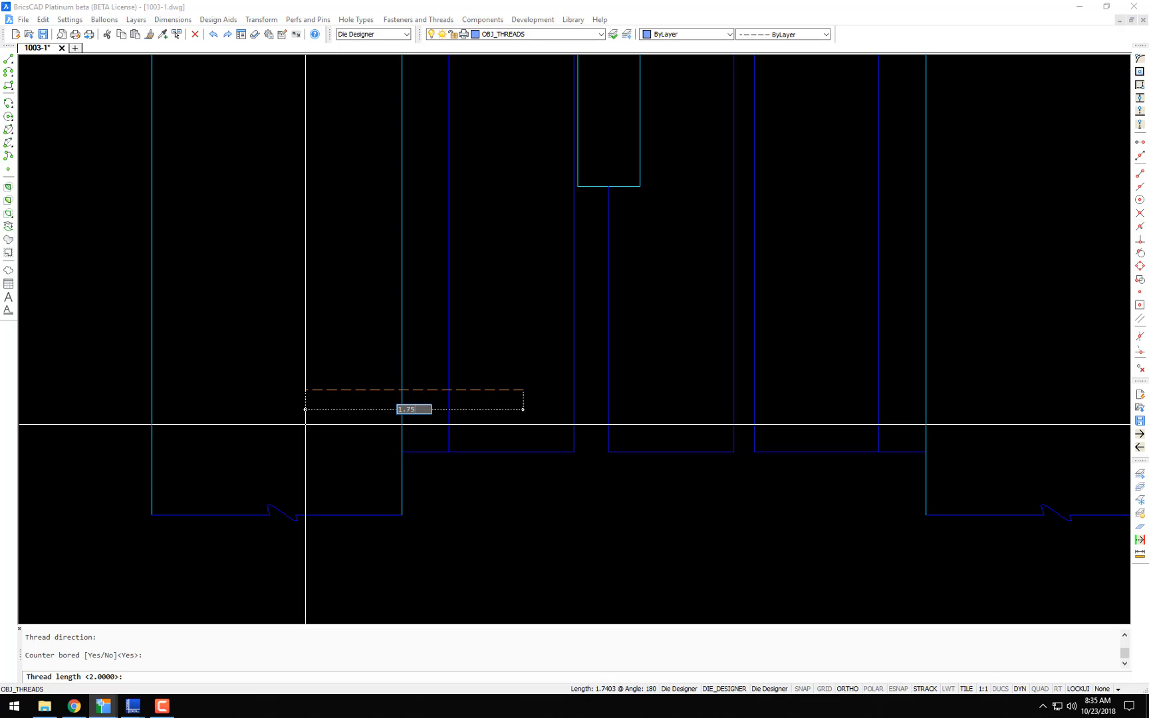
pyautogui.press('Return')
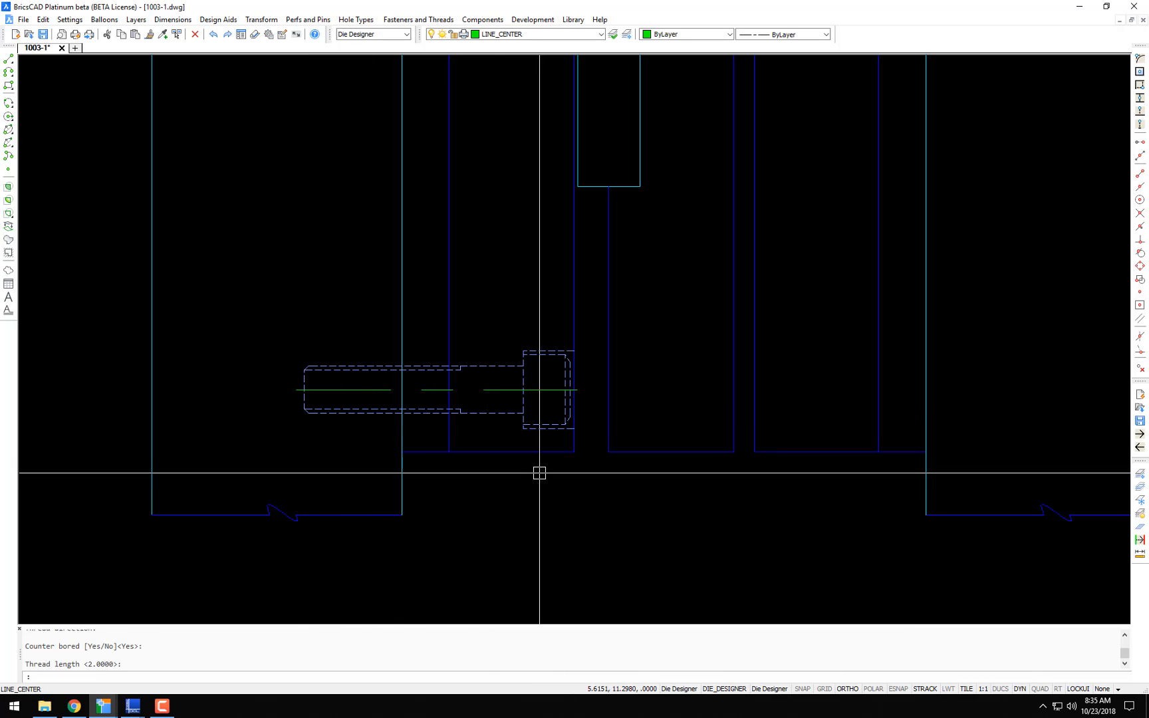
# - Configure a 3/8-16 socket head cap screw for the plan view, using the top view and a 1.75 length
pyautogui.scroll(-6, 595, 442)
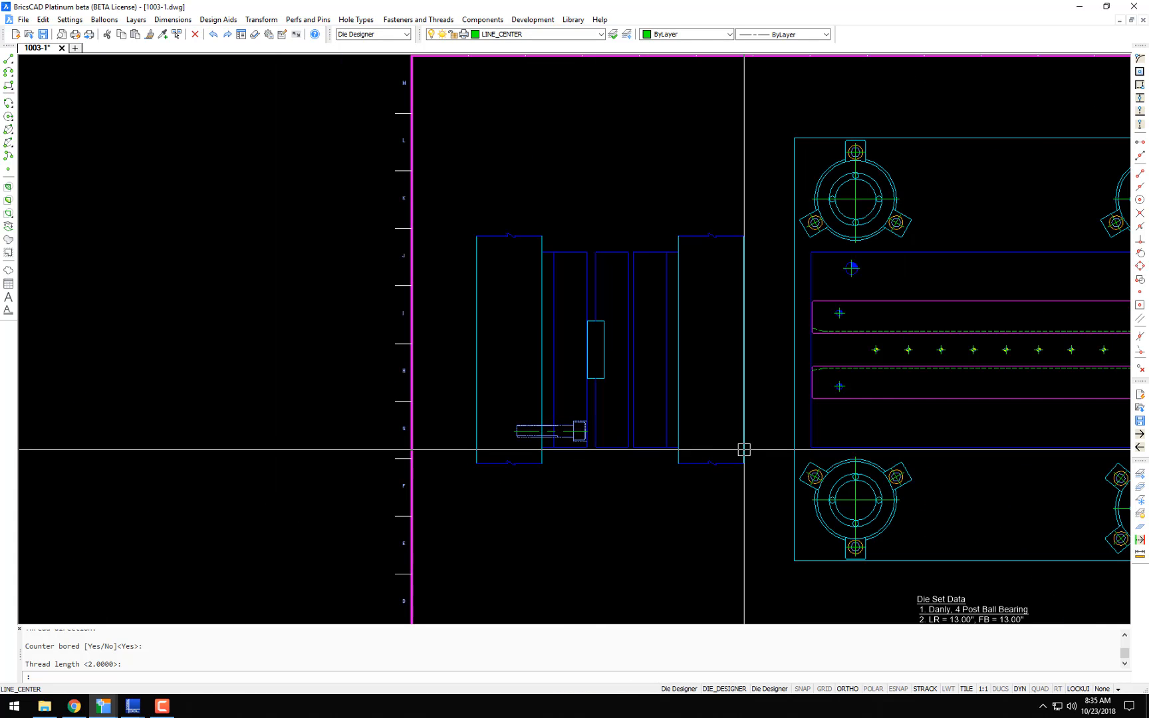
pyautogui.moveTo(795, 444); pyautogui.dragTo(270, 414, button='middle')
pyautogui.scroll(2, 428, 260)
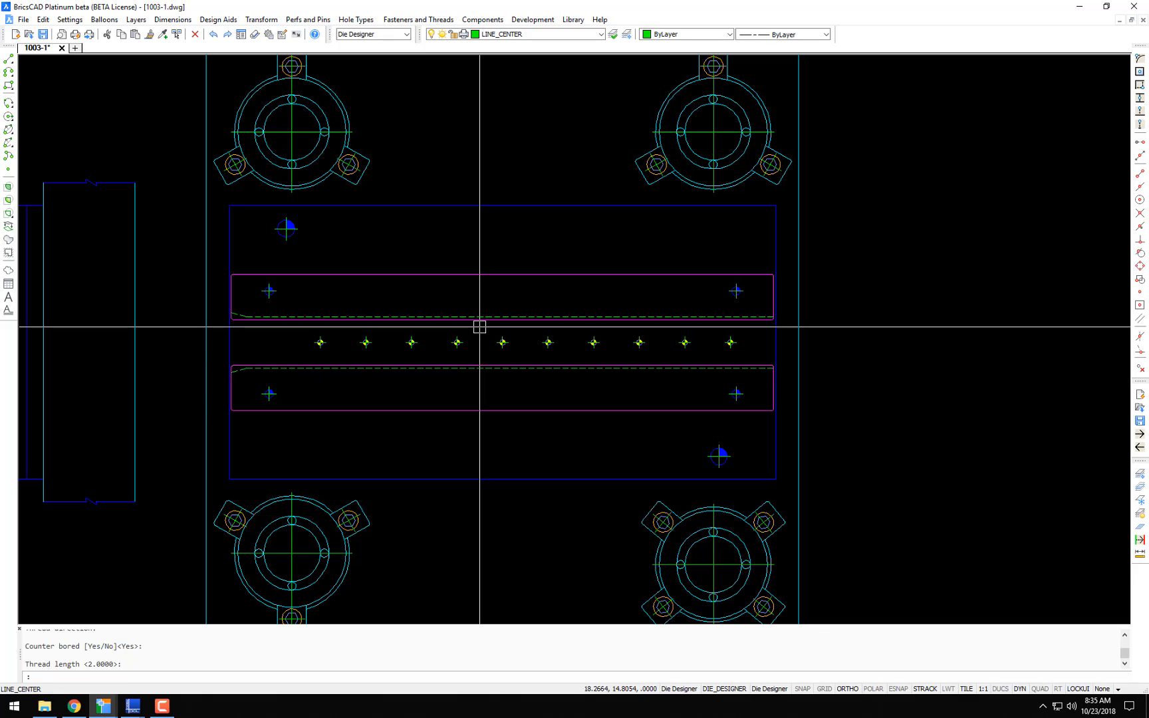
pyautogui.write('h')
pyautogui.press('Return')
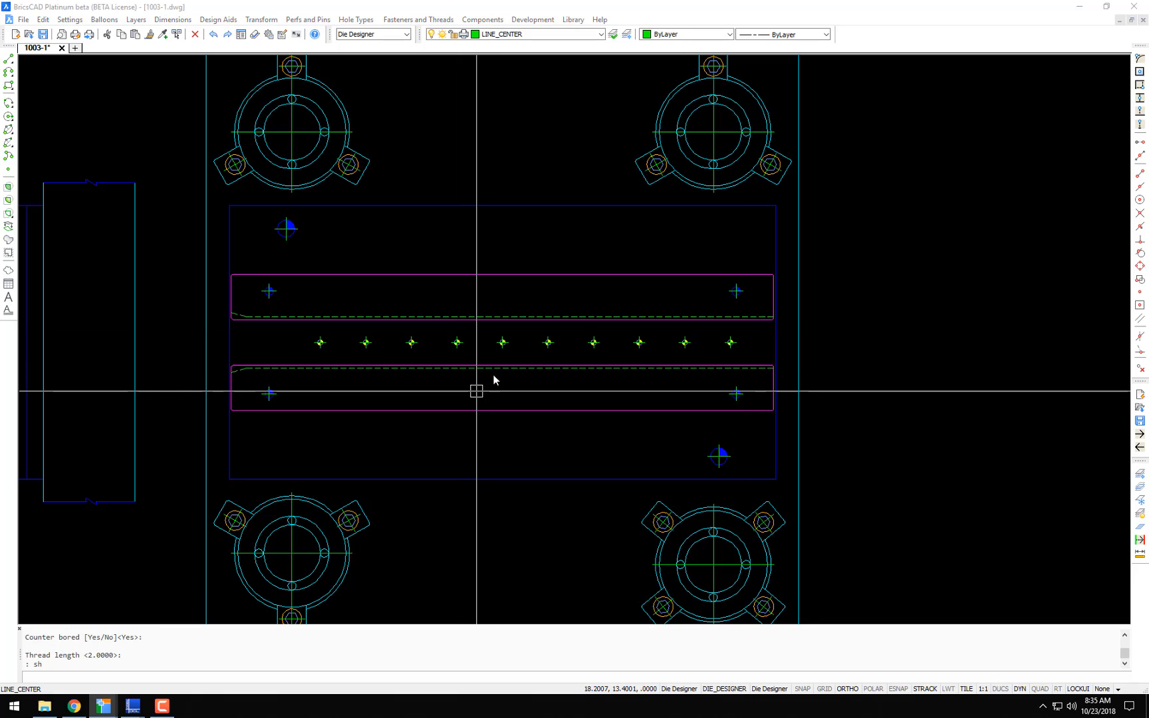
pyautogui.click(527, 383)
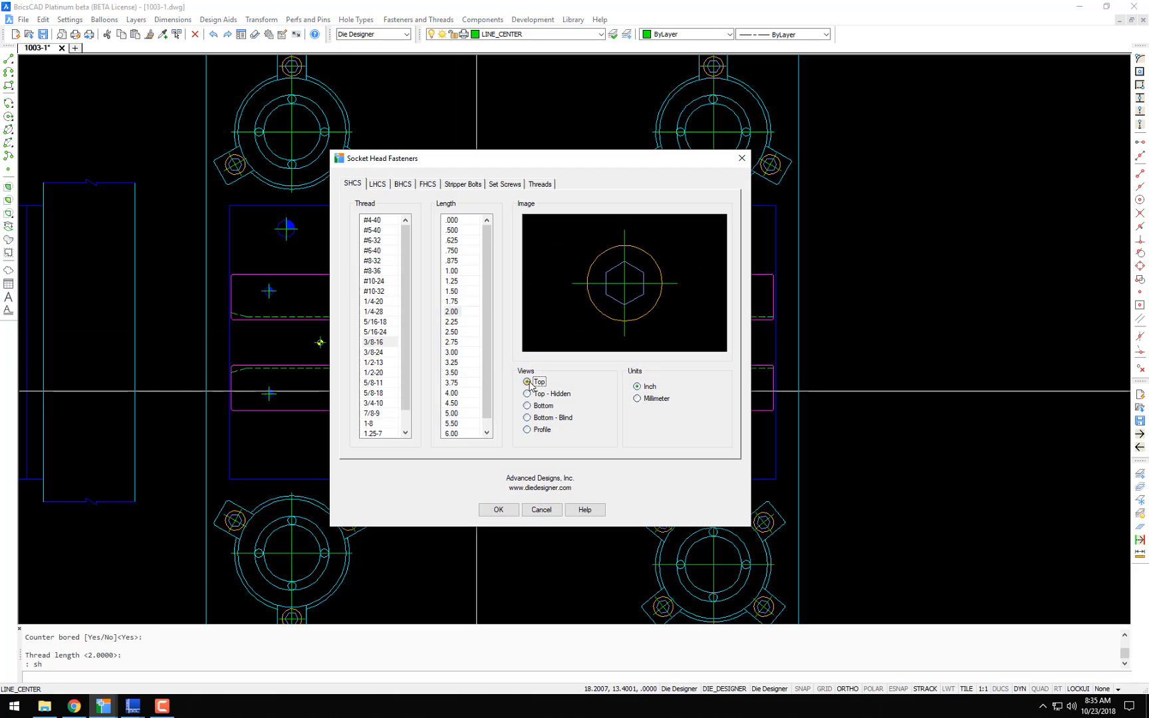
pyautogui.click(452, 302)
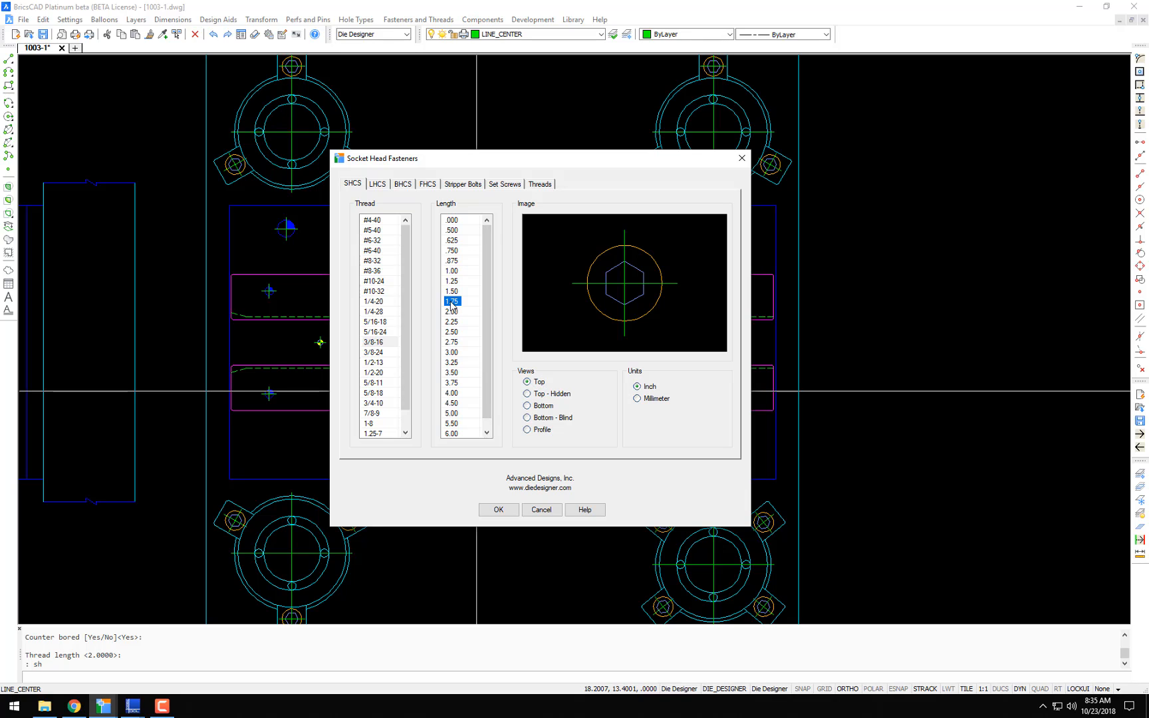
pyautogui.click(498, 510)
# - Place the top-view screw at the blue plate's upper-left corner, offset 0.5 from its left and top edges with the Corner option
pyautogui.write('c')
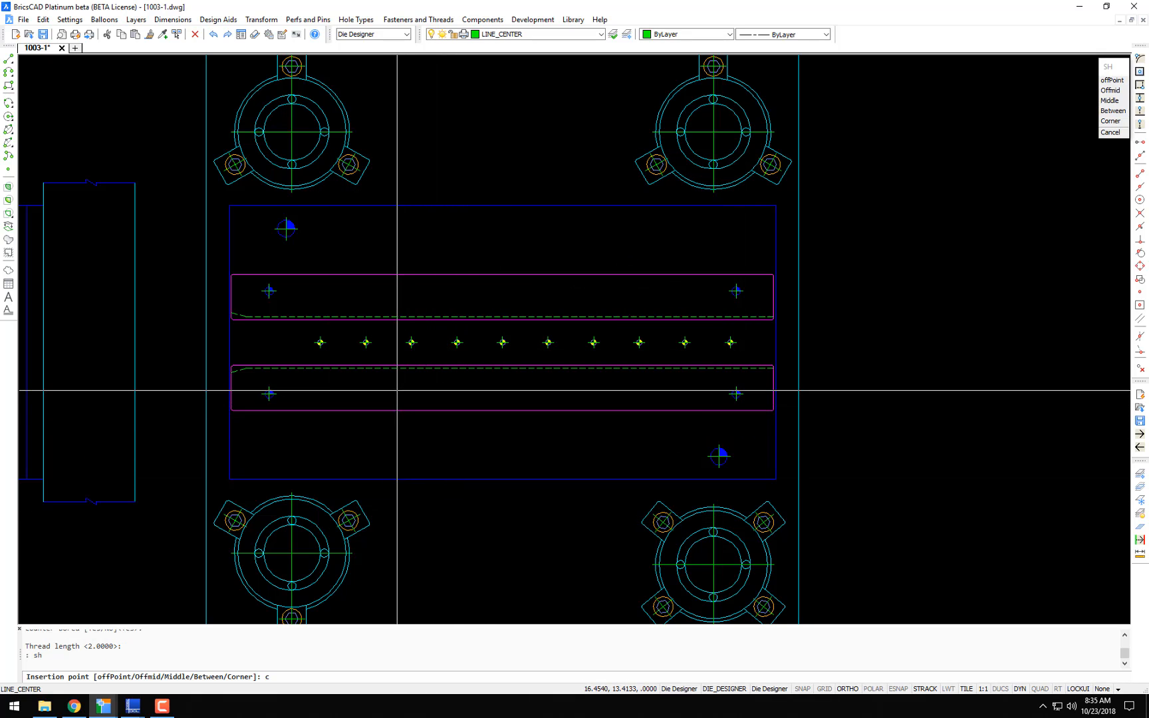
pyautogui.press('Return')
pyautogui.click(229, 226)
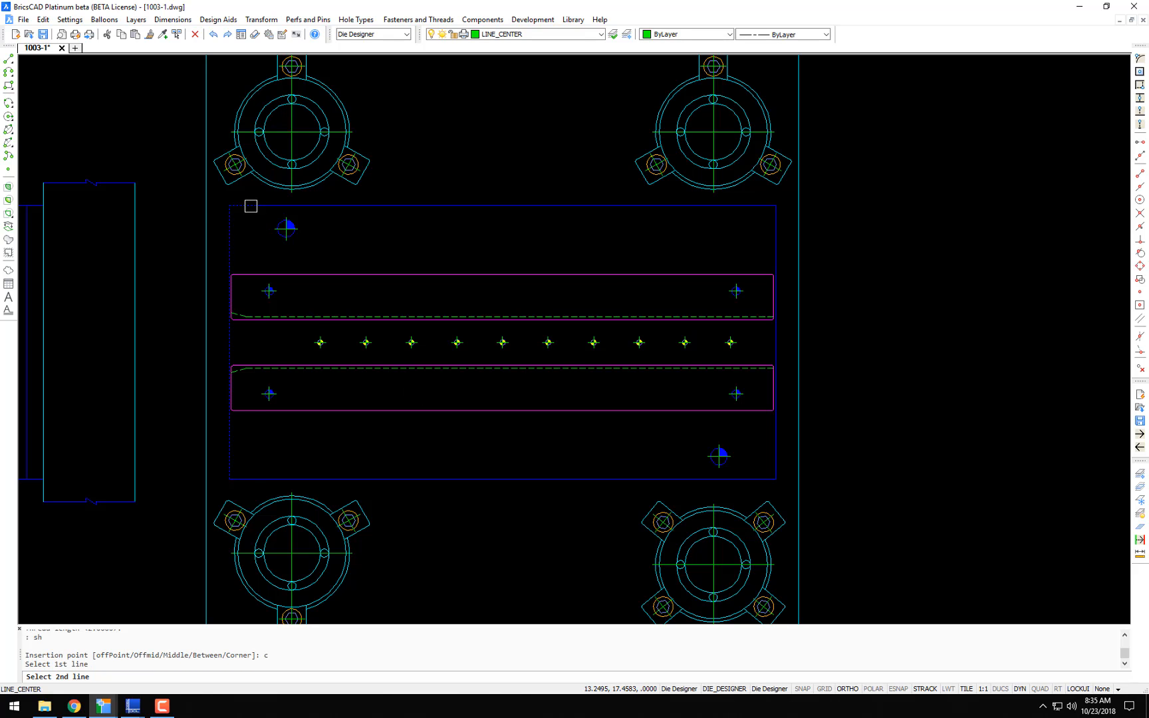
pyautogui.click(250, 206)
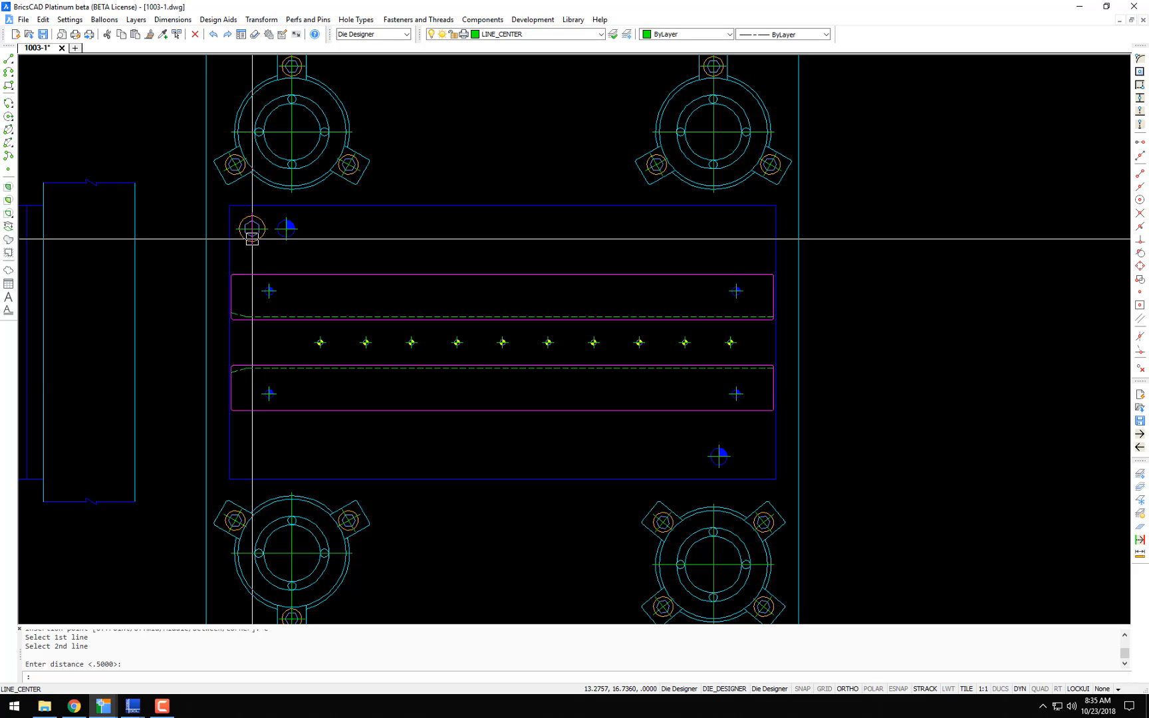
pyautogui.press('Return')
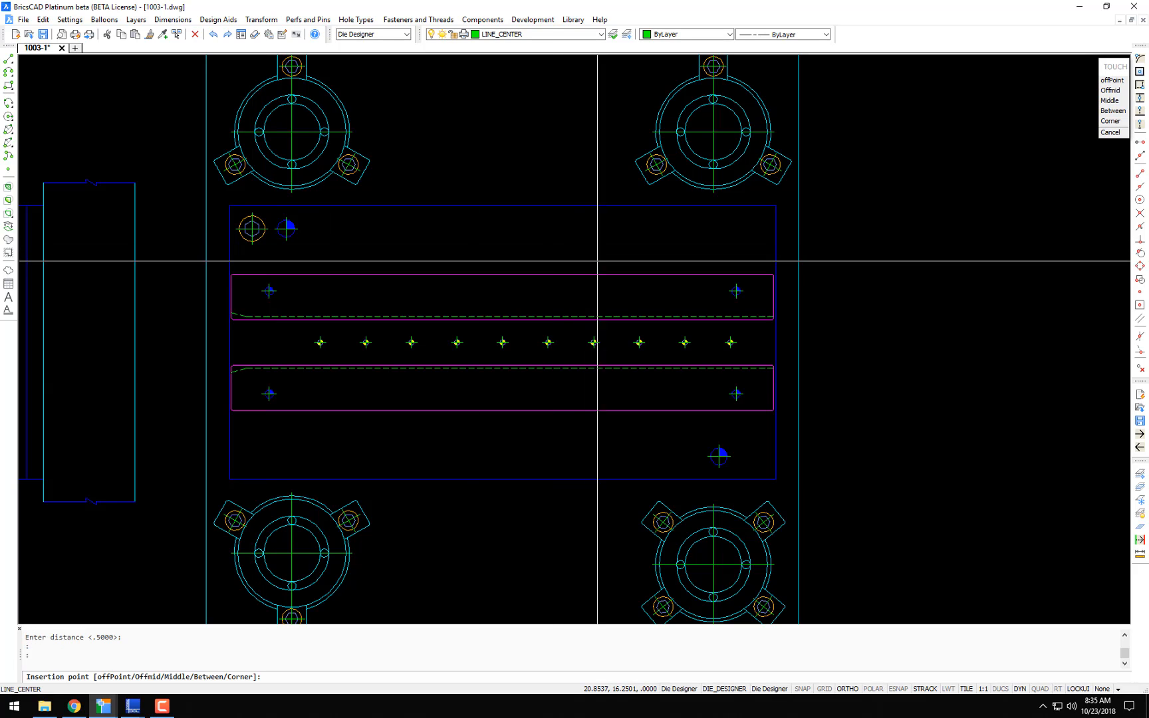
# - Place another socket head cap screw at the blue plate's upper-right corner, offset 0.5 from both edges with the Corner option
pyautogui.write('c')
pyautogui.press('Return')
pyautogui.click(738, 206)
pyautogui.click(775, 225)
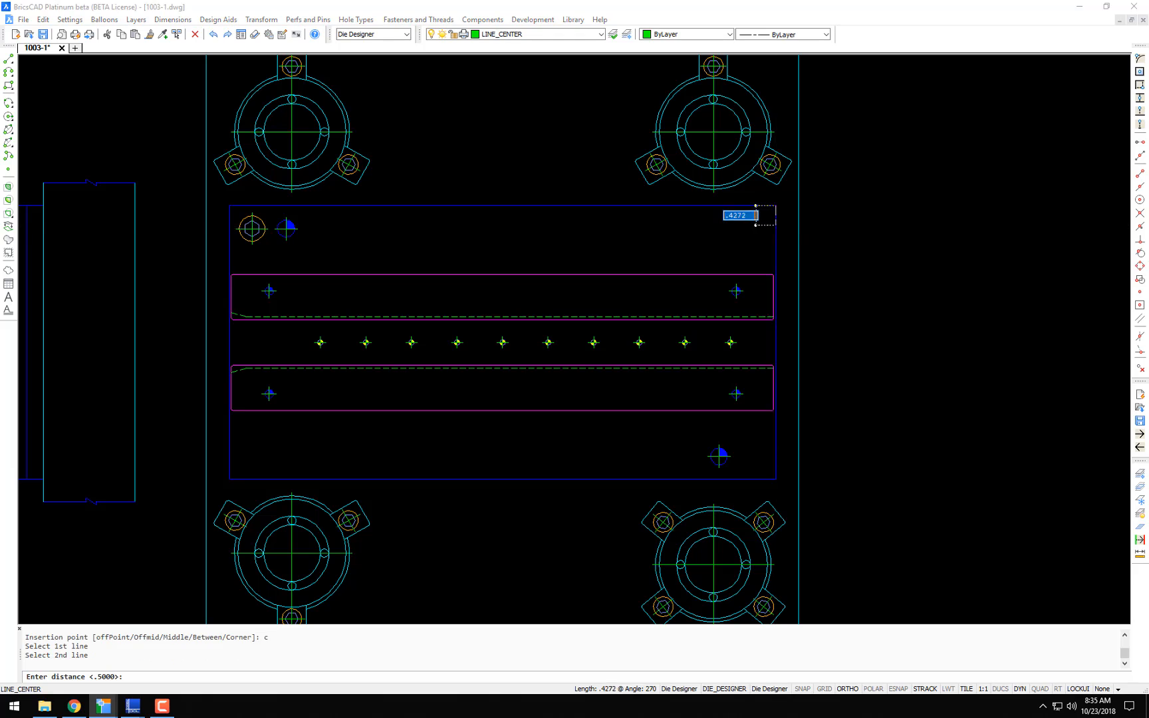
pyautogui.press('Return')
# - Place a socket head cap screw at the blue plate's lower-right corner, offset 0.5 from the right and bottom edges
pyautogui.write('c')
pyautogui.press('Return')
pyautogui.click(773, 466)
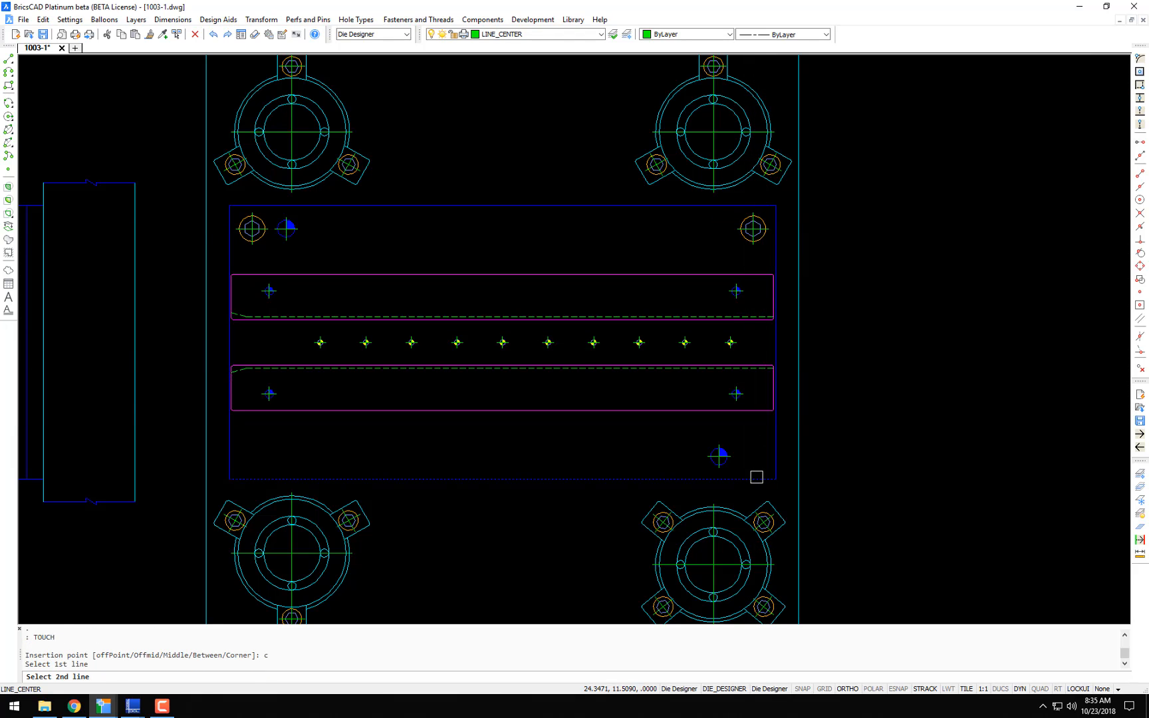
pyautogui.click(757, 478)
pyautogui.press('Return')
# - Place a socket head cap screw at the blue plate's lower-left corner, offset 0.5 from the bottom and left edges
pyautogui.write('c')
pyautogui.press('Return')
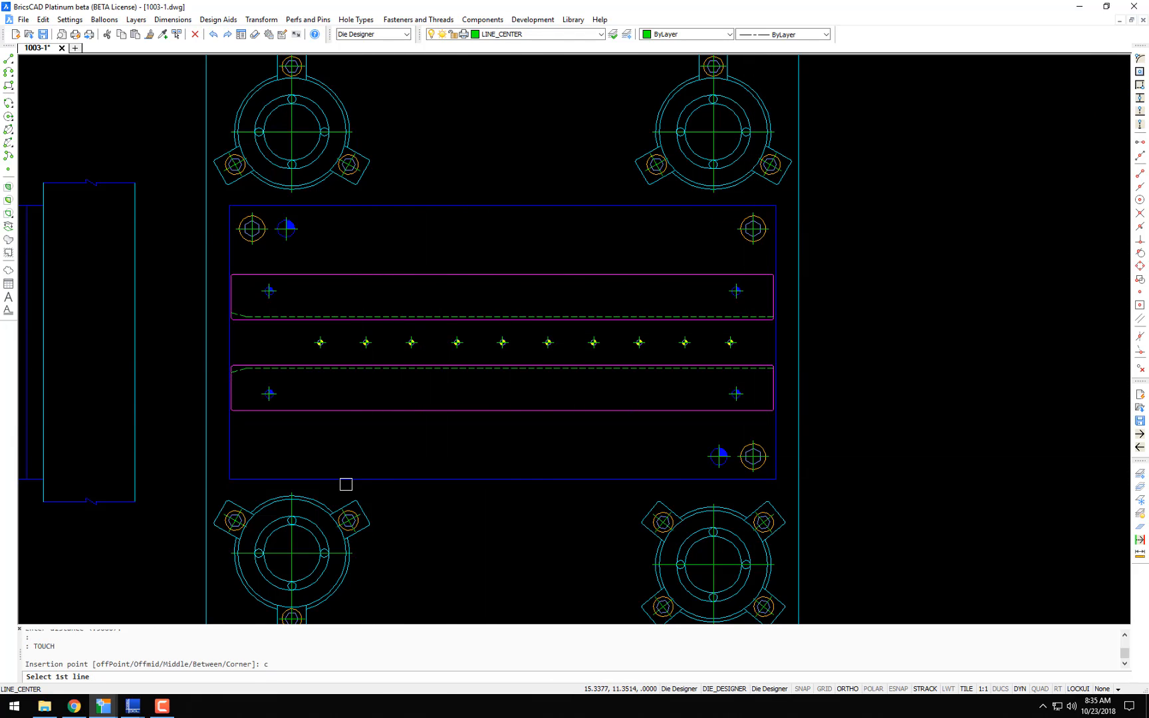
pyautogui.click(280, 478)
pyautogui.click(230, 456)
pyautogui.press('Return')
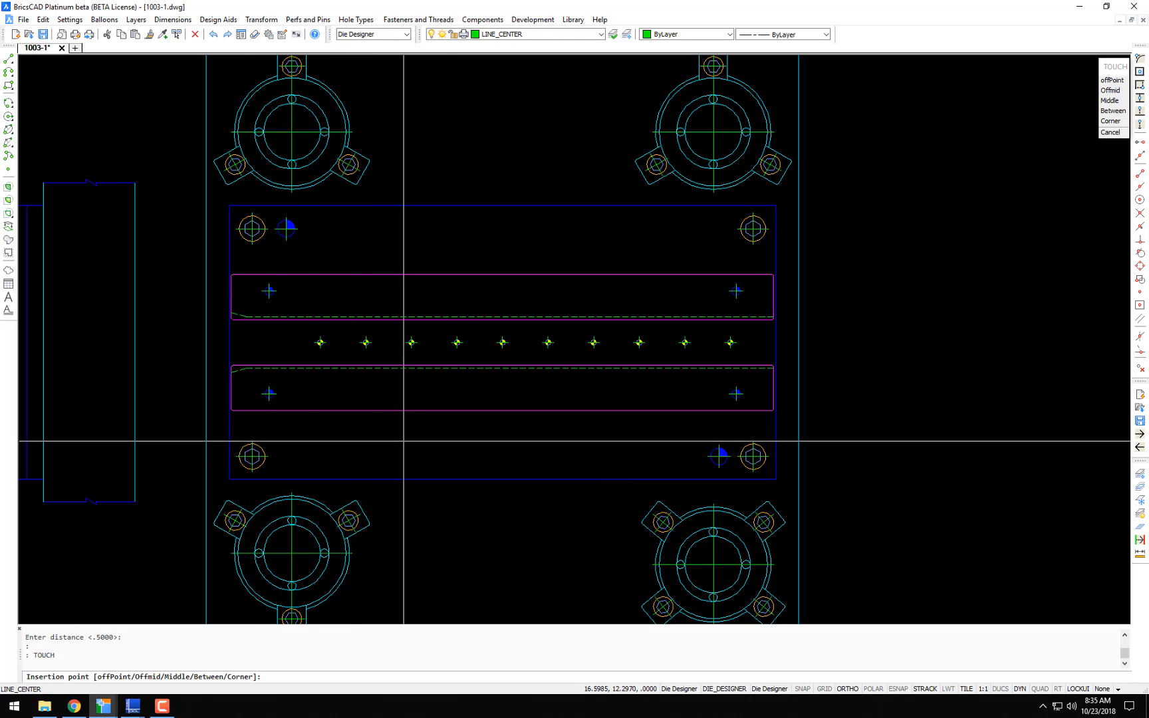
# - Place a socket head cap screw 1.0 below the midpoint of the blue plate's top edge using the Offmid option
pyautogui.write('o')
pyautogui.press('Return')
pyautogui.click(492, 207)
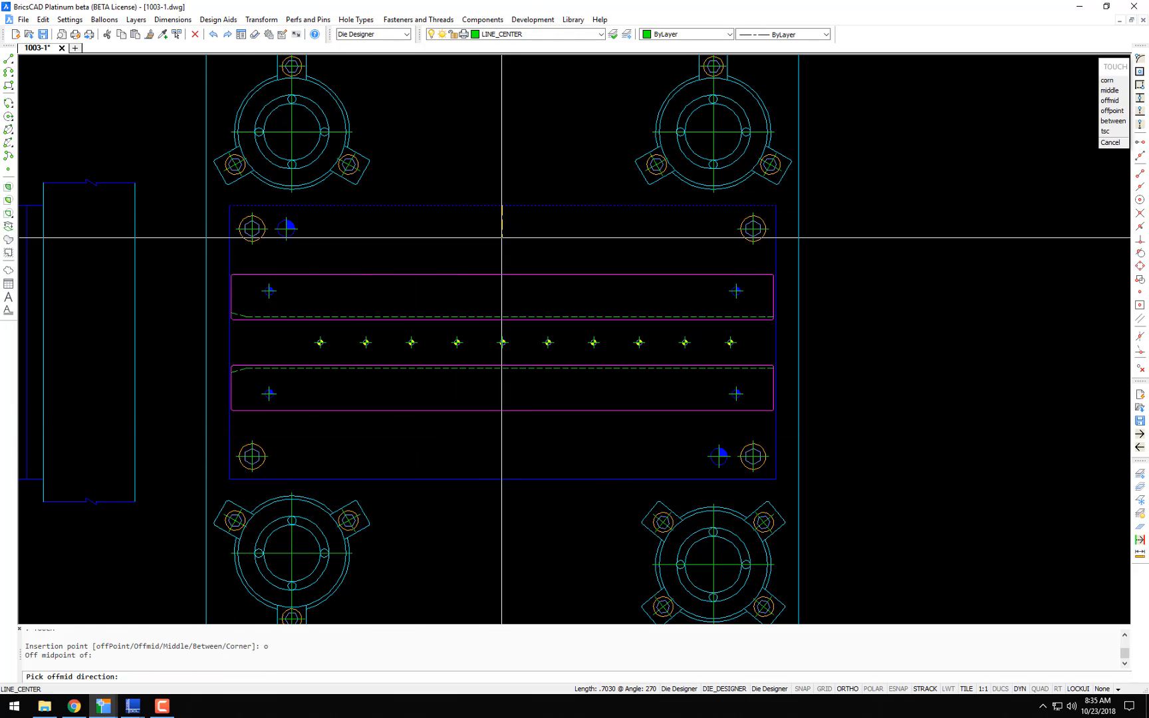
pyautogui.click(494, 237)
pyautogui.press('Return')
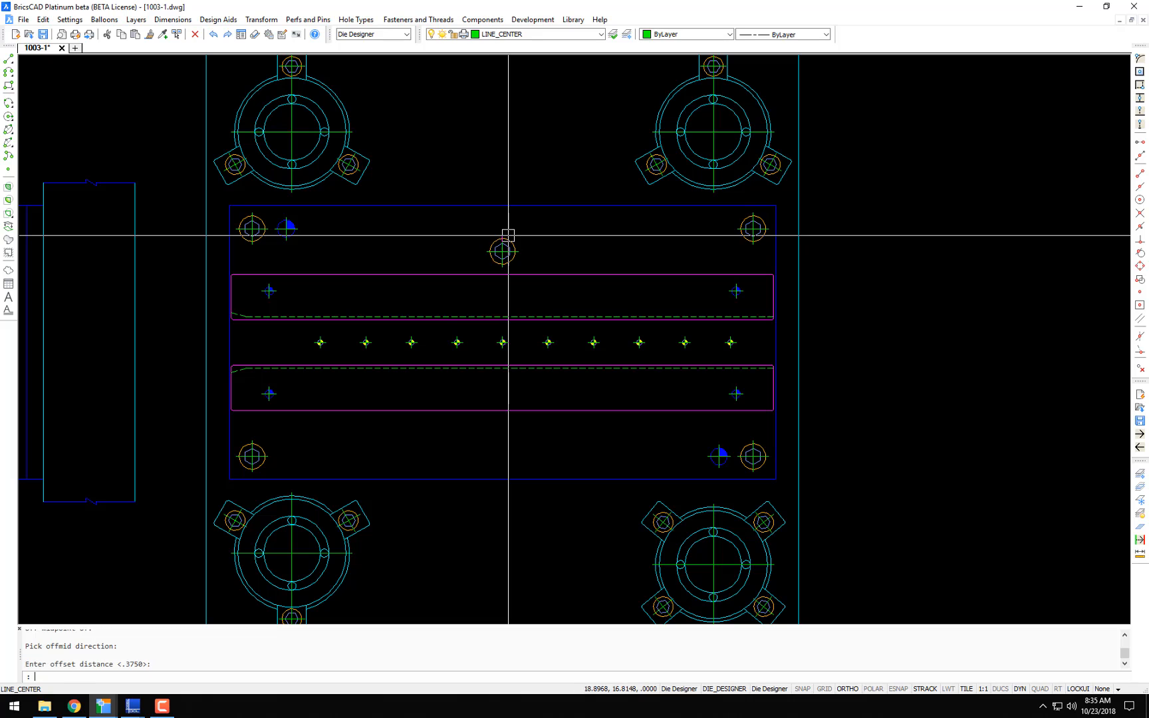
# - Place a socket head cap screw 1.0 above the midpoint of the blue plate's bottom edge using the Offmid option
pyautogui.press('Return')
pyautogui.write('o')
pyautogui.press('Return')
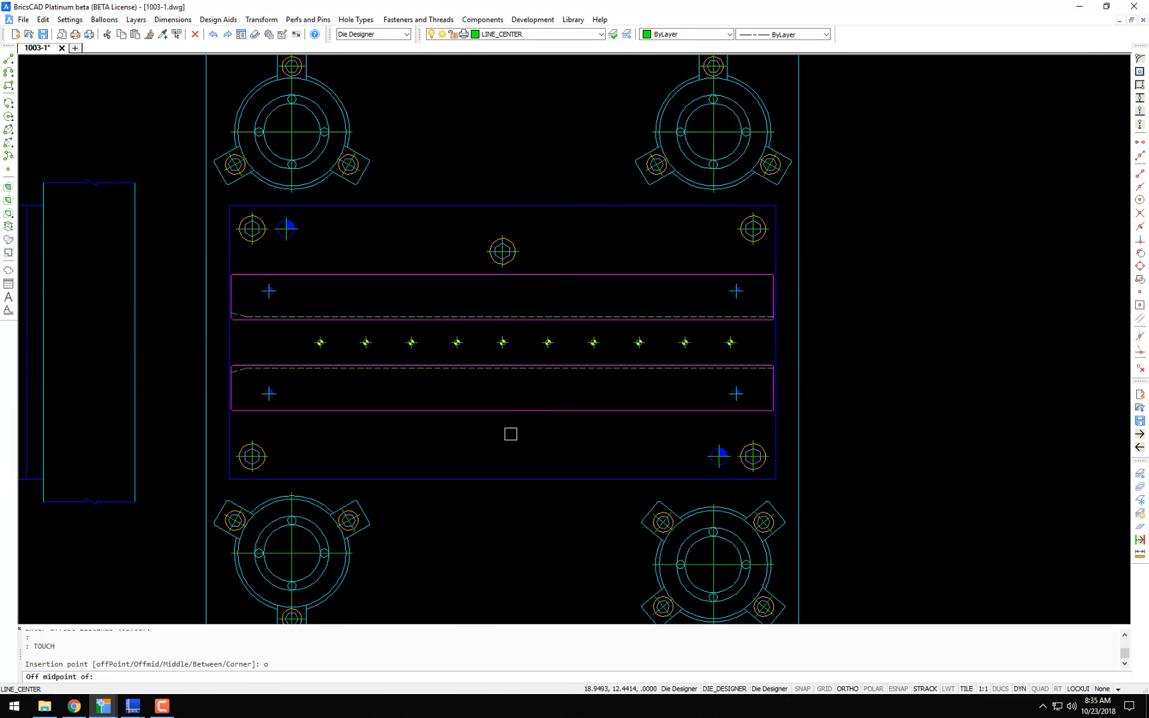
pyautogui.click(506, 476)
pyautogui.click(512, 452)
pyautogui.press('Return')
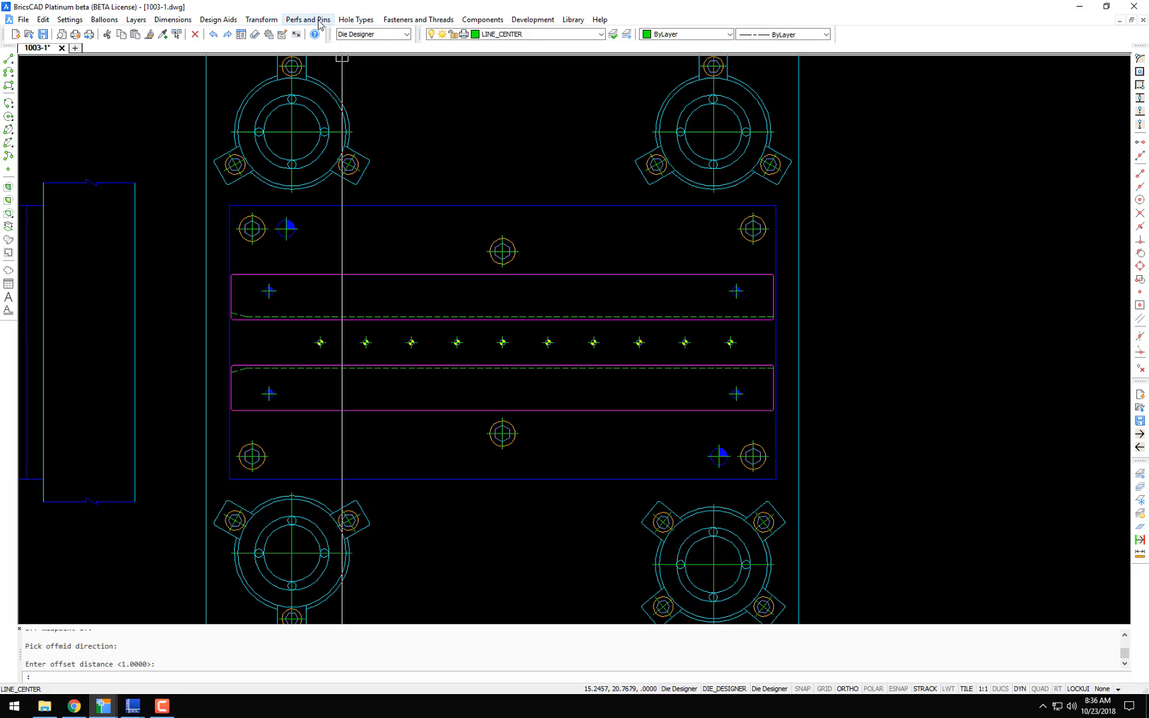
# - Set up a low head cap screw with #10-32 thread and .500 length
pyautogui.click(416, 21)
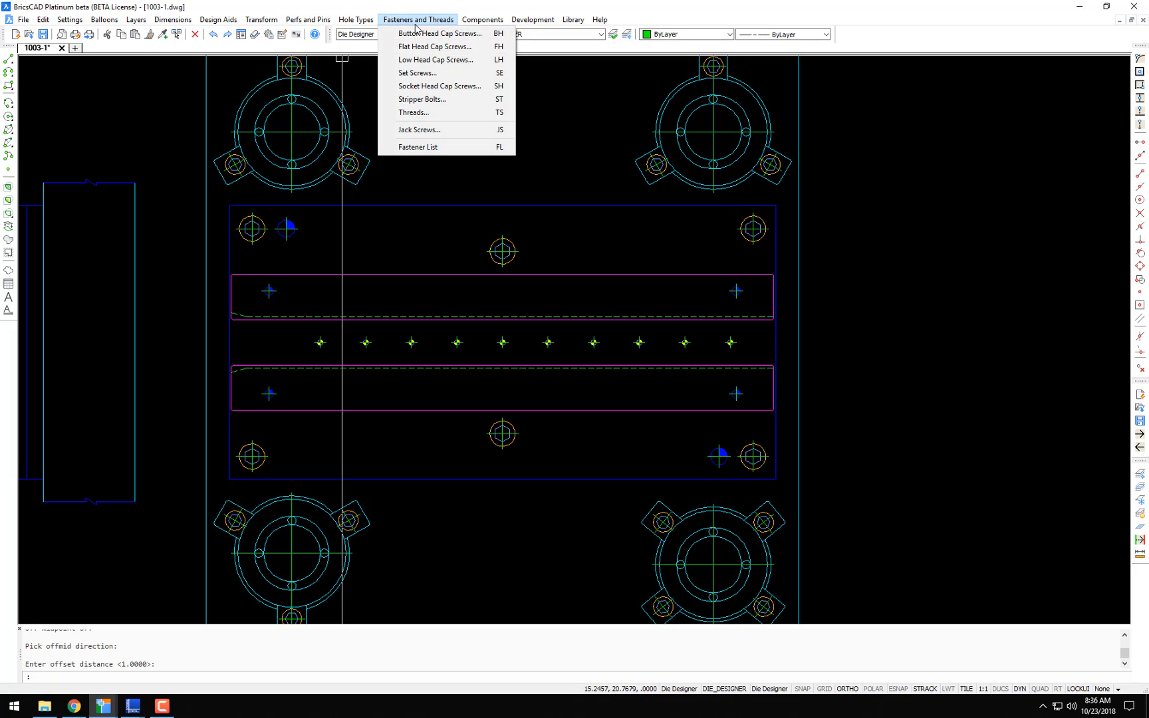
pyautogui.click(461, 61)
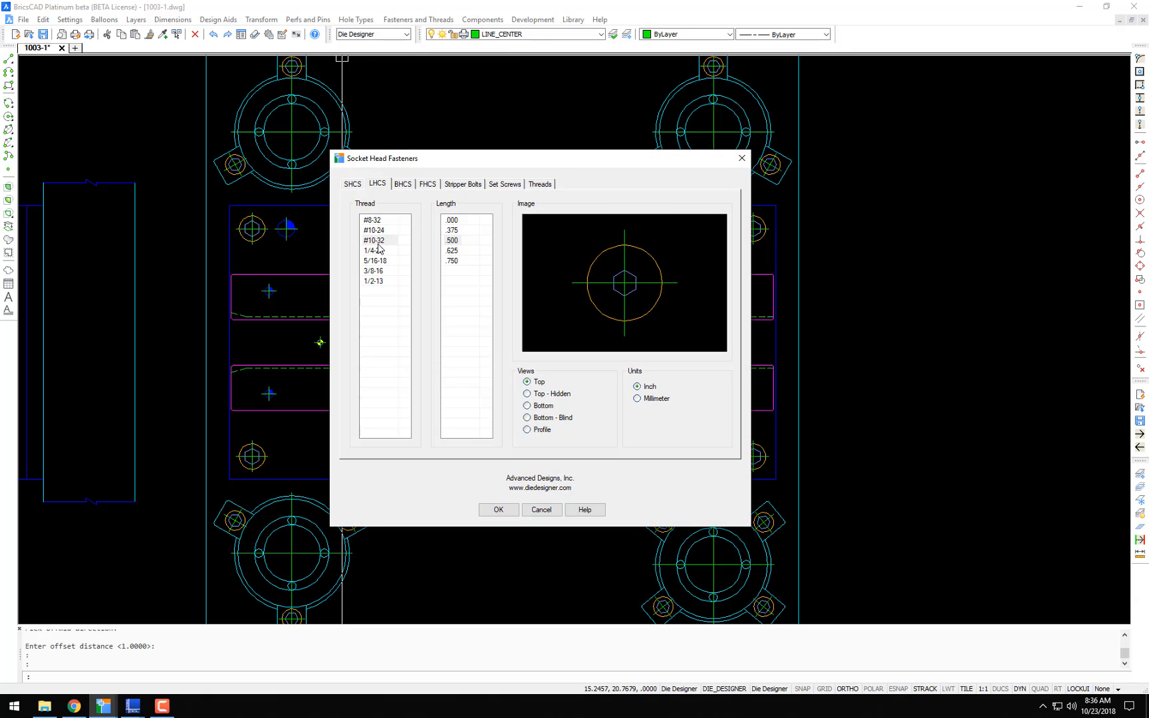
pyautogui.click(377, 242)
pyautogui.click(453, 241)
# - Preview the low head screw's Top - Hidden, Bottom, Bottom - Blind and Profile views, and choose the Top view for insertion
pyautogui.click(528, 394)
pyautogui.press('Down')
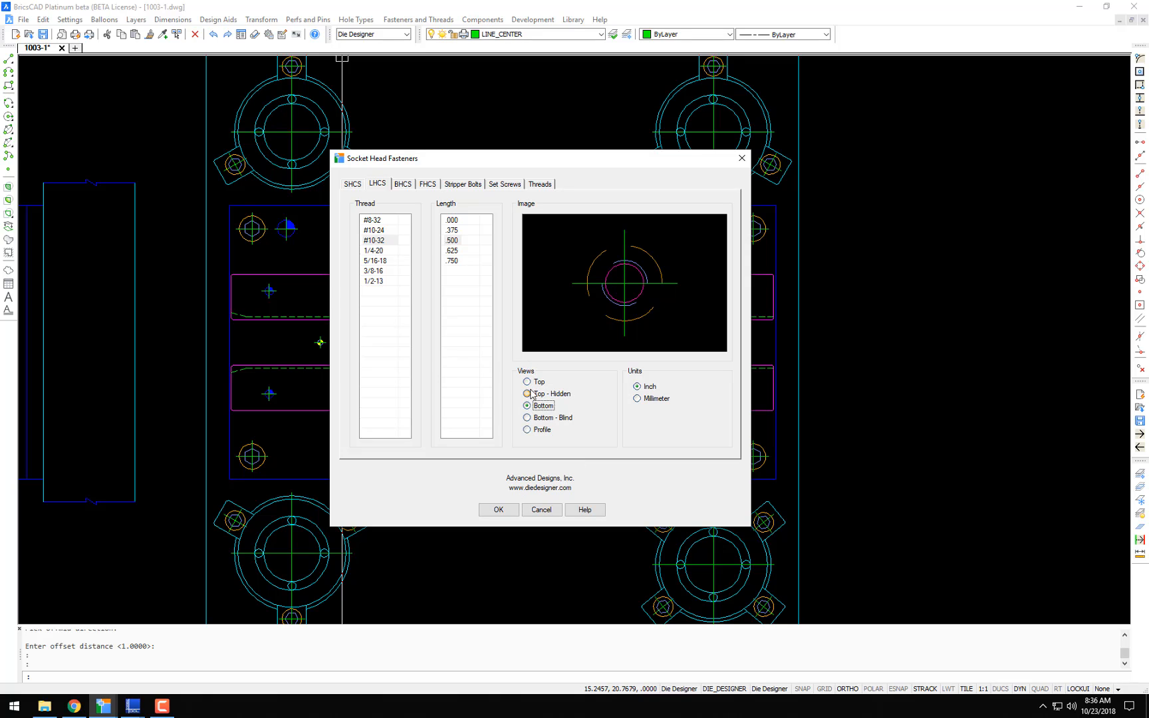
pyautogui.click(530, 382)
pyautogui.click(524, 394)
pyautogui.click(525, 406)
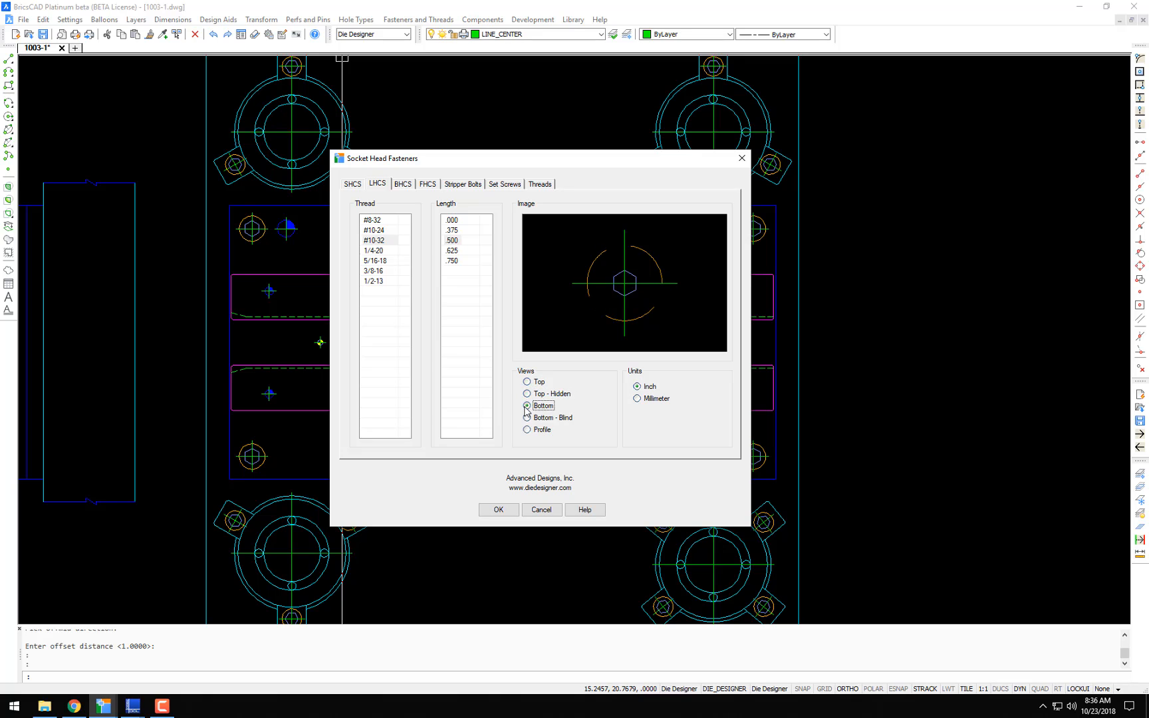
pyautogui.click(528, 418)
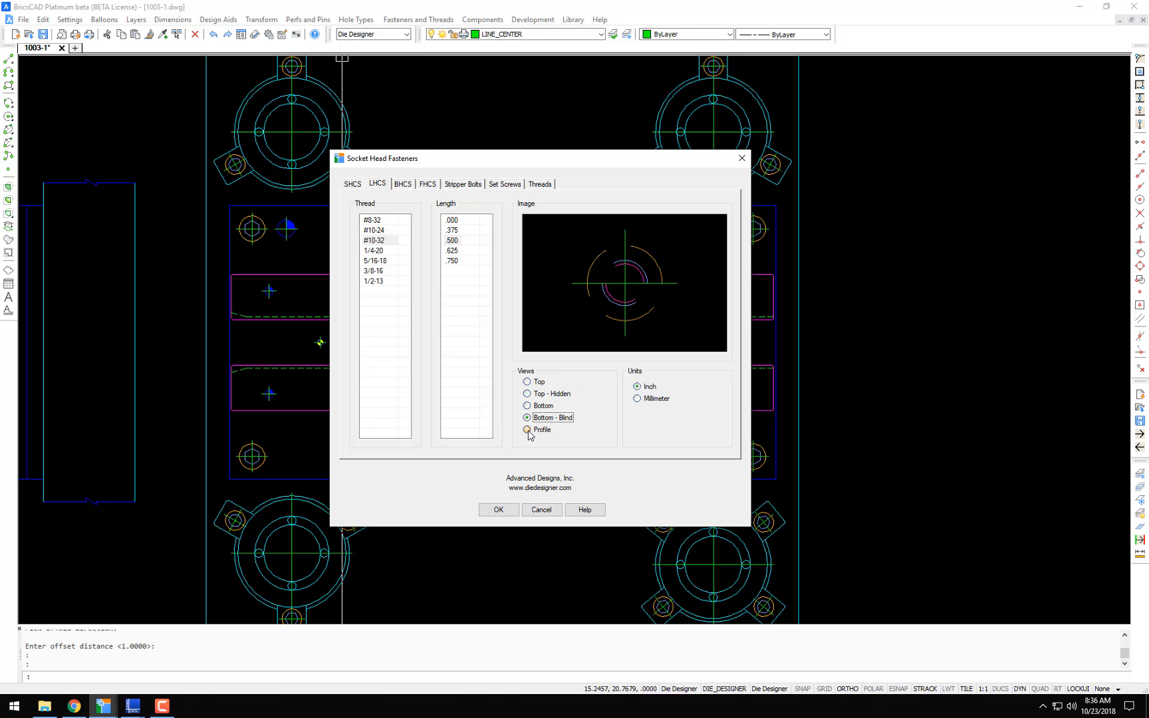
pyautogui.click(528, 429)
pyautogui.click(529, 382)
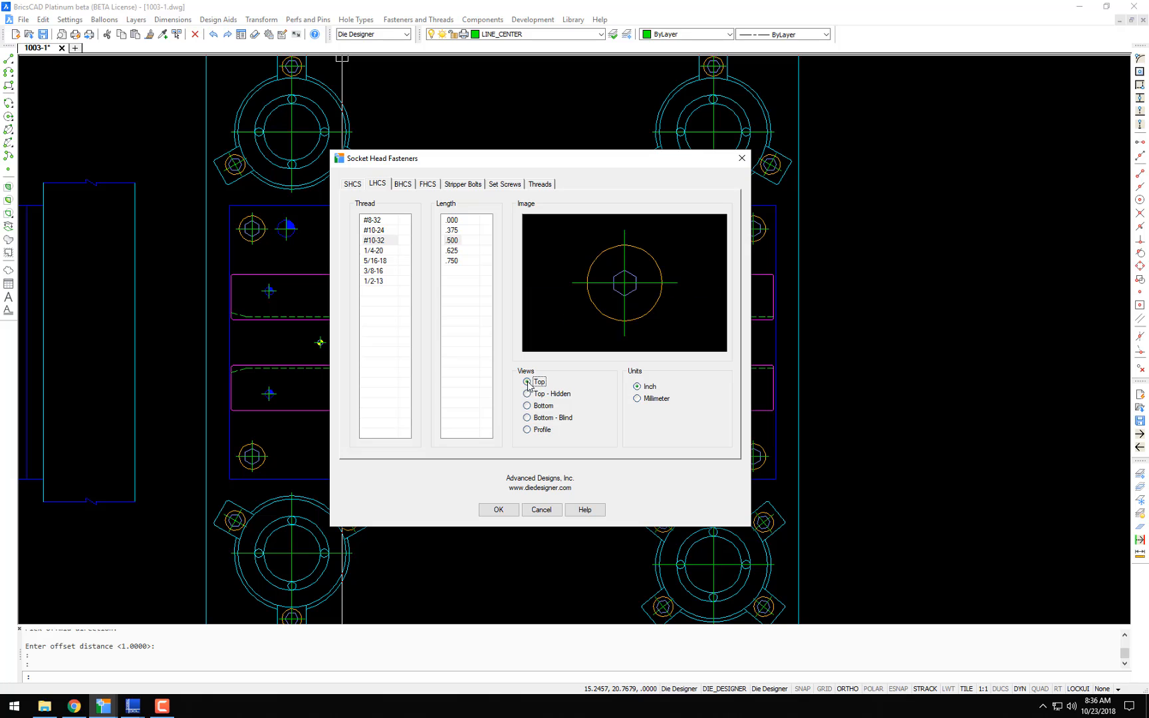
pyautogui.click(499, 510)
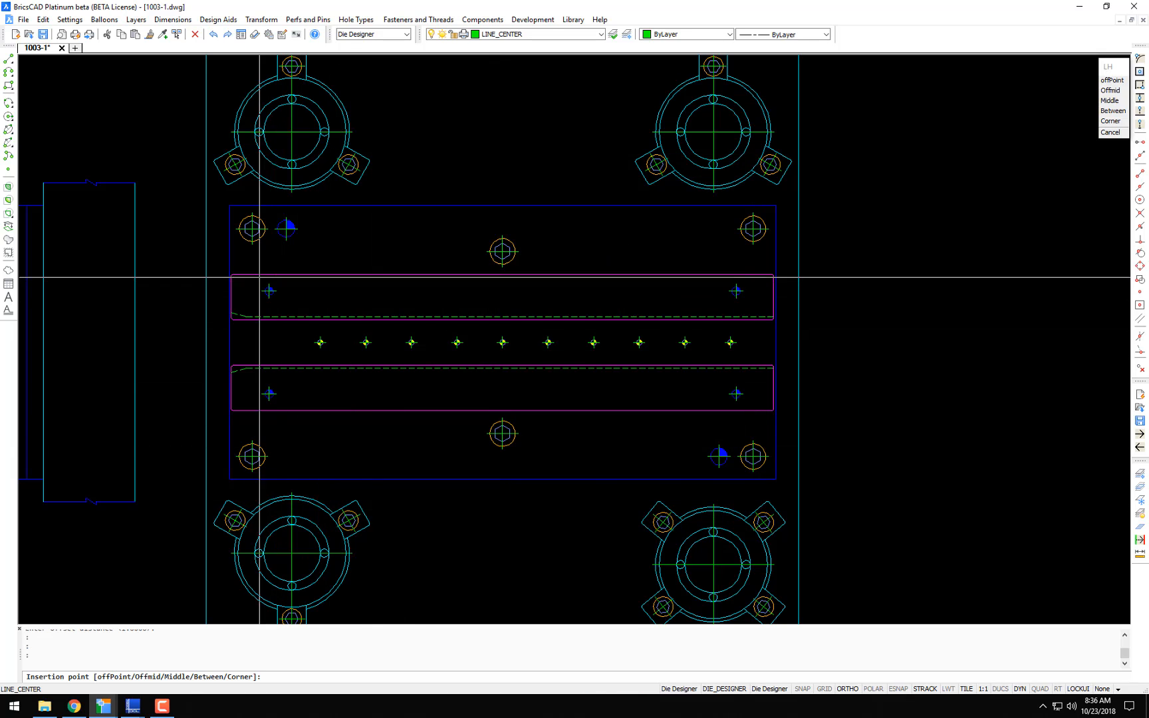
# - Place the low head screw 0.375 to the left of the upper magenta plate's left dowel using Off Point
pyautogui.scroll(4, 306, 319)
pyautogui.rightClick(304, 338)
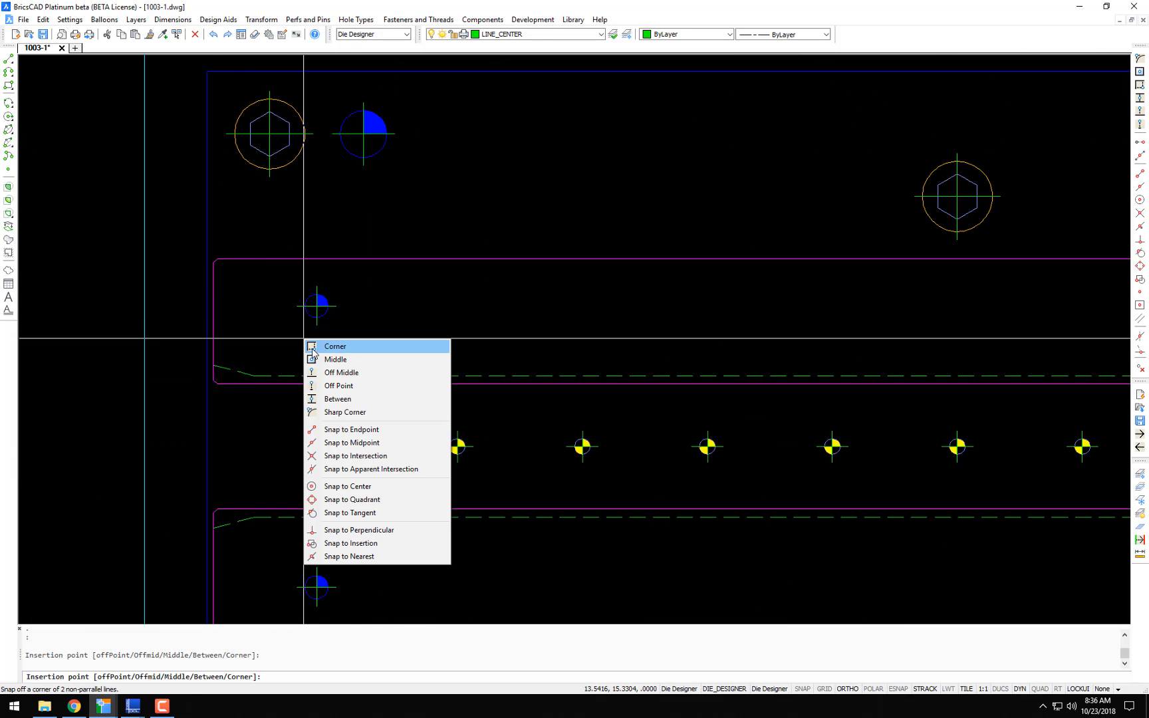
pyautogui.click(346, 389)
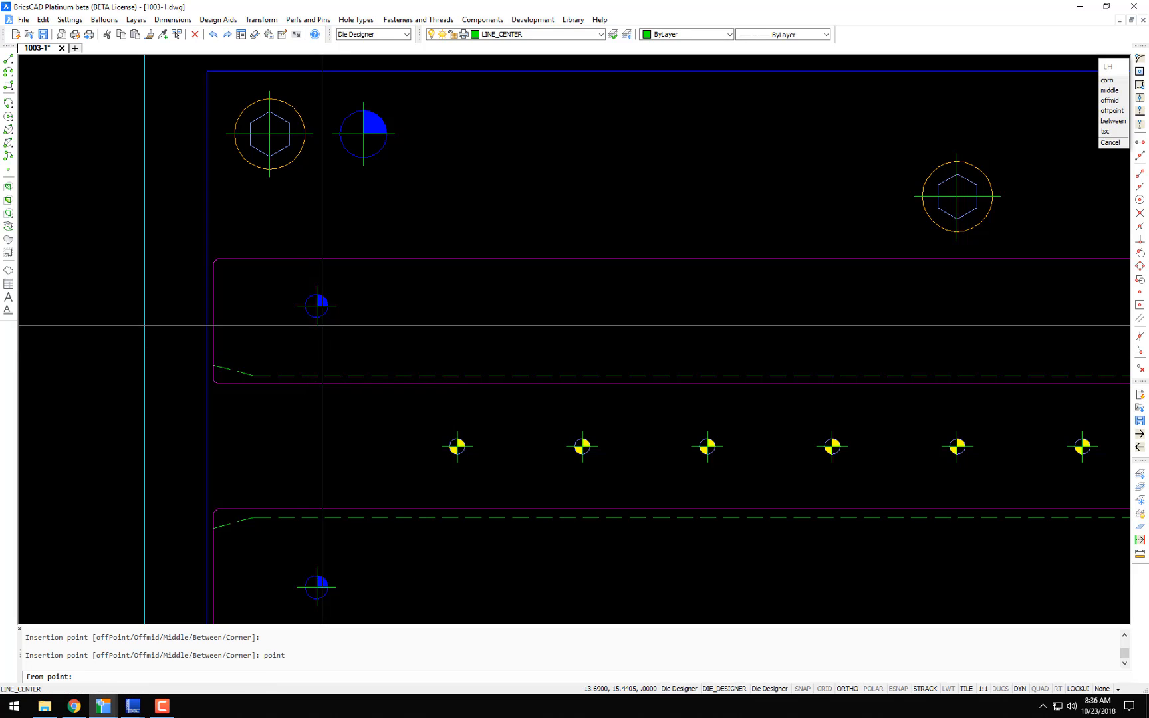
pyautogui.click(319, 305)
pyautogui.click(261, 261)
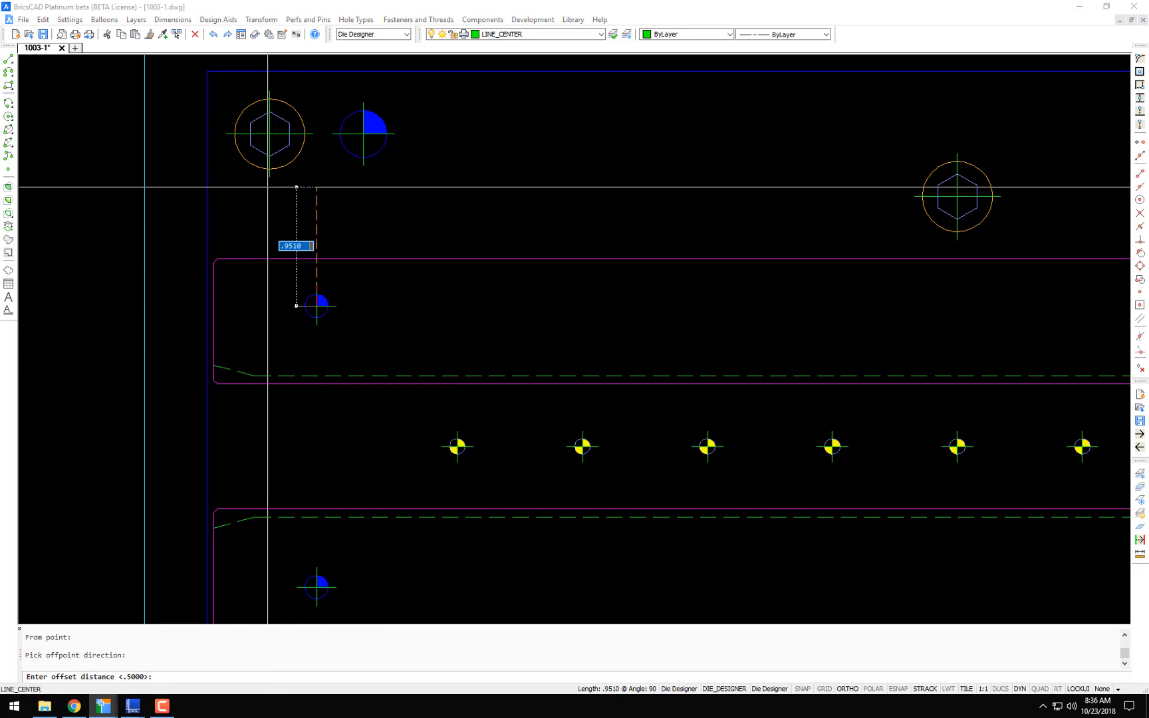
pyautogui.click(260, 260)
pyautogui.press('Return')
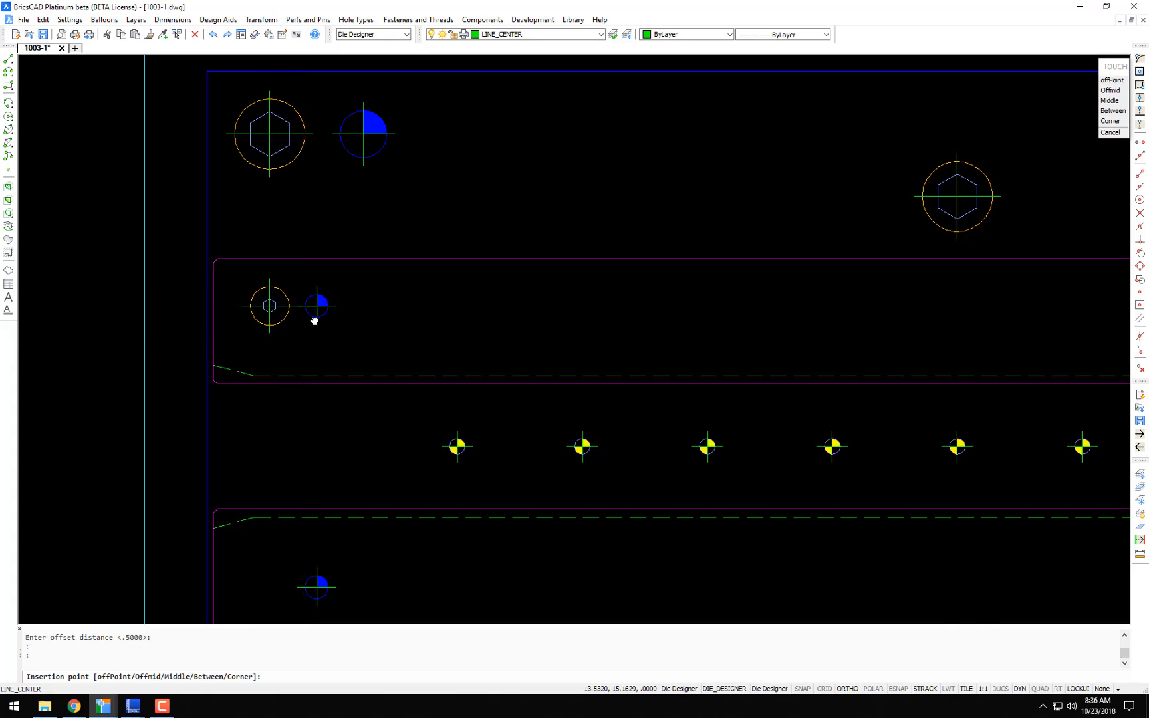
pyautogui.moveTo(313, 318); pyautogui.dragTo(340, 148, button='middle')
pyautogui.rightClick(368, 398)
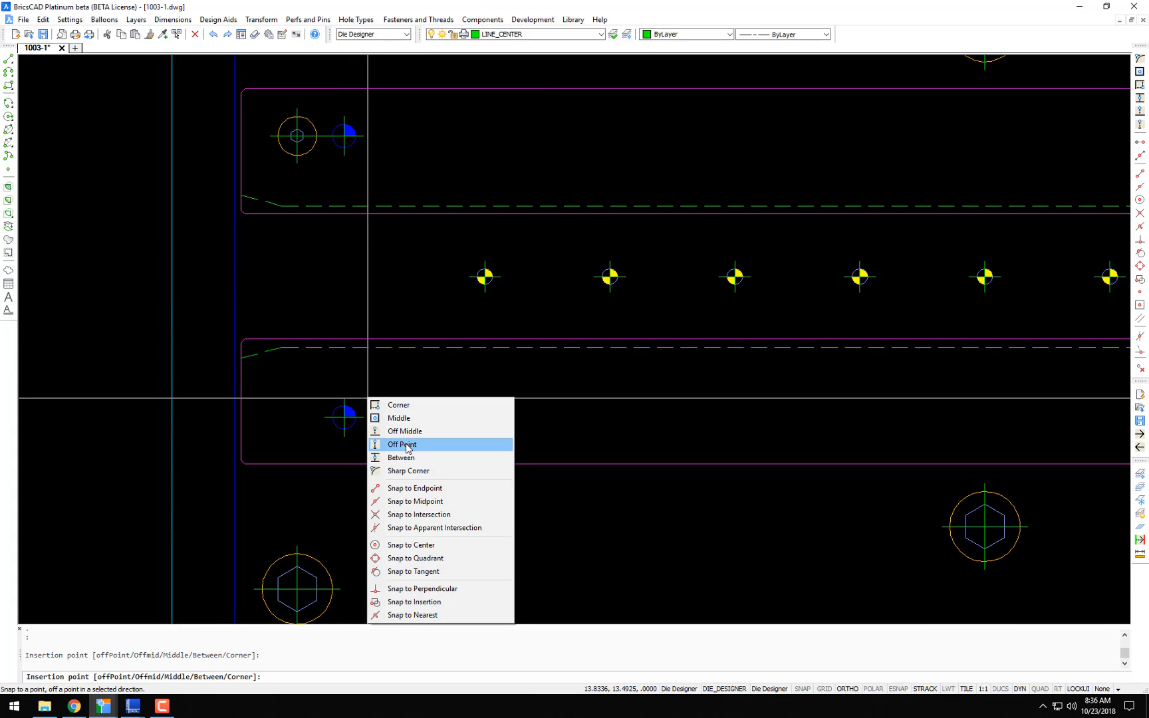
pyautogui.click(407, 445)
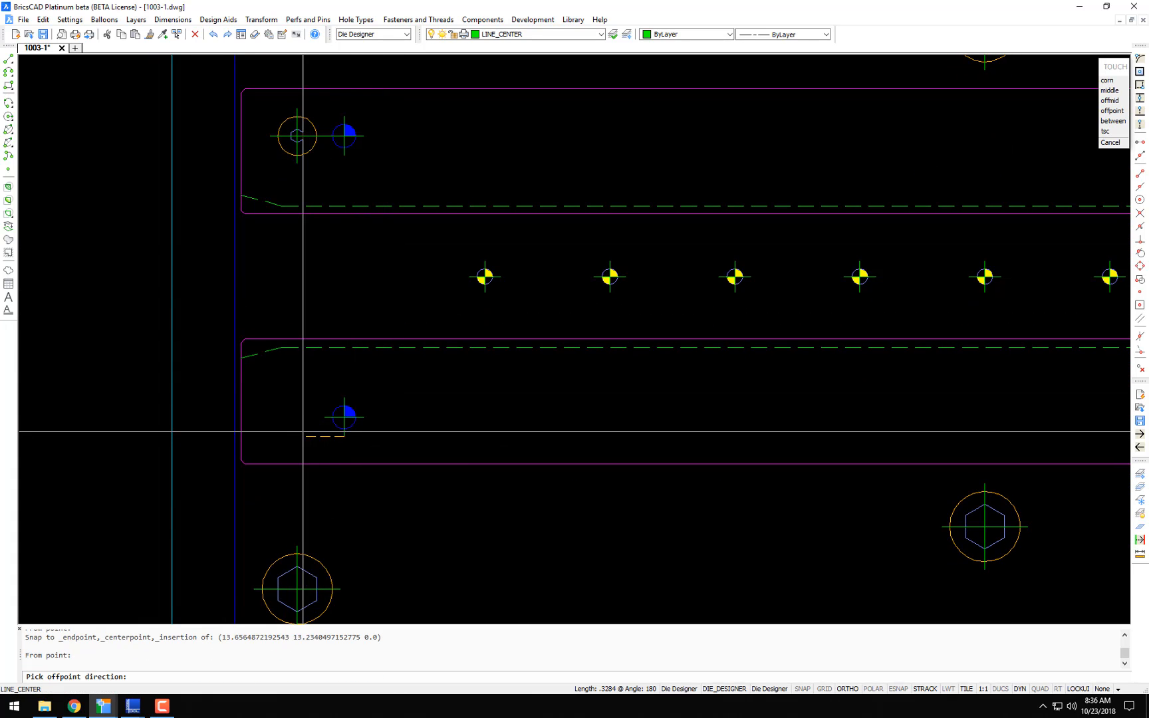
pyautogui.press('Escape')
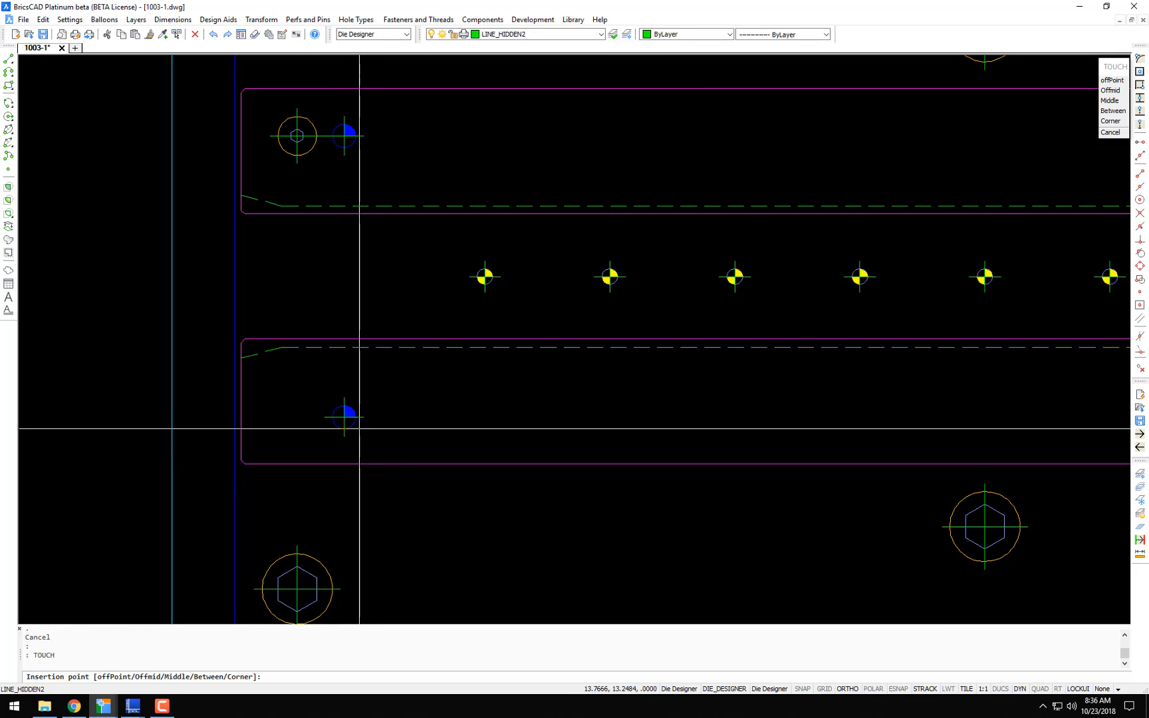
# - Place a low head screw 0.375 to the left of the lower magenta plate's left dowel using Off Point
pyautogui.rightClick(361, 432)
pyautogui.click(397, 479)
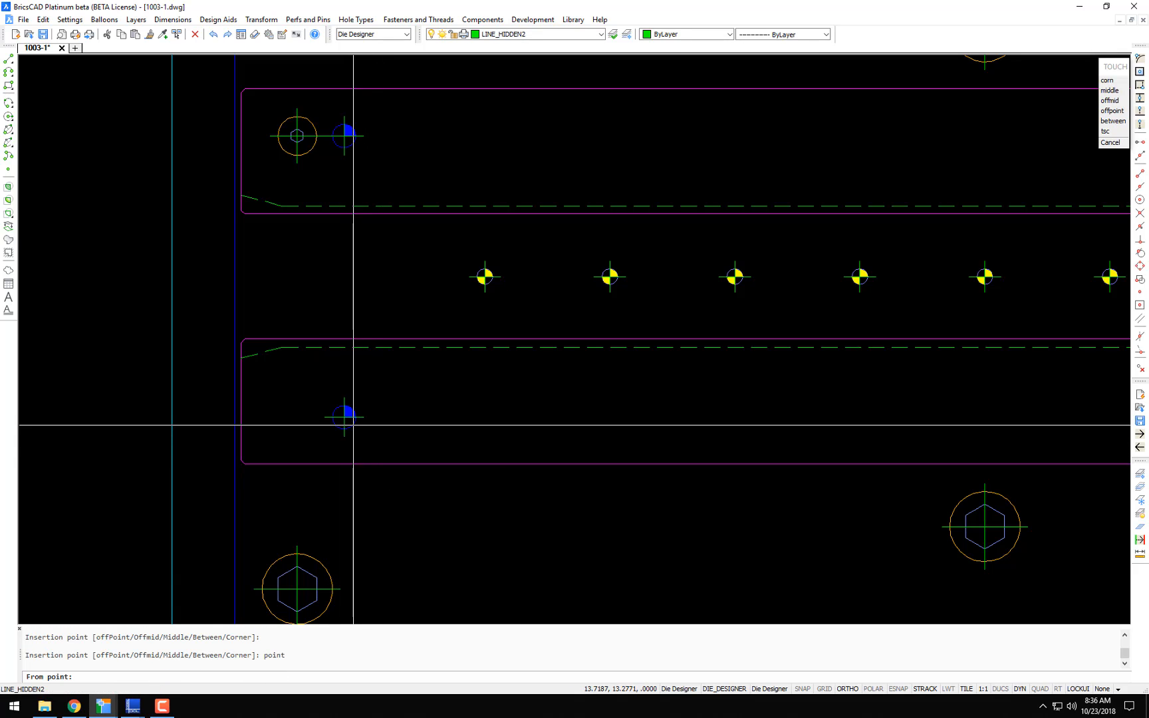
pyautogui.click(345, 417)
pyautogui.click(345, 429)
# - Place a low head screw 0.375 to the right of the upper magenta plate's right dowel using Off Point
pyautogui.scroll(-3, 346, 417)
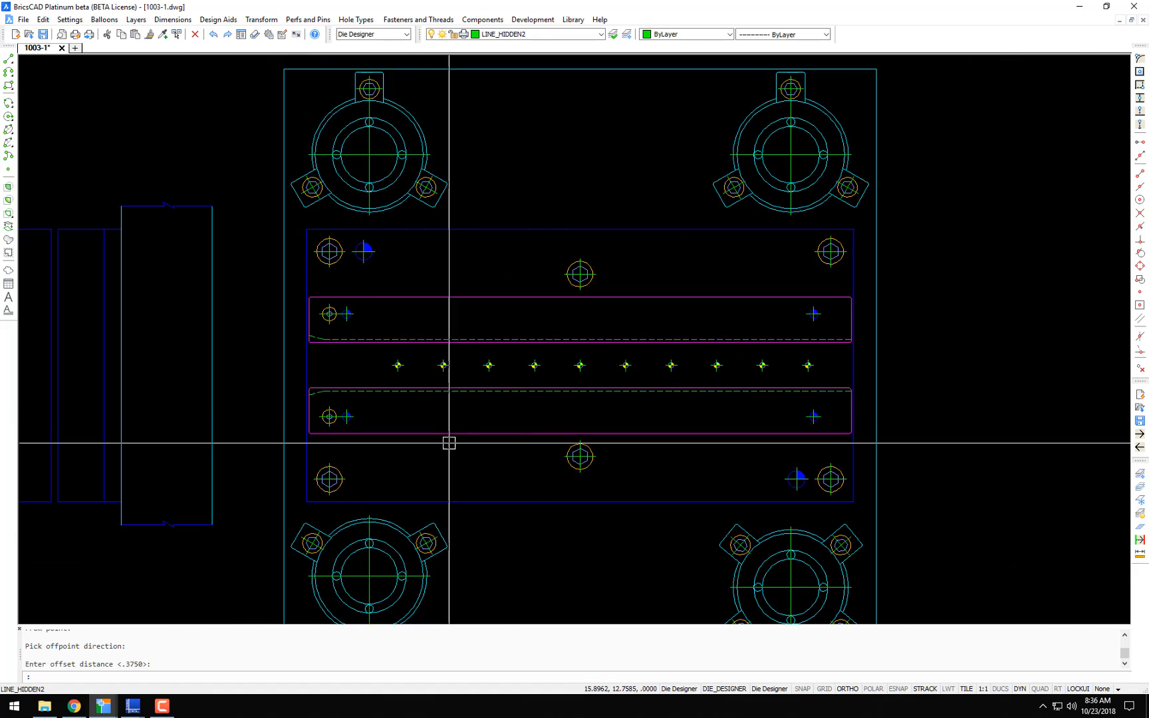
pyautogui.moveTo(477, 439); pyautogui.dragTo(149, 429, button='middle')
pyautogui.scroll(3, 497, 309)
pyautogui.press('Return')
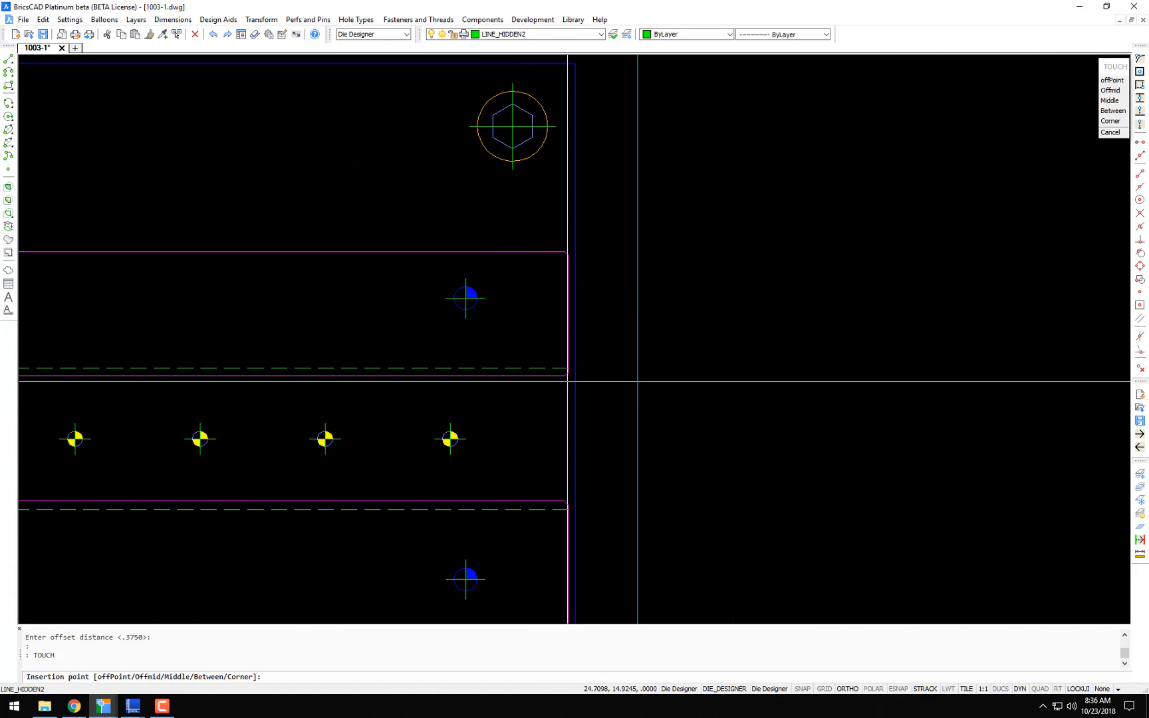
pyautogui.rightClick(589, 393)
pyautogui.click(625, 443)
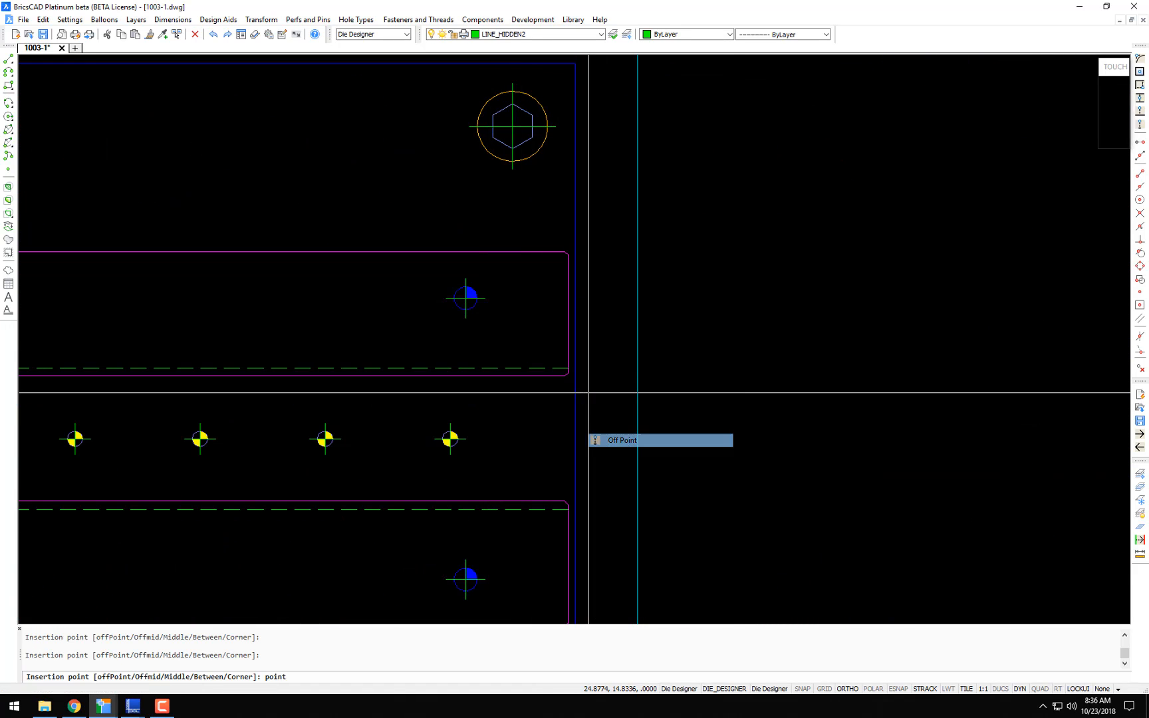
pyautogui.click(473, 305)
pyautogui.click(503, 315)
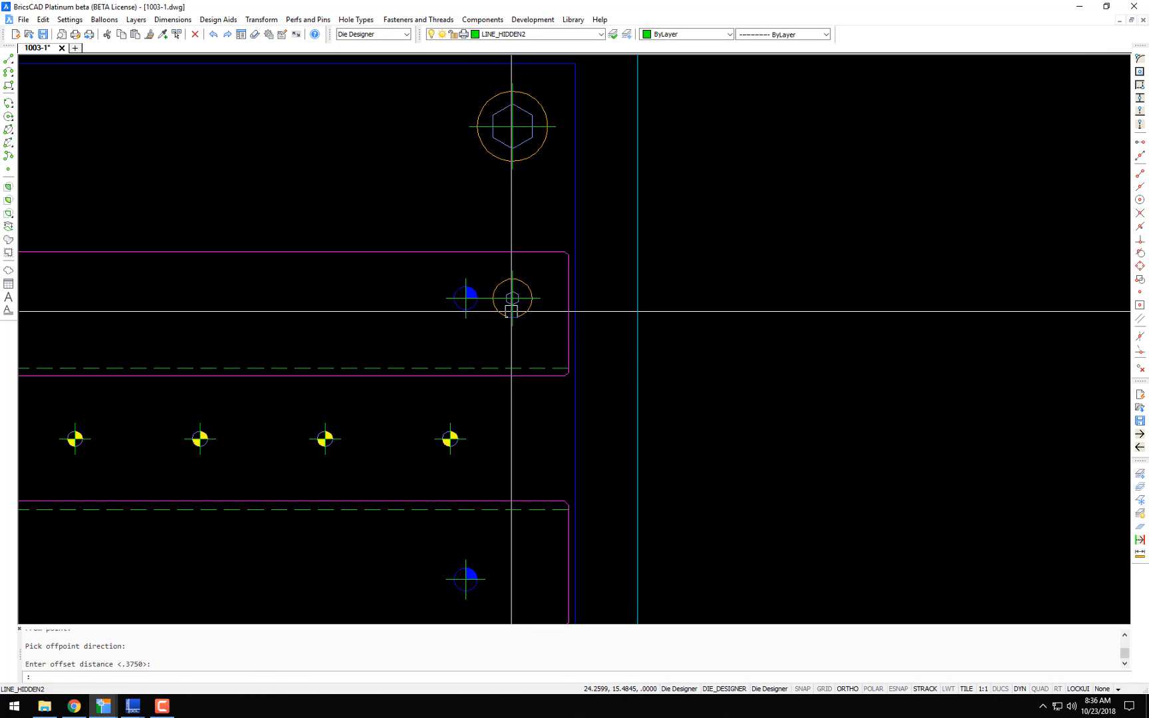
# - Place a low head screw 0.375 to the right of the lower magenta plate's right dowel using Off Point
pyautogui.press('Return')
pyautogui.moveTo(514, 347); pyautogui.dragTo(491, 226, button='middle')
pyautogui.rightClick(509, 288)
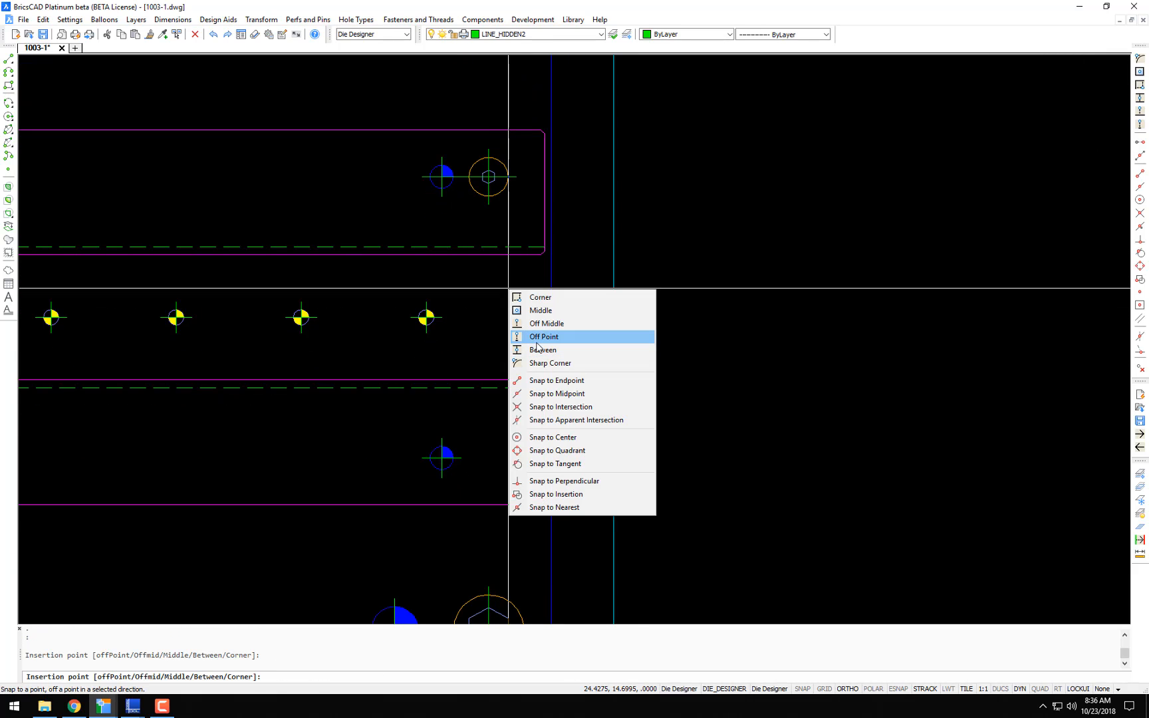
pyautogui.click(539, 337)
pyautogui.click(443, 458)
pyautogui.click(495, 468)
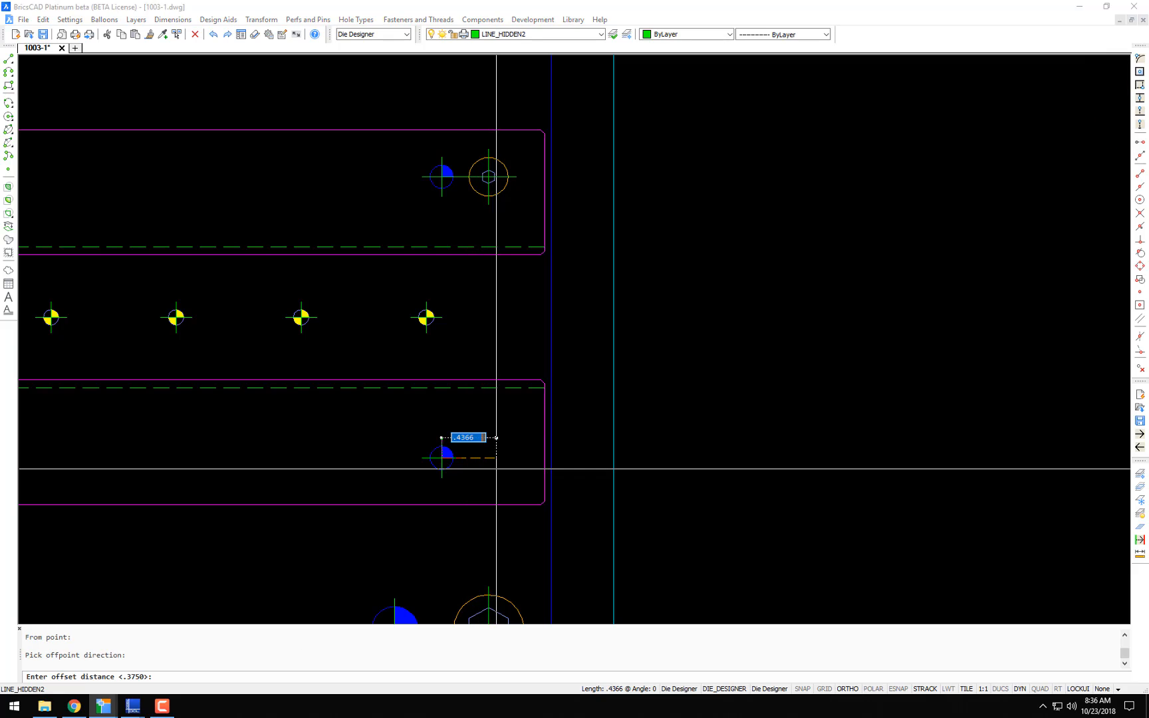
pyautogui.press('Return')
# - Place a low head screw 0.375 above the midpoint of the lower magenta plate's bottom edge using the Offmid option
pyautogui.scroll(-5, 411, 418)
pyautogui.scroll(2, 536, 414)
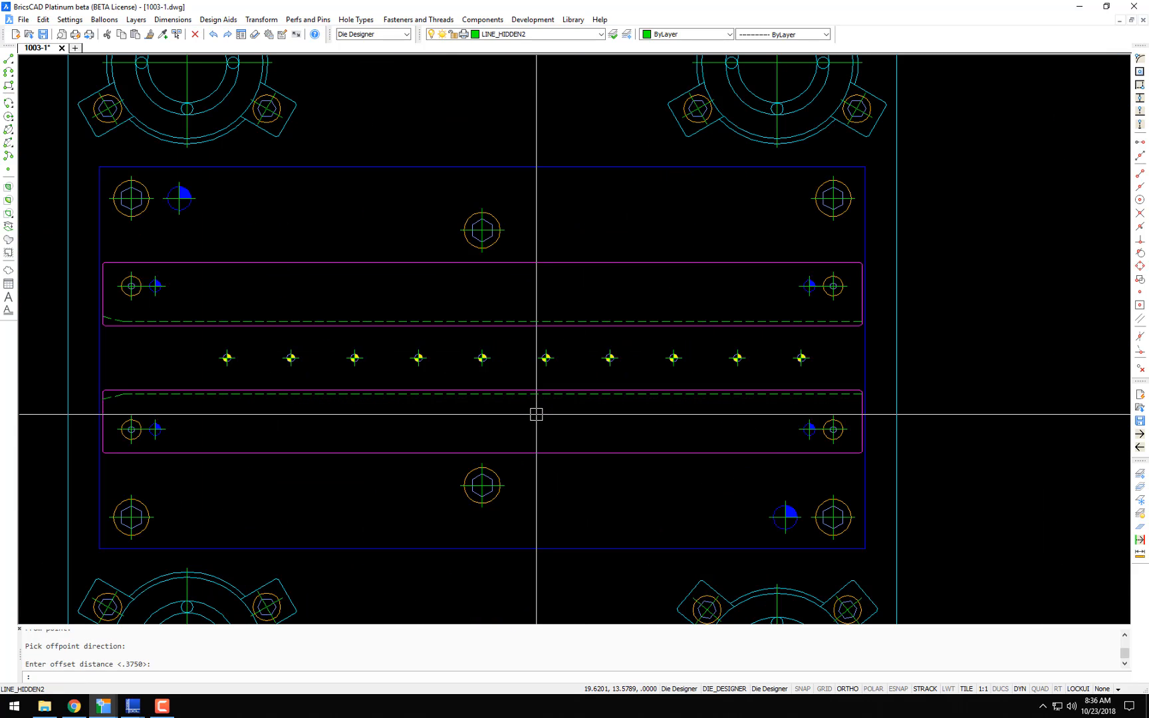
pyautogui.press('Return')
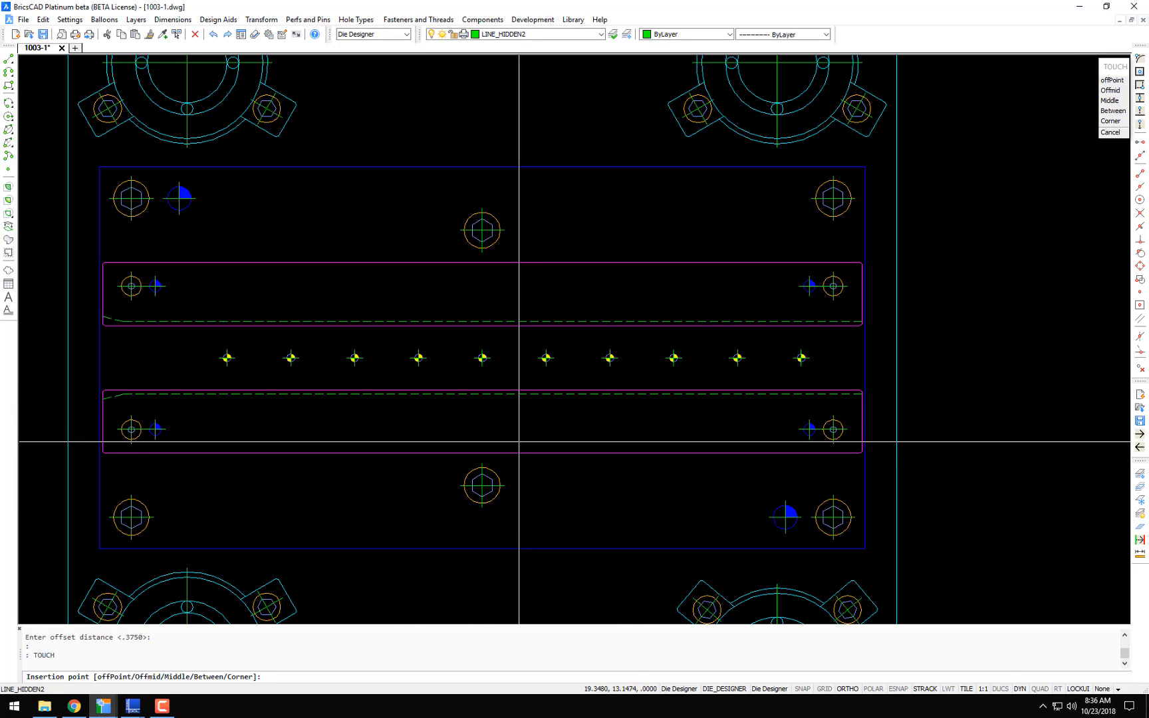
pyautogui.write('o')
pyautogui.press('Return')
pyautogui.click(511, 454)
pyautogui.click(495, 412)
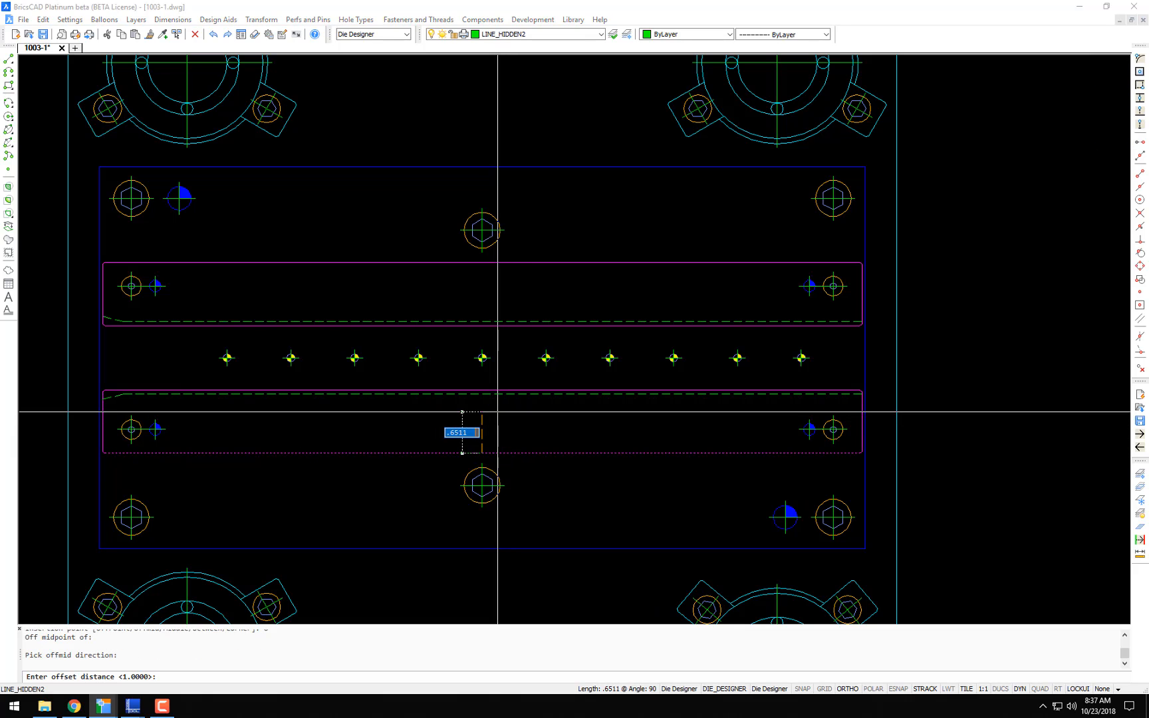
pyautogui.write('.375')
pyautogui.press('Return')
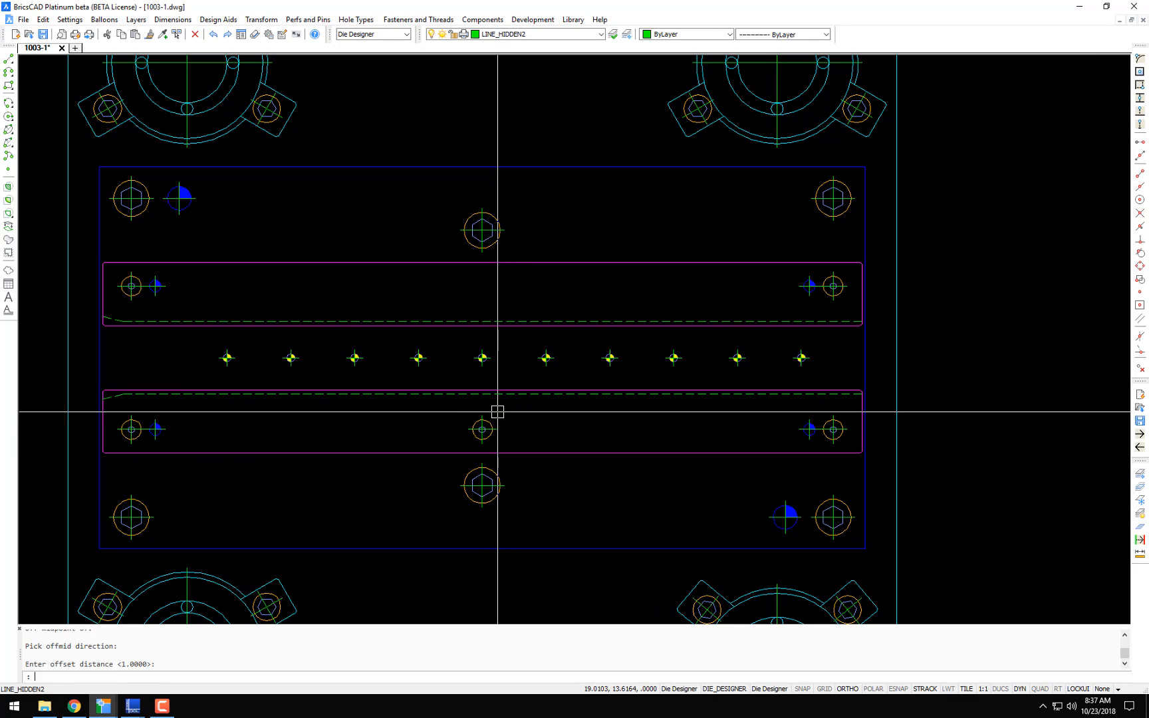
# - Place a low head screw 0.375 below the midpoint of the upper magenta plate's top edge using the Offmid option
pyautogui.press('Return')
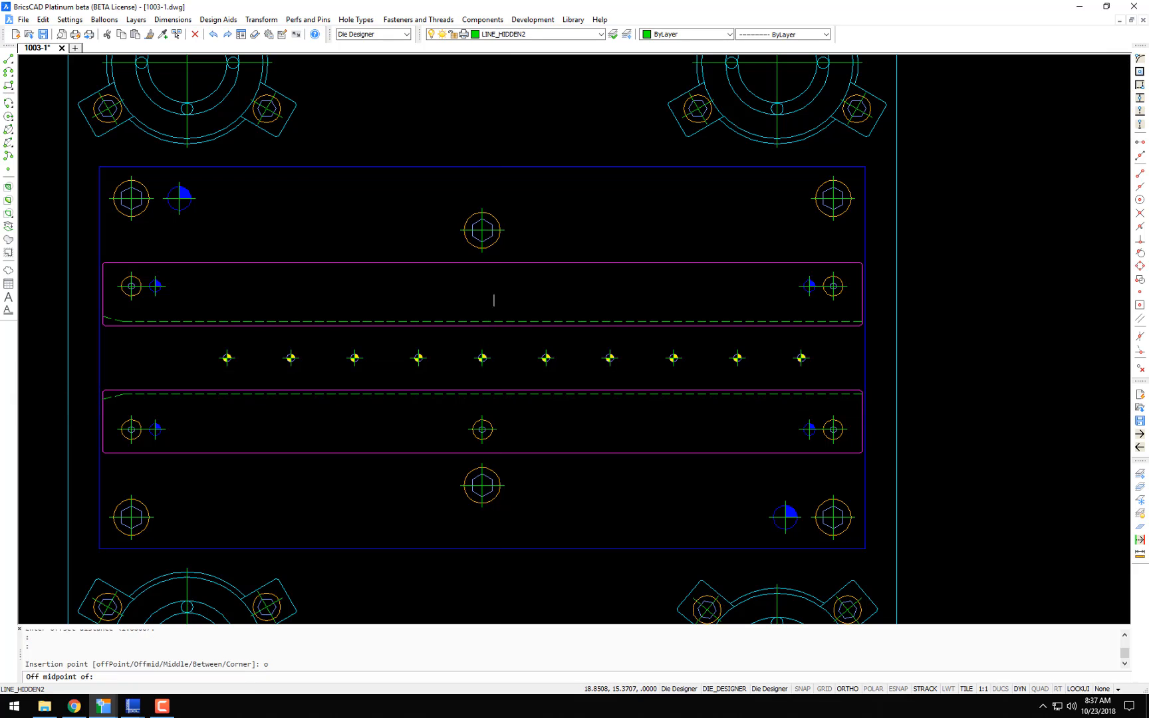
pyautogui.click(496, 264)
pyautogui.click(491, 285)
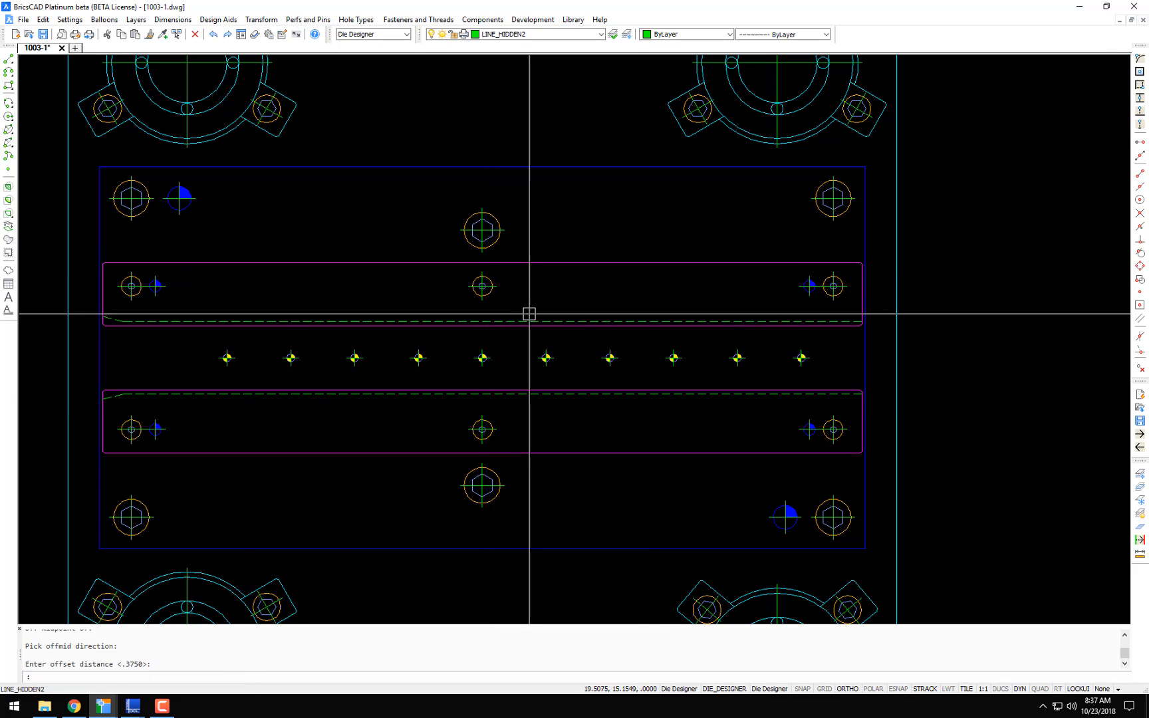
# - Copy the die plan view together with its drawing border to the right of the original sheet
pyautogui.scroll(-5, 529, 313)
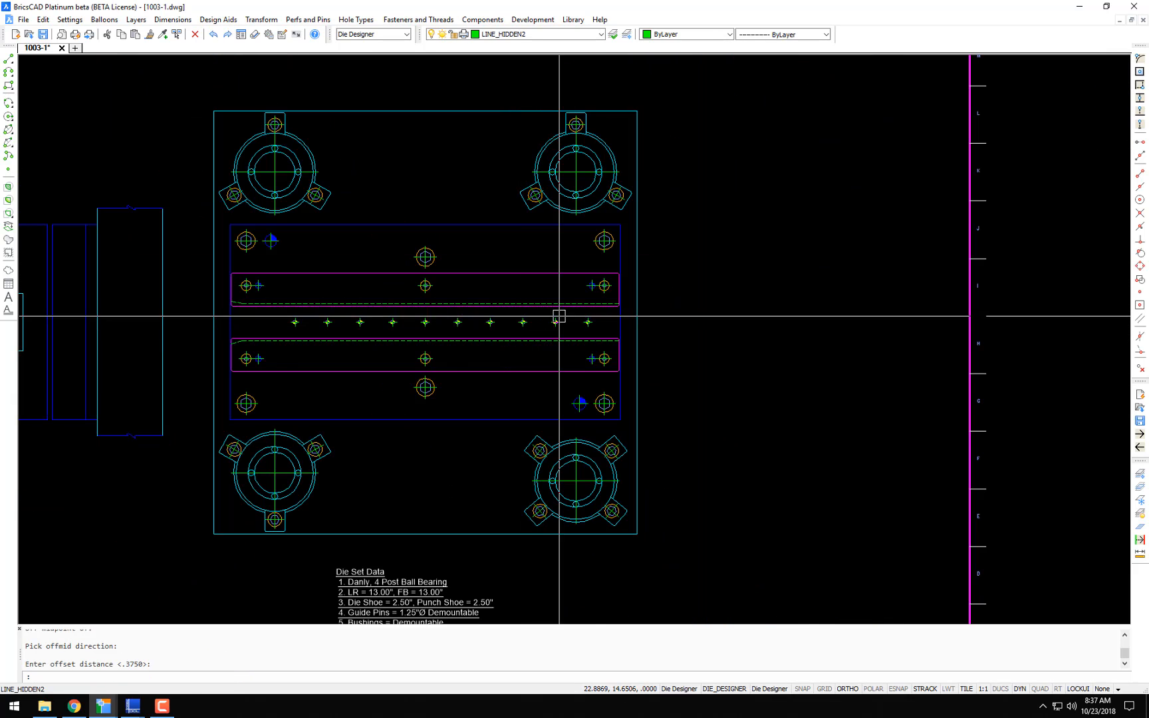
pyautogui.scroll(-2, 569, 310)
pyautogui.moveTo(591, 334); pyautogui.dragTo(603, 357, button='middle')
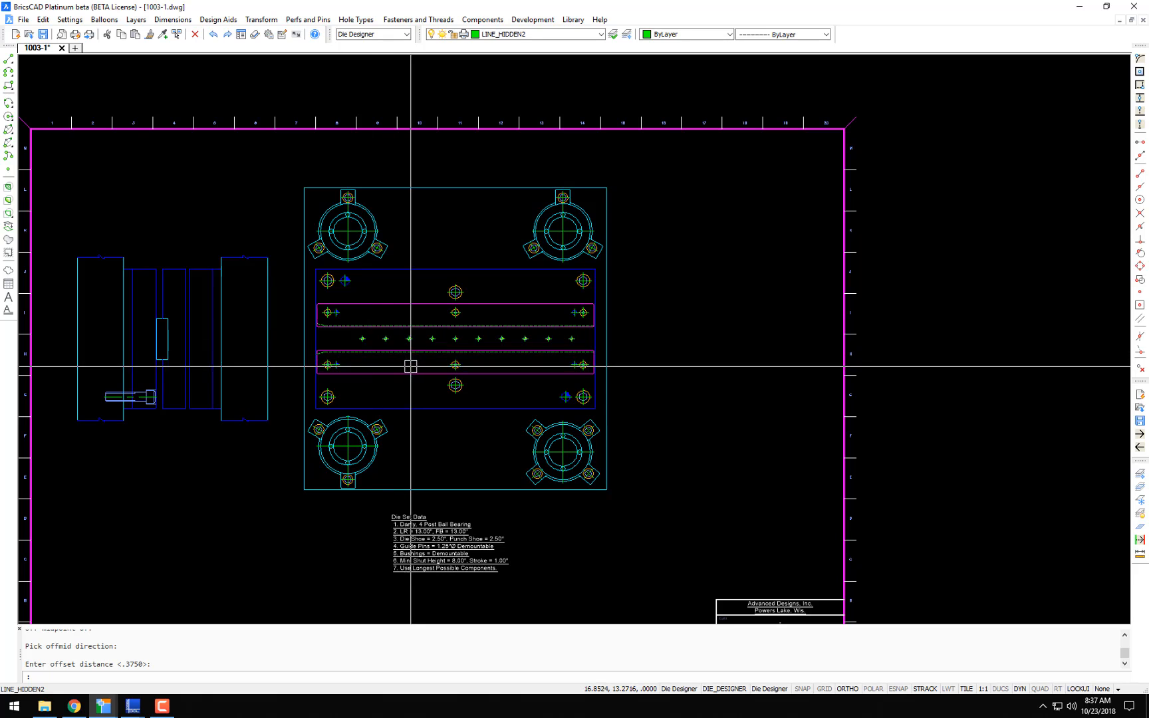
pyautogui.moveTo(541, 364); pyautogui.dragTo(536, 364, button='middle')
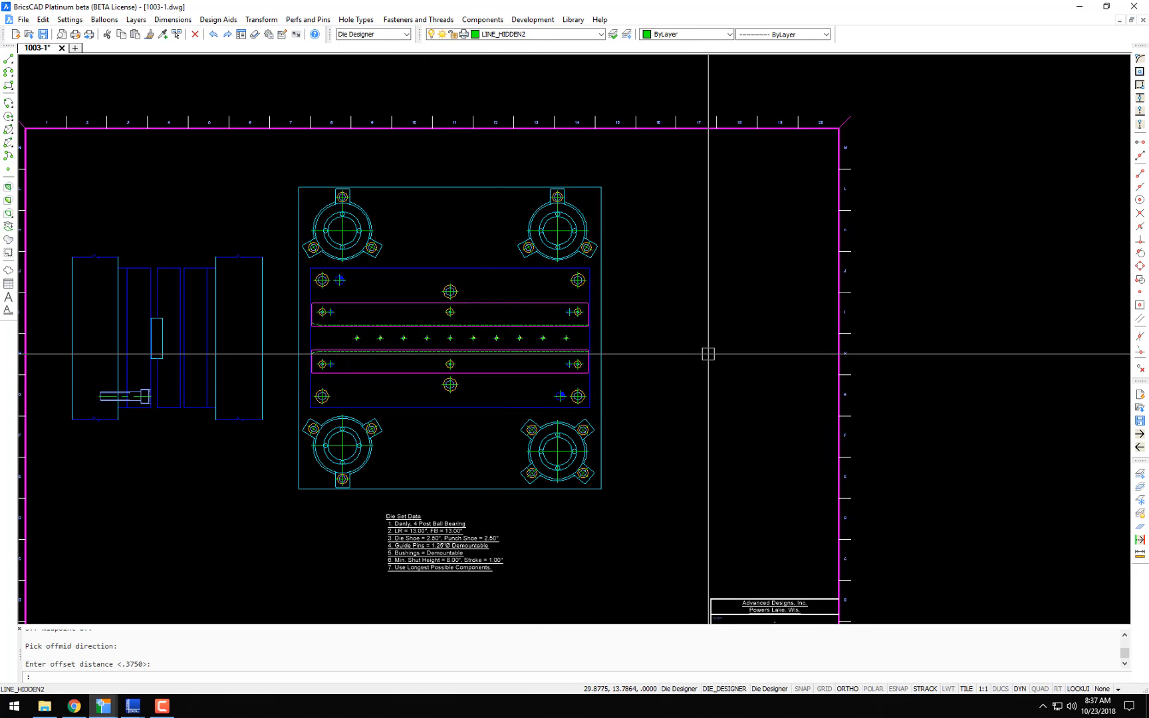
pyautogui.click(925, 142)
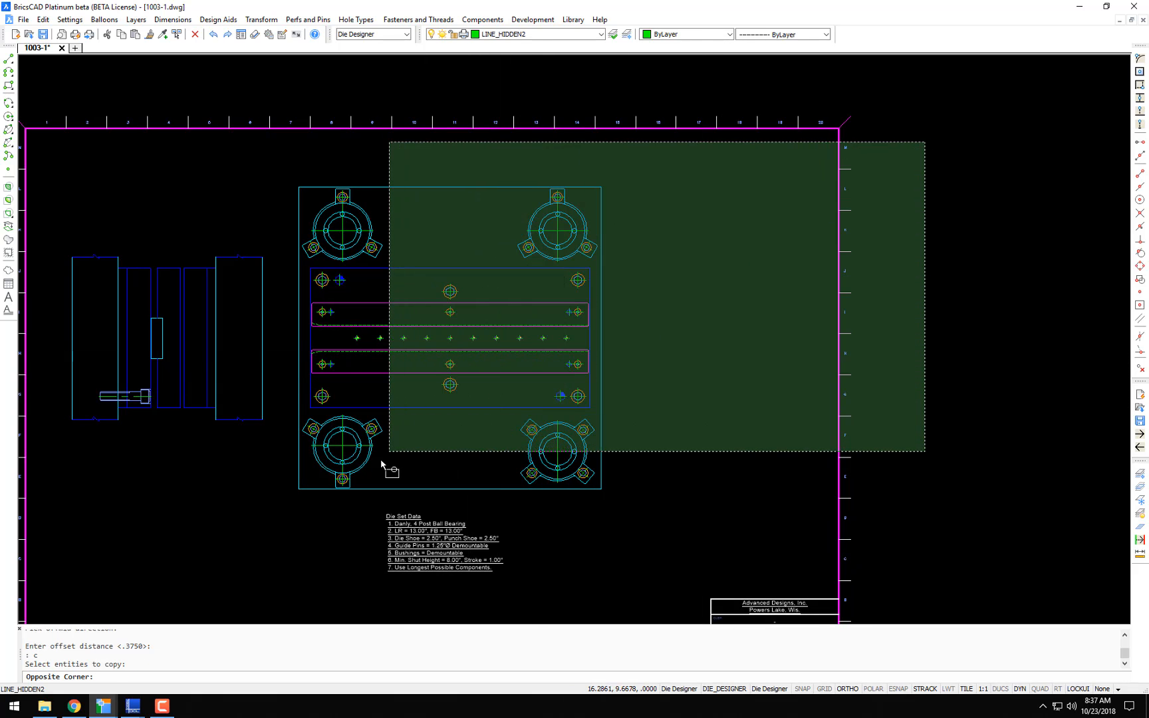
pyautogui.click(288, 498)
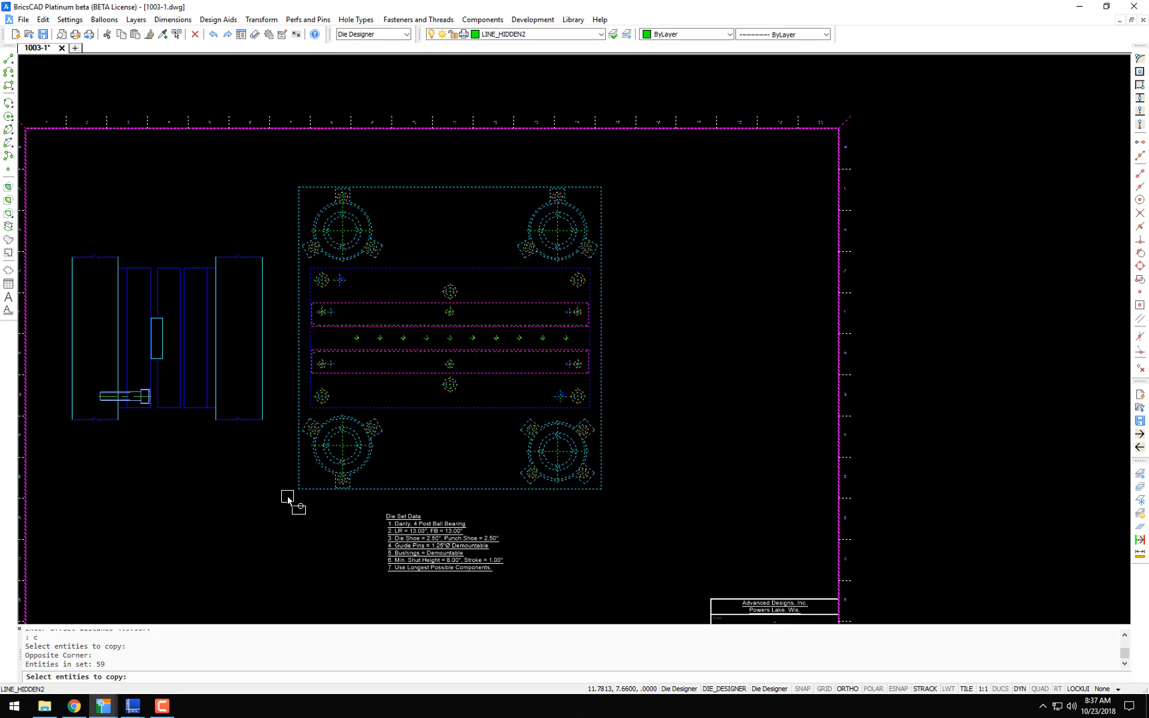
pyautogui.click(314, 436)
pyautogui.scroll(-3, 573, 400)
pyautogui.moveTo(756, 398); pyautogui.dragTo(414, 414, button='middle')
pyautogui.click(559, 410)
pyautogui.rightClick(553, 409)
pyautogui.moveTo(635, 404); pyautogui.dragTo(503, 404, button='middle')
# - Copy the second sheet's complete plan view straight up to the empty space above its border
pyautogui.write('c')
pyautogui.press('Return')
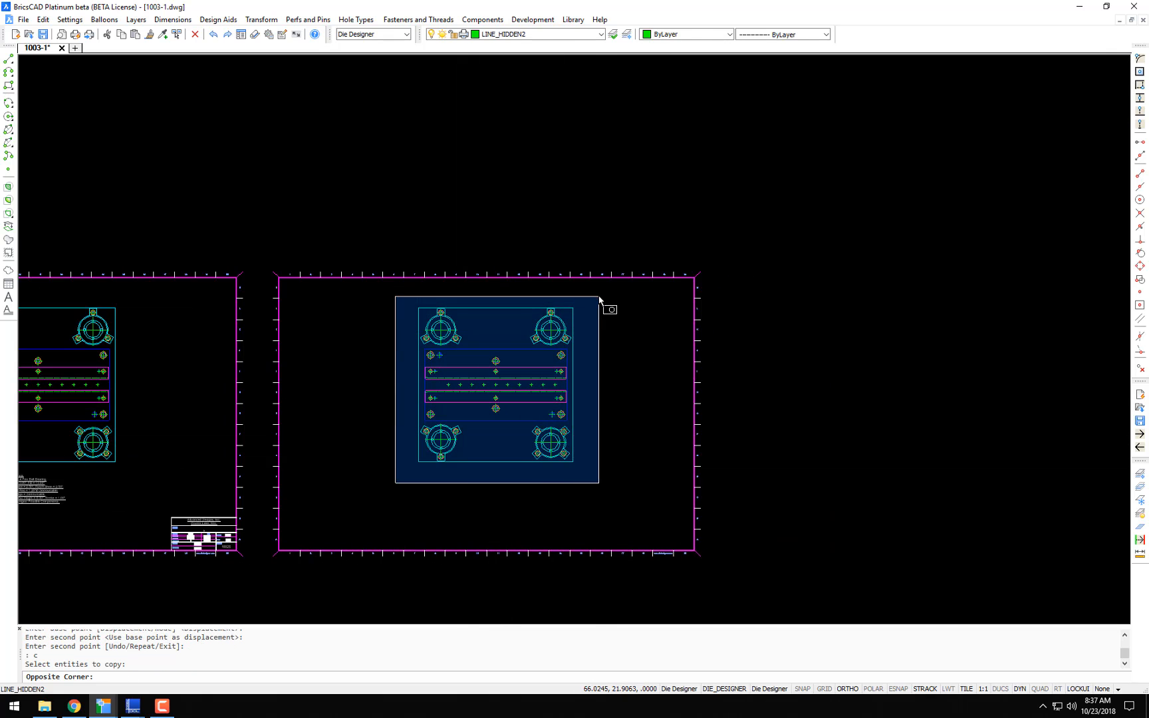
pyautogui.click(601, 295)
pyautogui.rightClick(602, 333)
pyautogui.click(601, 497)
pyautogui.click(573, 278)
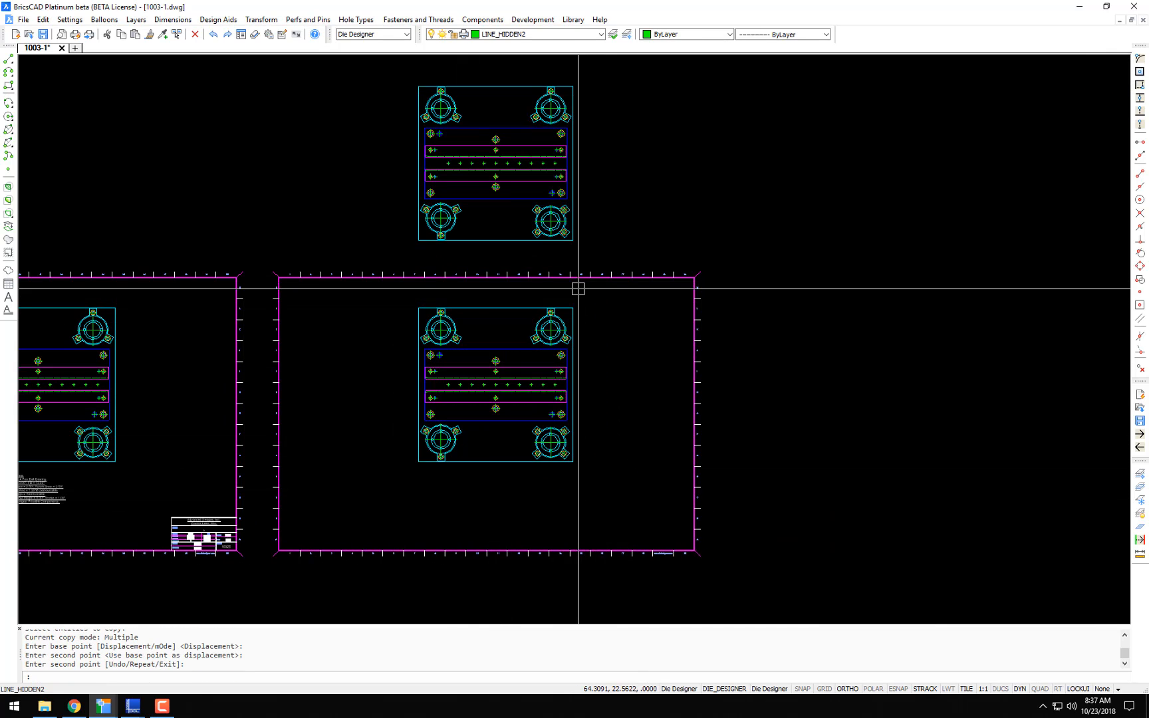
pyautogui.press('Return')
# - Erase the die shoe outline and the four guide post bushings from the plan view inside the second sheet
pyautogui.write('e')
pyautogui.press('Return')
pyautogui.click(606, 305)
pyautogui.click(378, 341)
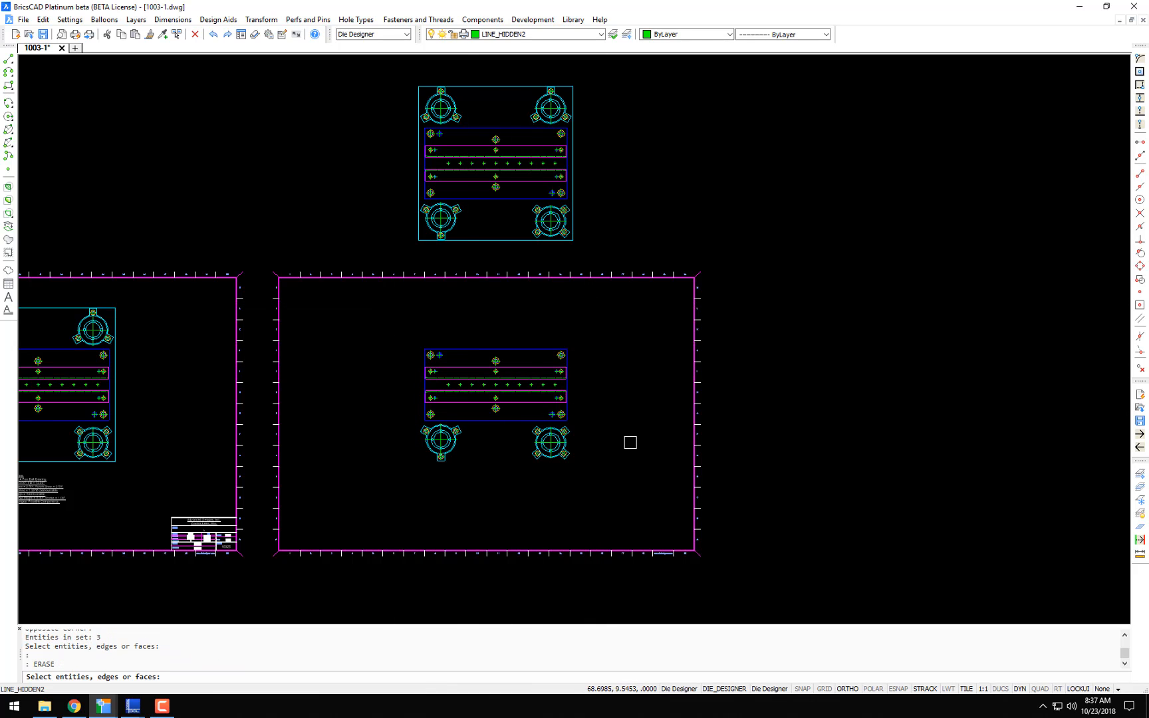
pyautogui.click(634, 424)
pyautogui.click(420, 492)
pyautogui.rightClick(427, 470)
# - Turn Ortho off and move the remaining plate view about 11.2 units up and left into the second sheet's upper-left corner
pyautogui.write('m')
pyautogui.press('Return')
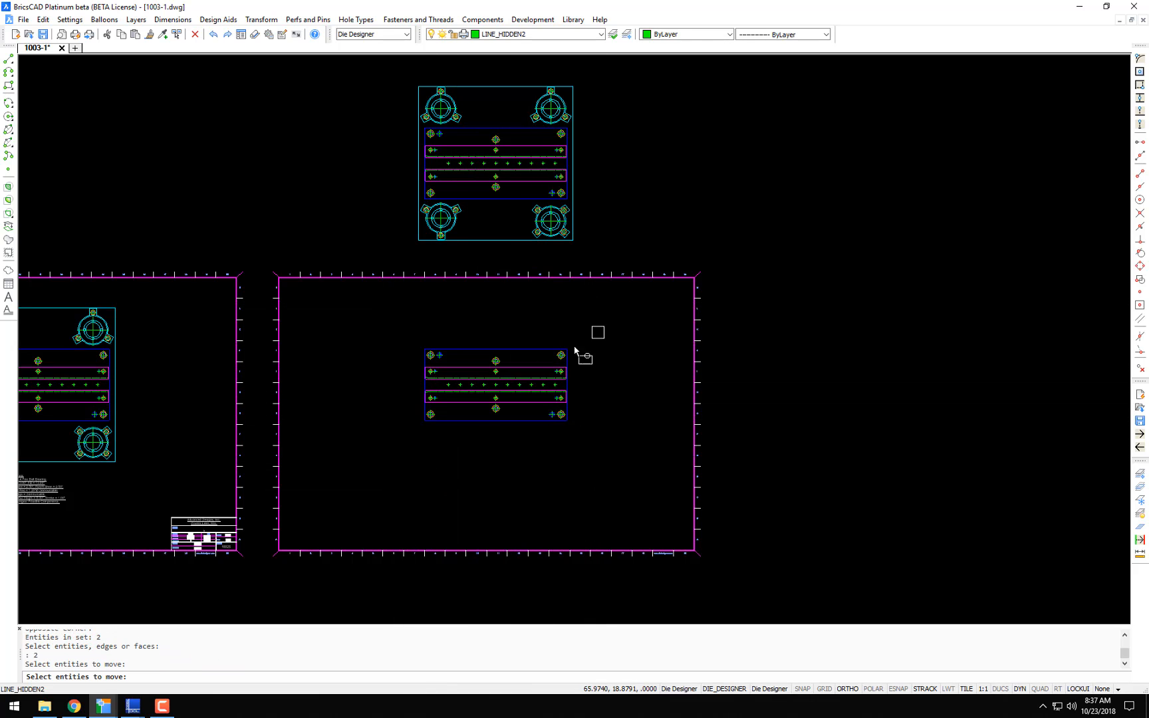
pyautogui.click(599, 331)
pyautogui.click(414, 448)
pyautogui.rightClick(412, 457)
pyautogui.click(521, 450)
pyautogui.press('F8')
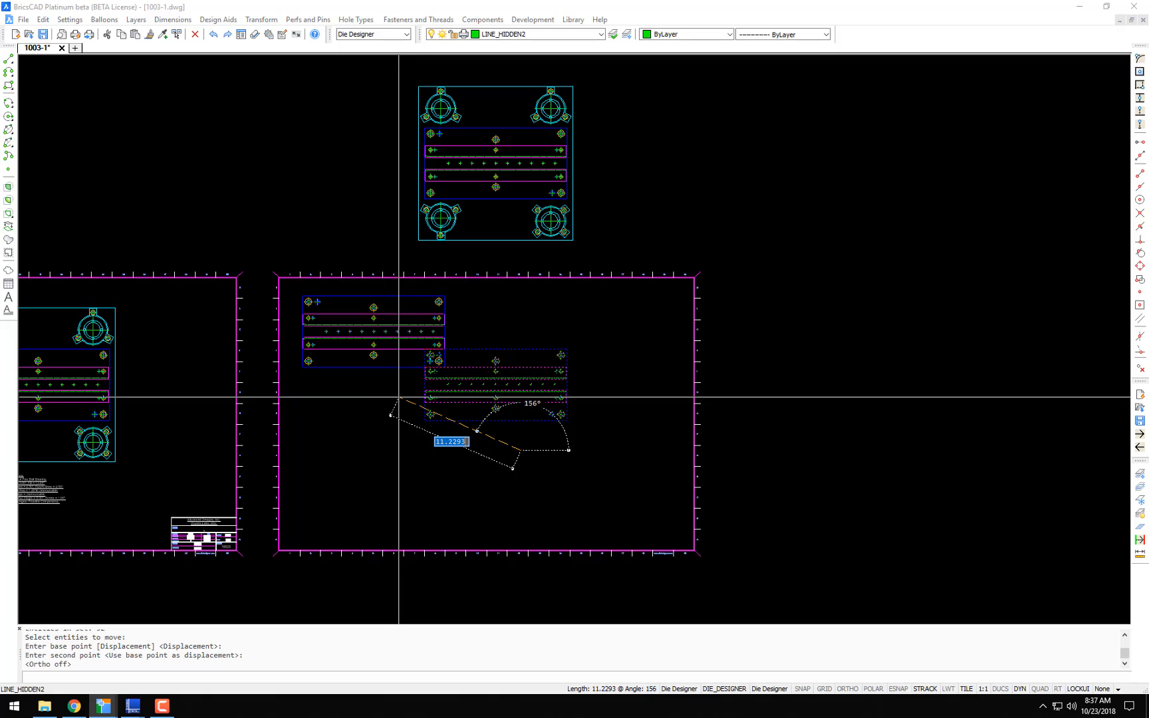
pyautogui.click(399, 397)
# - With Ortho on, copy the plate view about 8 units straight down and once more horizontally to the right side of the sheet
pyautogui.scroll(3, 399, 397)
pyautogui.write('c')
pyautogui.press('Return')
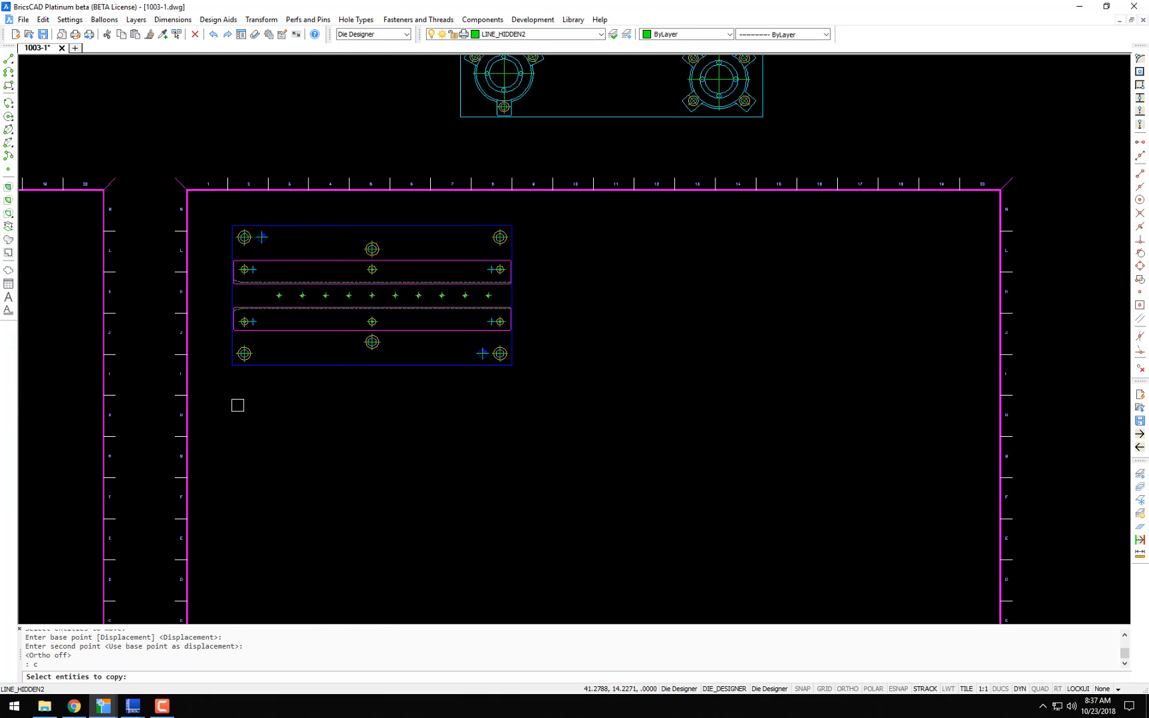
pyautogui.click(221, 412)
pyautogui.click(570, 218)
pyautogui.rightClick(570, 218)
pyautogui.click(465, 295)
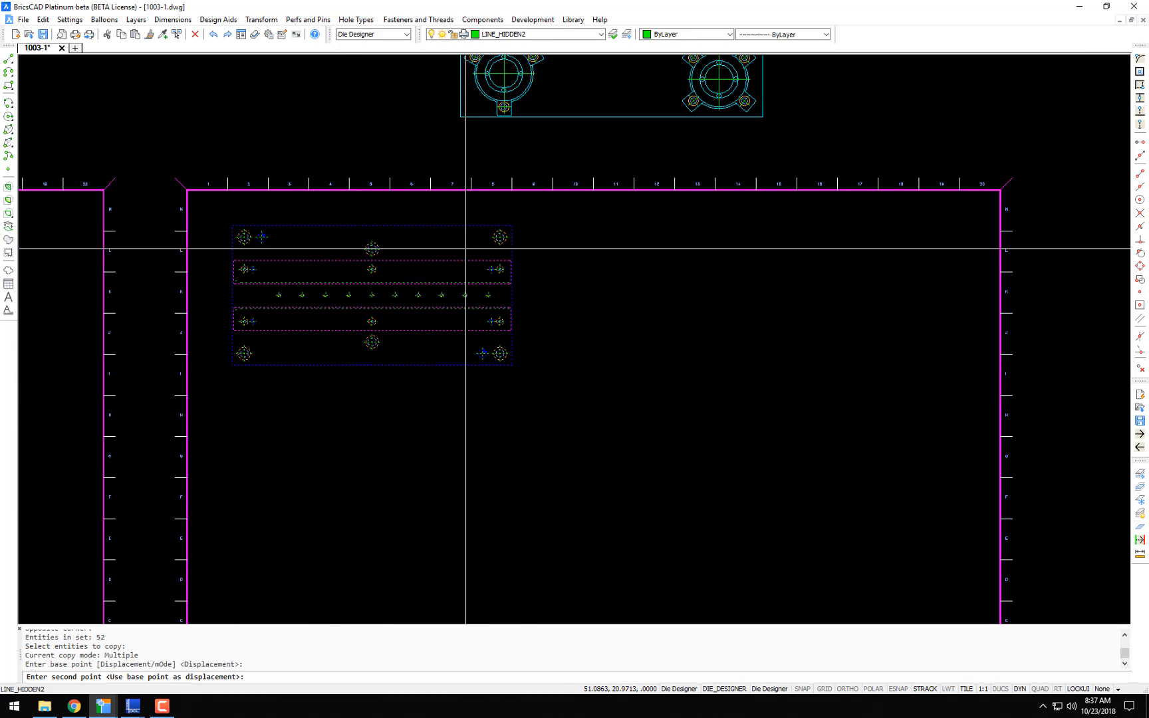
pyautogui.press('F8')
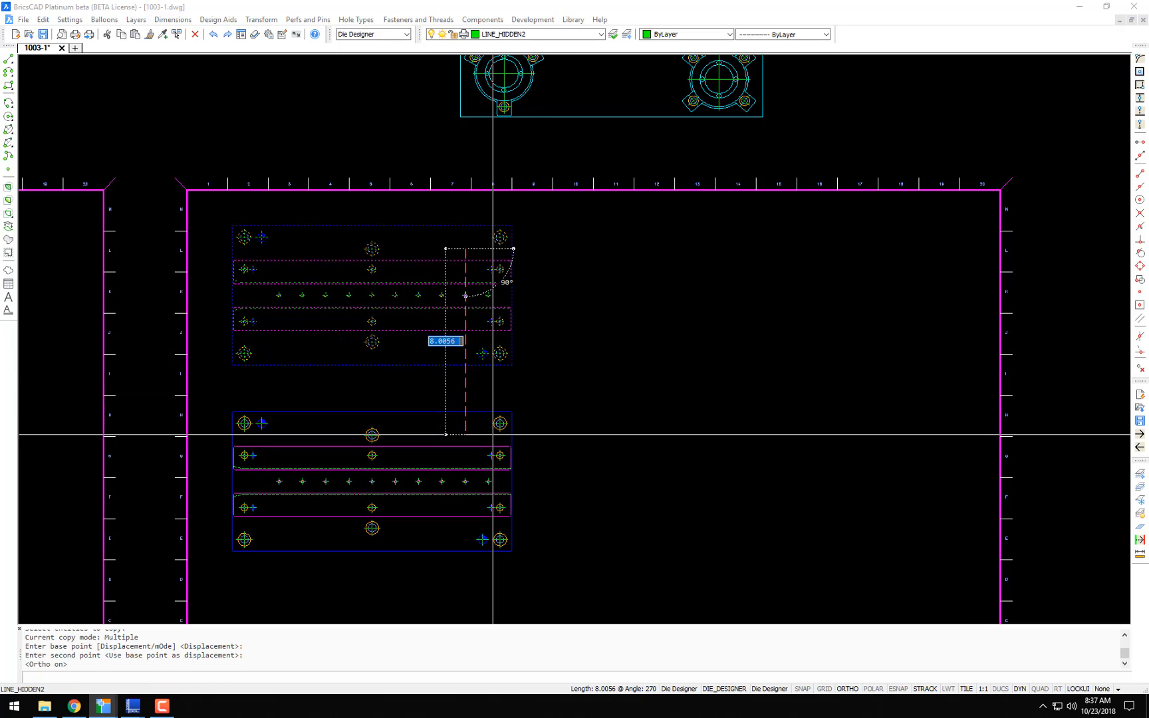
pyautogui.click(496, 484)
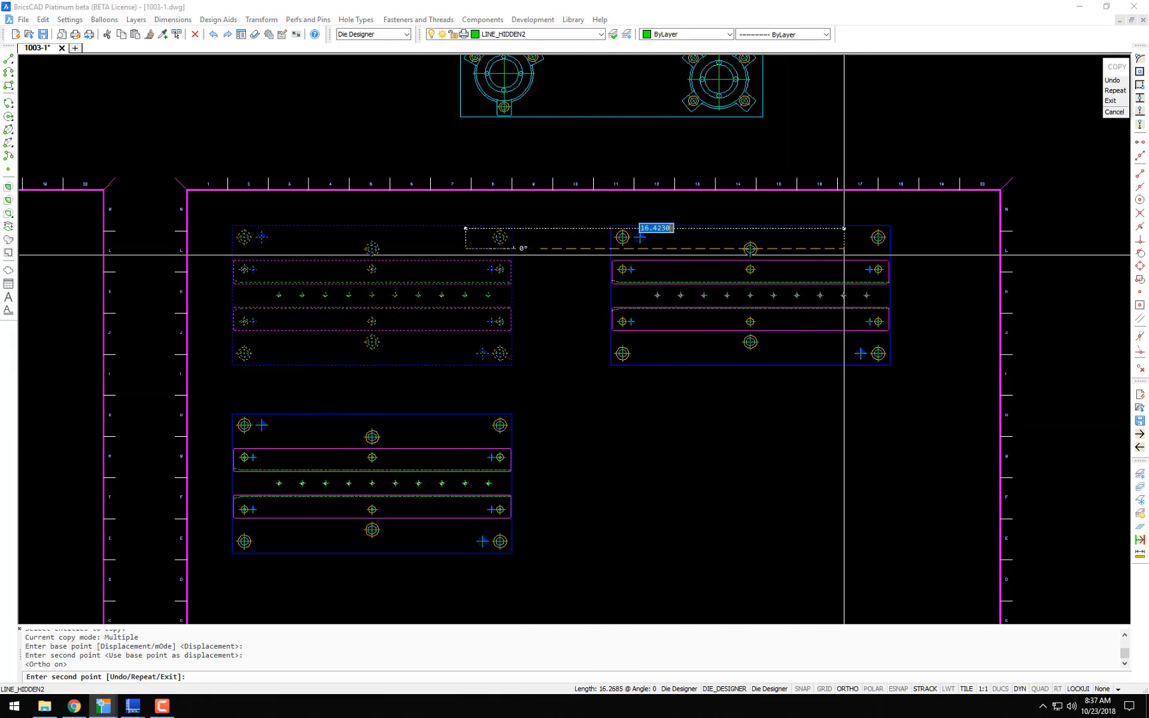
pyautogui.click(856, 255)
pyautogui.press('Return')
# - Erase the blue plate outline, its screws and dowels, and the central hole row from the right-hand copy, keeping both magenta plates
pyautogui.scroll(2, 906, 229)
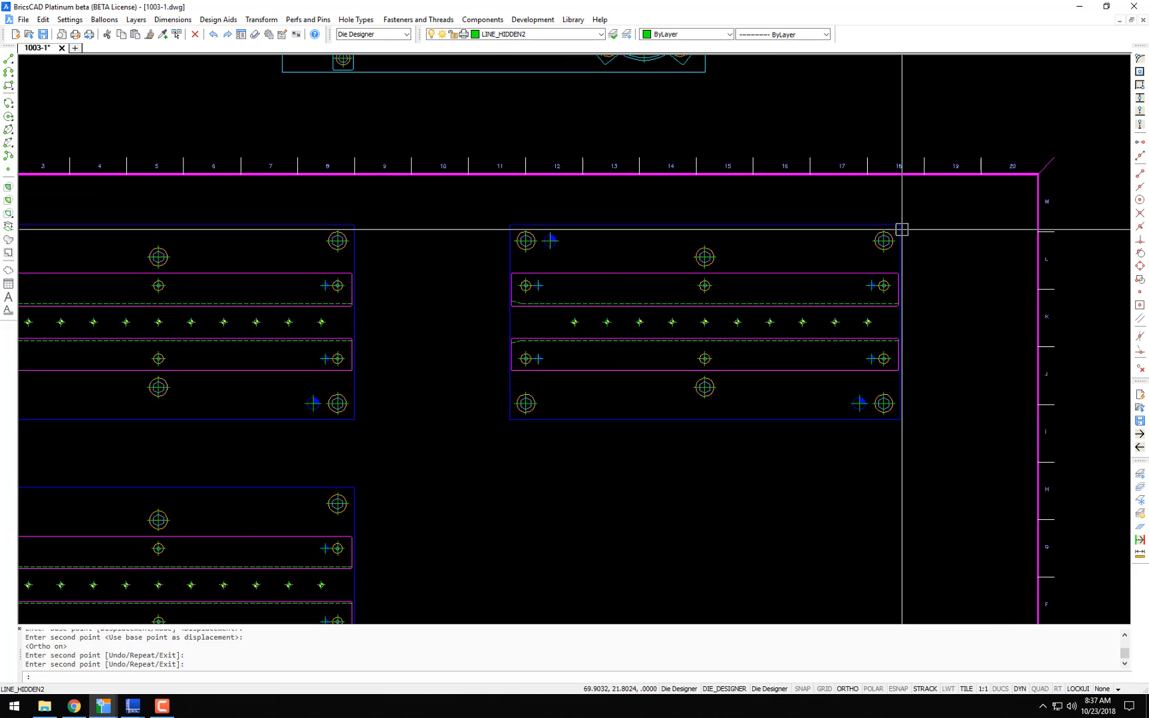
pyautogui.write('e')
pyautogui.press('Return')
pyautogui.click(944, 201)
pyautogui.click(449, 267)
pyautogui.press('Return')
pyautogui.press('Return')
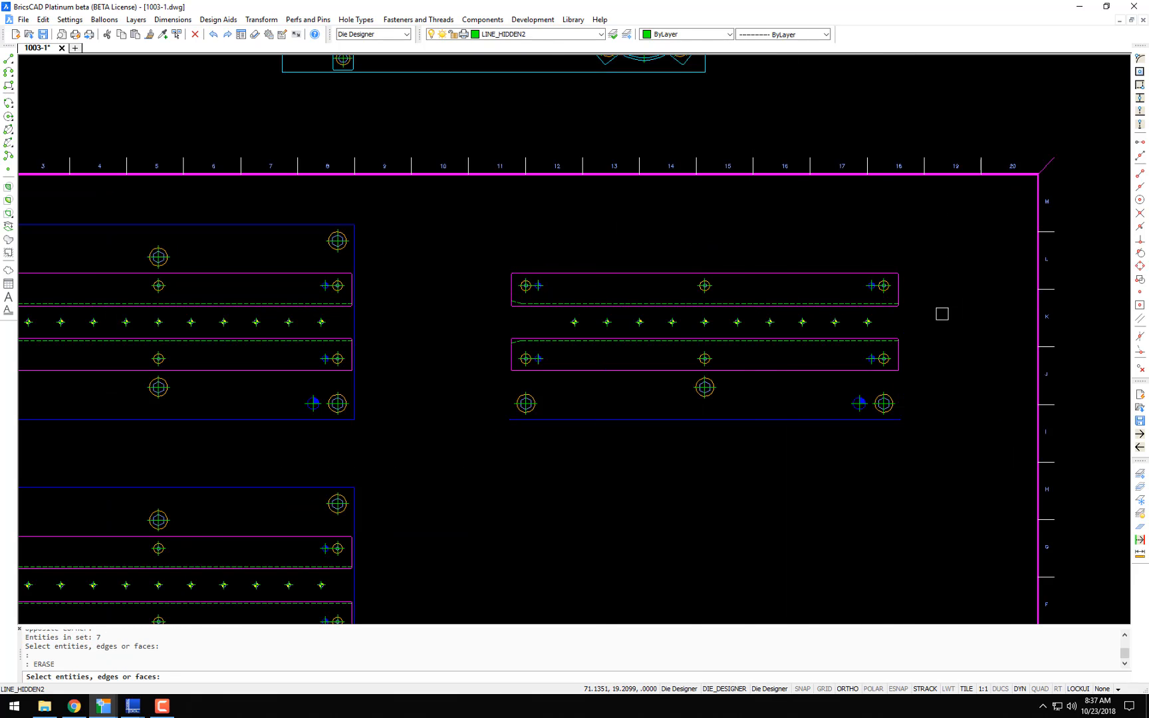
pyautogui.click(530, 334)
pyautogui.press('Return')
pyautogui.click(927, 385)
pyautogui.click(482, 457)
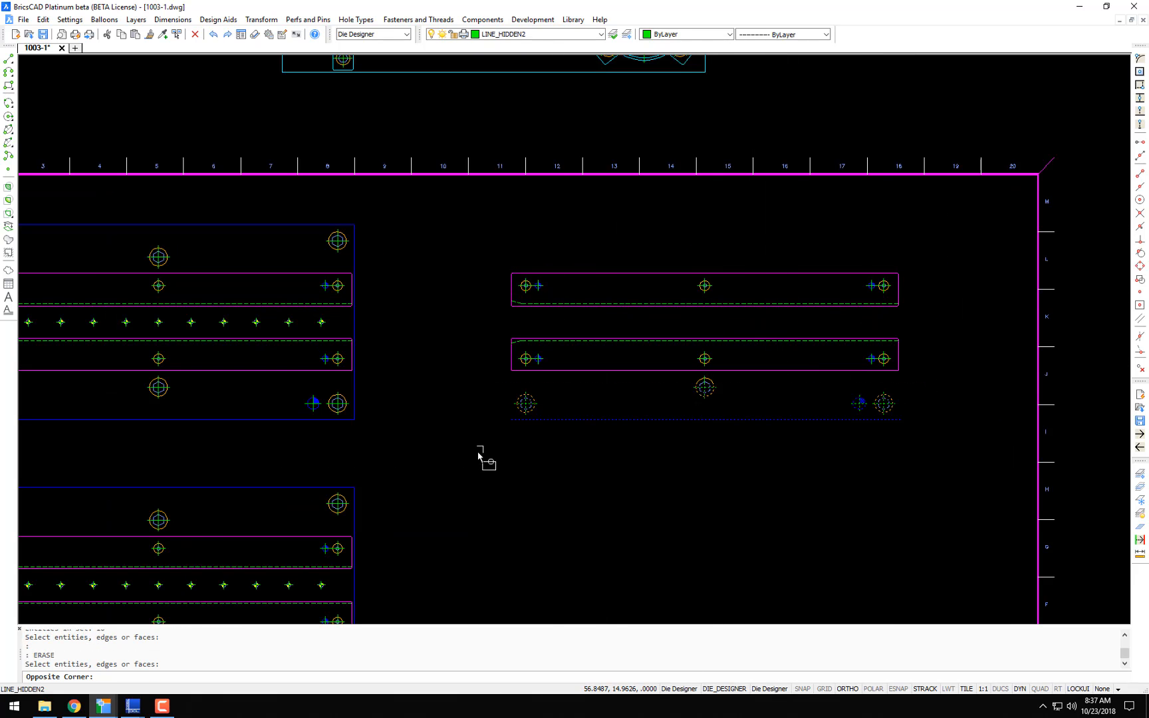
pyautogui.press('Return')
# - Transform the six large socket head screws in the second sheet's upper-left plate view to counter bores
pyautogui.moveTo(456, 461); pyautogui.dragTo(739, 290, button='middle')
pyautogui.scroll(2, 739, 290)
pyautogui.moveTo(531, 240); pyautogui.dragTo(633, 395, button='middle')
pyautogui.scroll(-2, 632, 395)
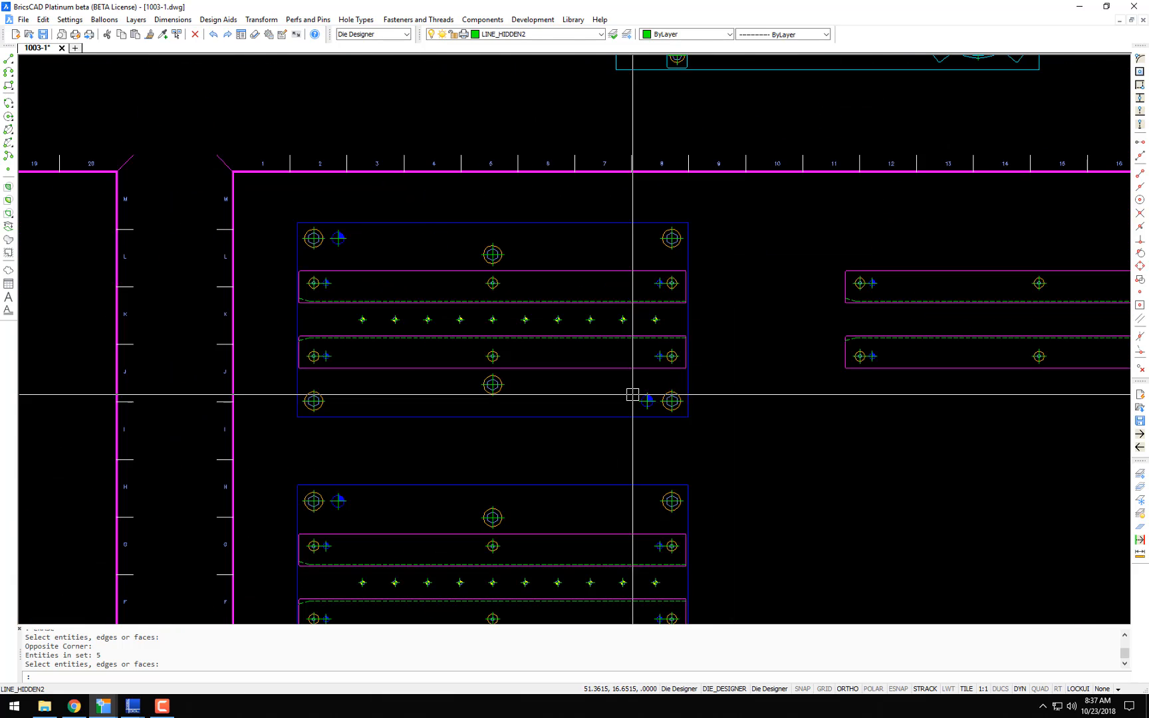
pyautogui.scroll(2, 499, 263)
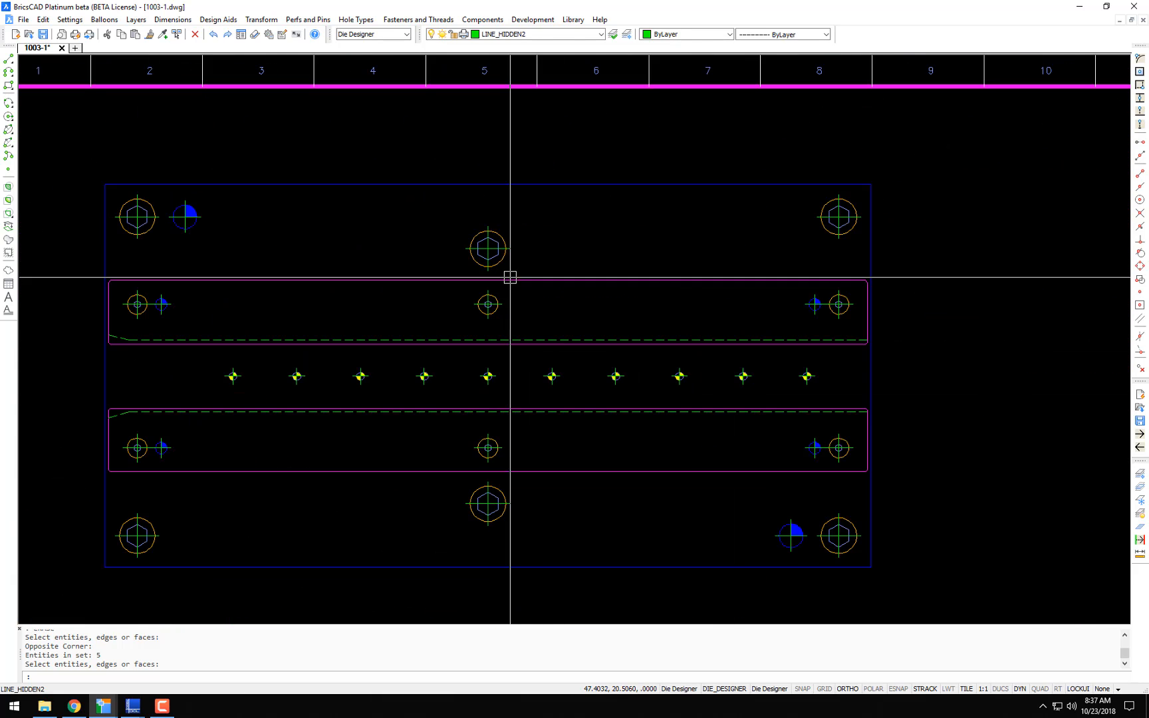
pyautogui.moveTo(508, 275)
pyautogui.mouseDown(button='middle')
pyautogui.moveTo(506, 253)
pyautogui.moveTo(421, 262)
pyautogui.mouseUp(button='middle')
pyautogui.scroll(-1, 505, 253)
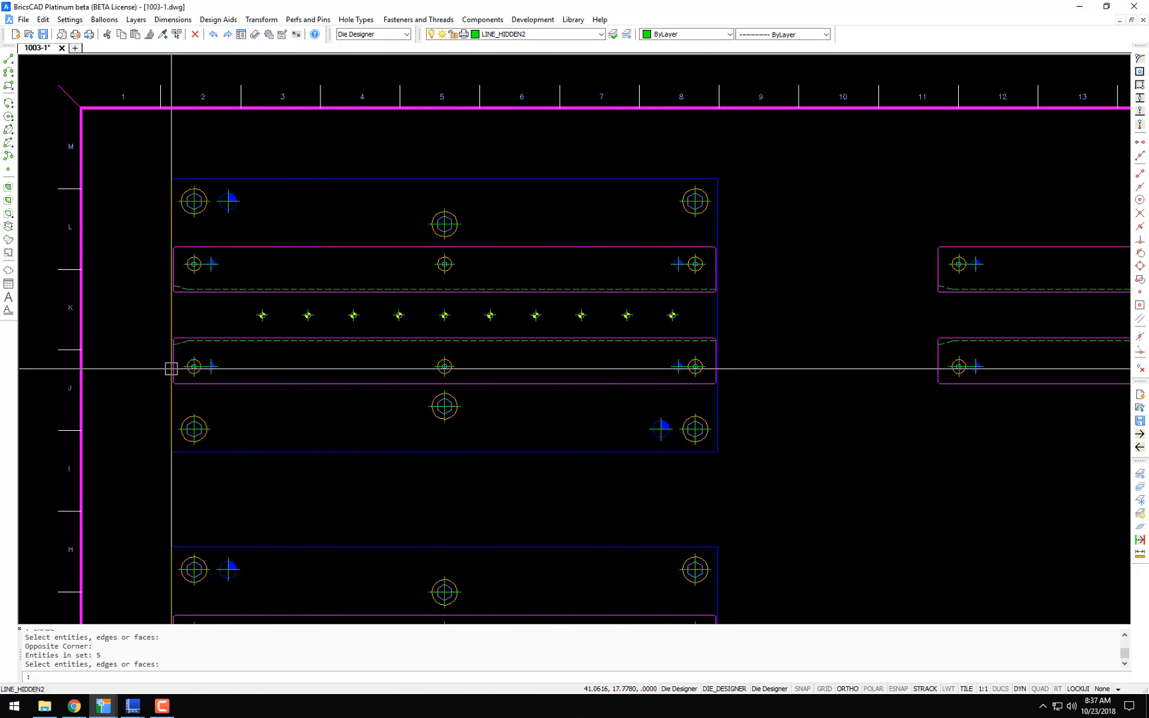
pyautogui.click(262, 19)
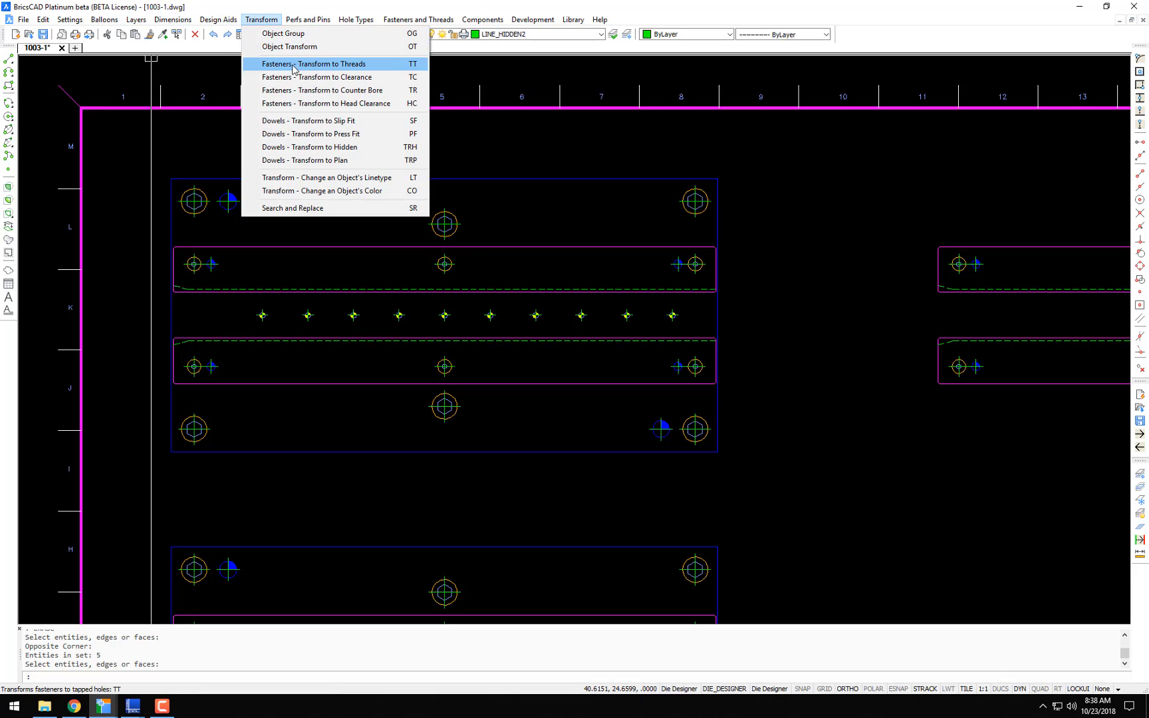
pyautogui.click(412, 96)
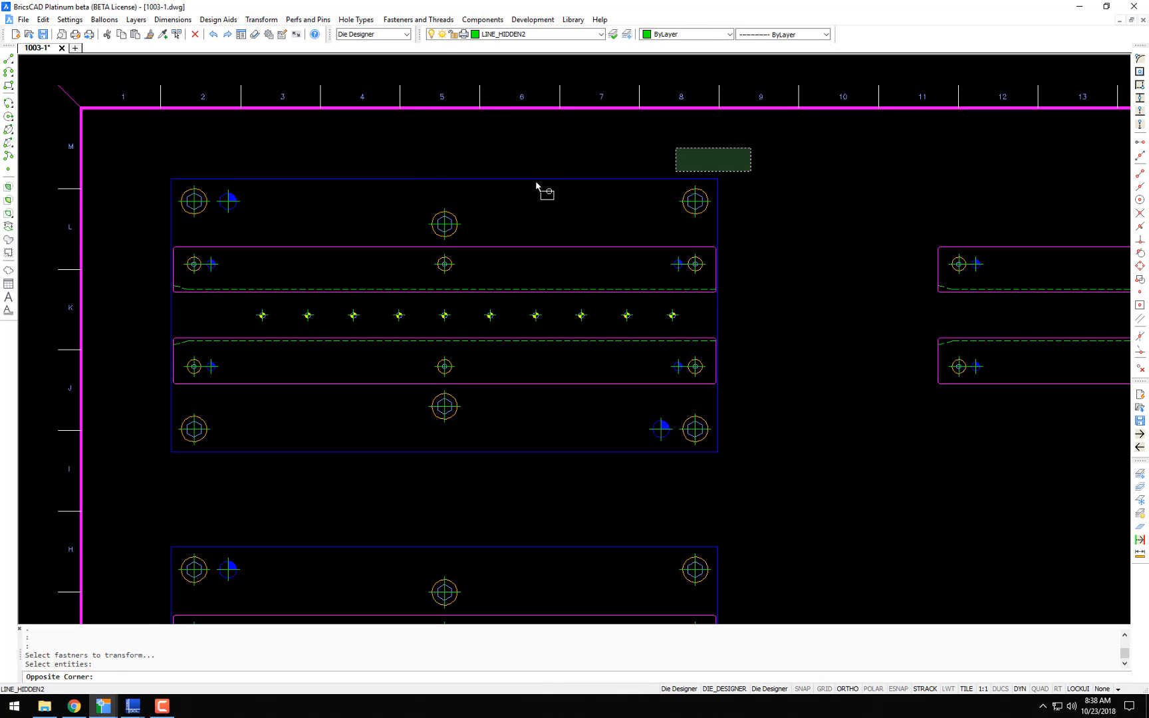
pyautogui.click(144, 239)
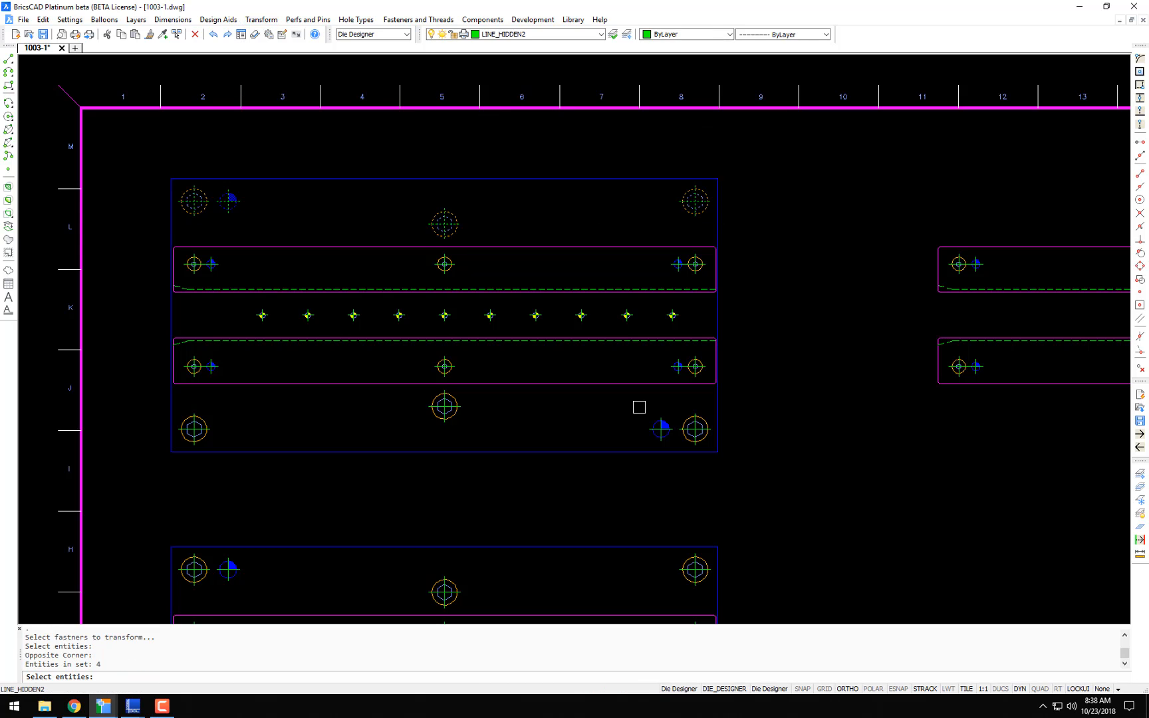
pyautogui.click(125, 470)
pyautogui.press('Return')
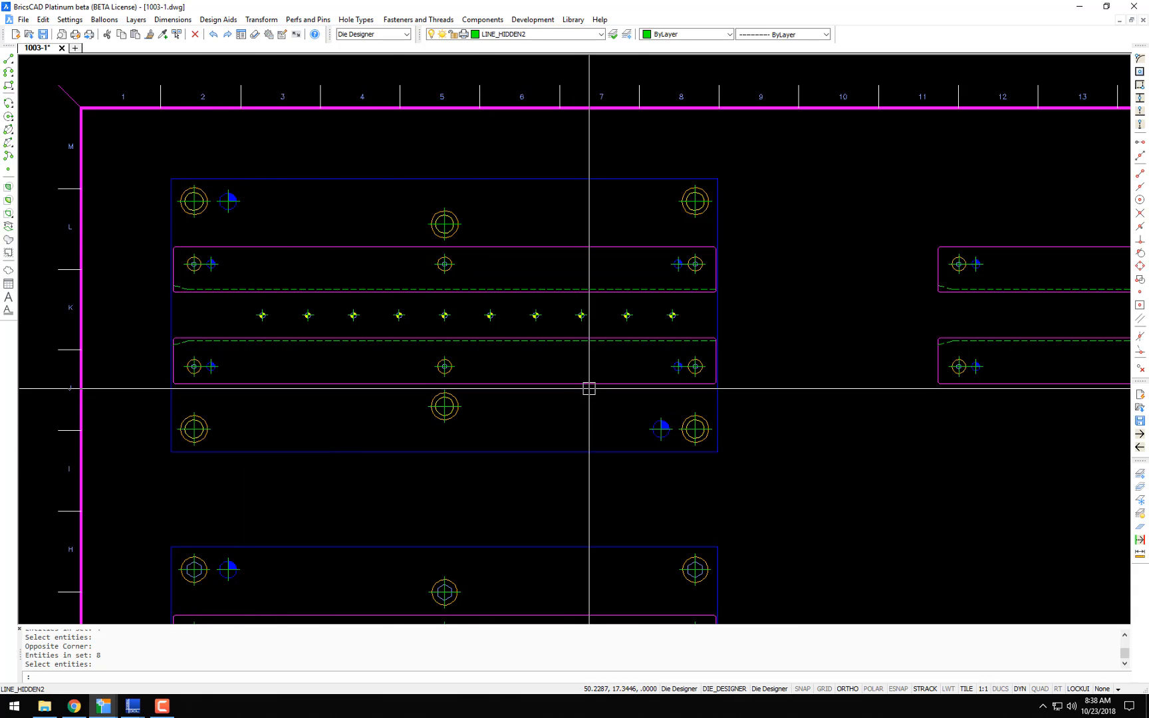
# - Transform the six low head screws inside the magenta plates of the upper-left view to threads
pyautogui.moveTo(636, 397)
pyautogui.mouseDown(button='middle')
pyautogui.moveTo(634, 313)
pyautogui.moveTo(609, 304)
pyautogui.mouseUp(button='middle')
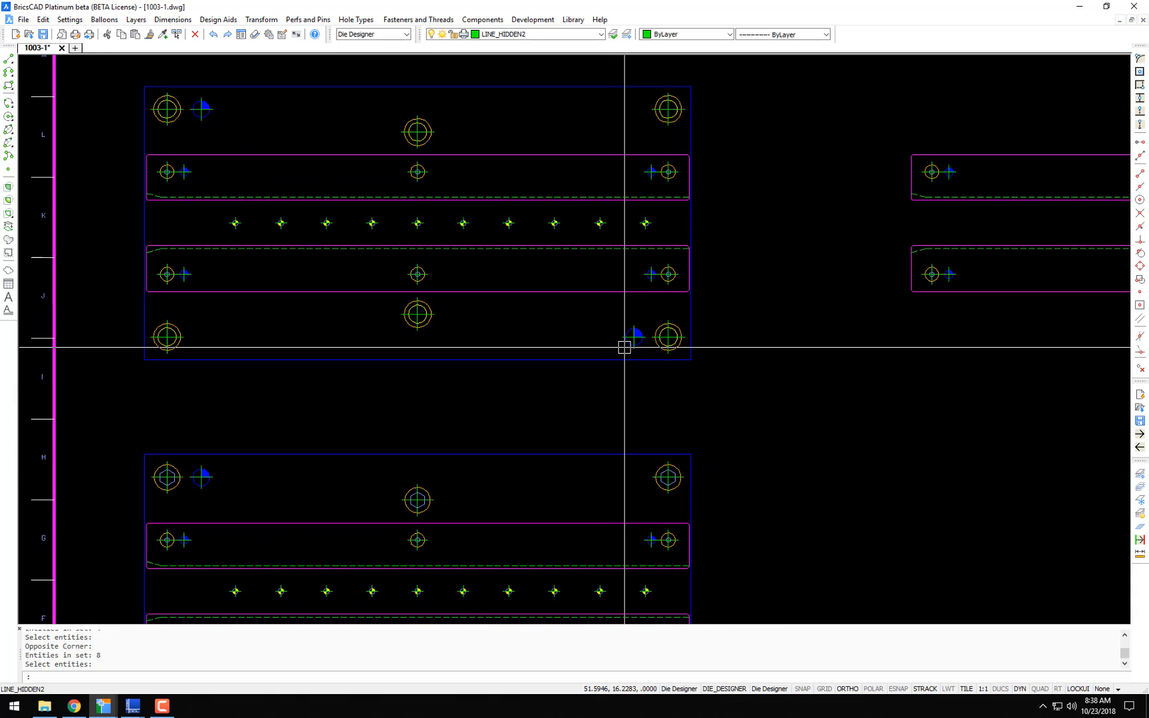
pyautogui.moveTo(622, 416); pyautogui.dragTo(632, 464, button='middle')
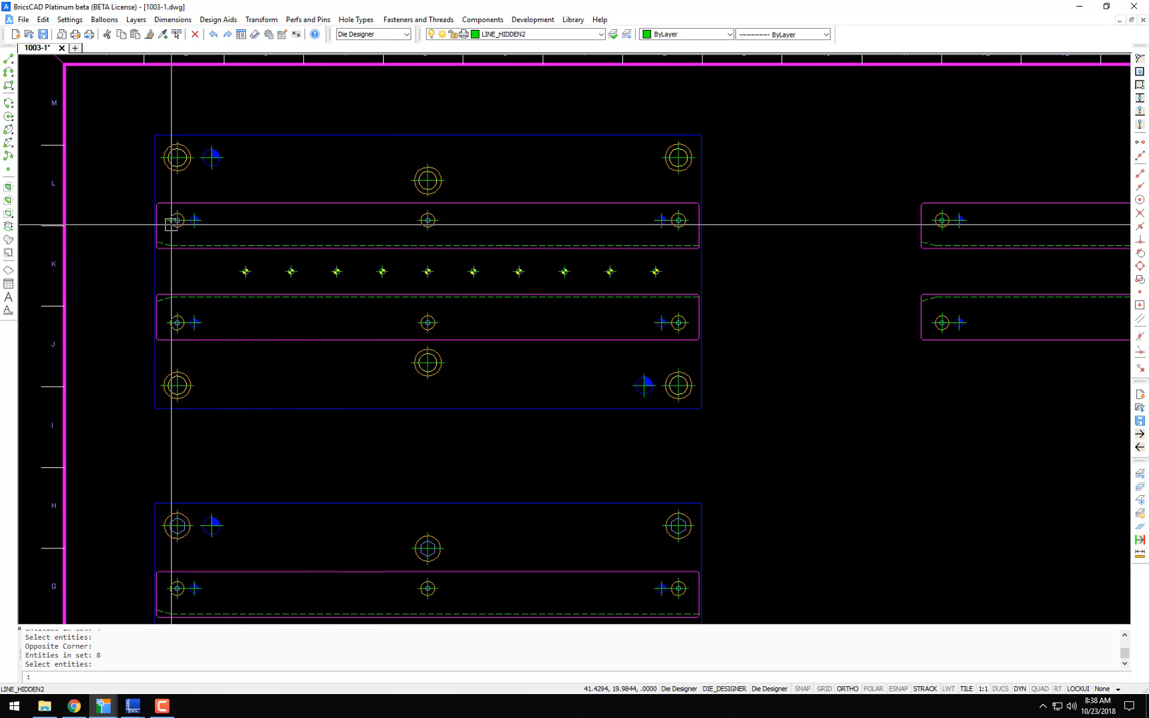
pyautogui.click(261, 20)
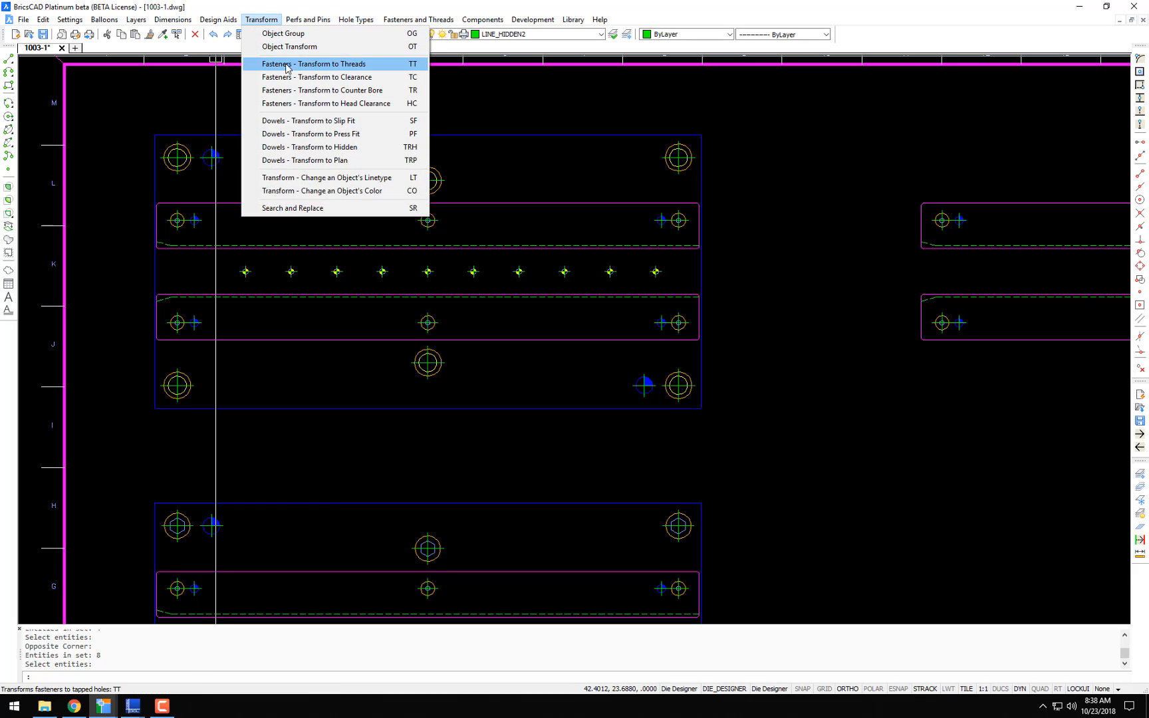
pyautogui.click(411, 64)
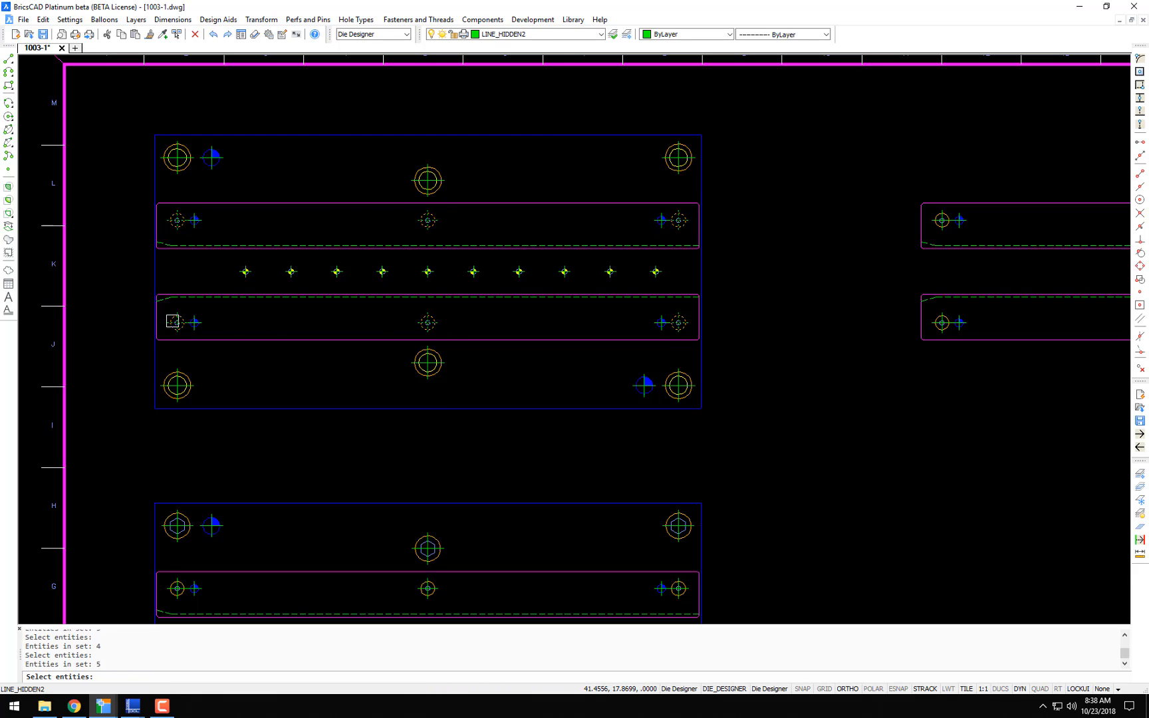
pyautogui.press('Return')
# - Isolate the magenta and hidden line layers, erase both magenta plates with their hidden lines from the upper-left view, and thaw all layers
pyautogui.scroll(2, 231, 319)
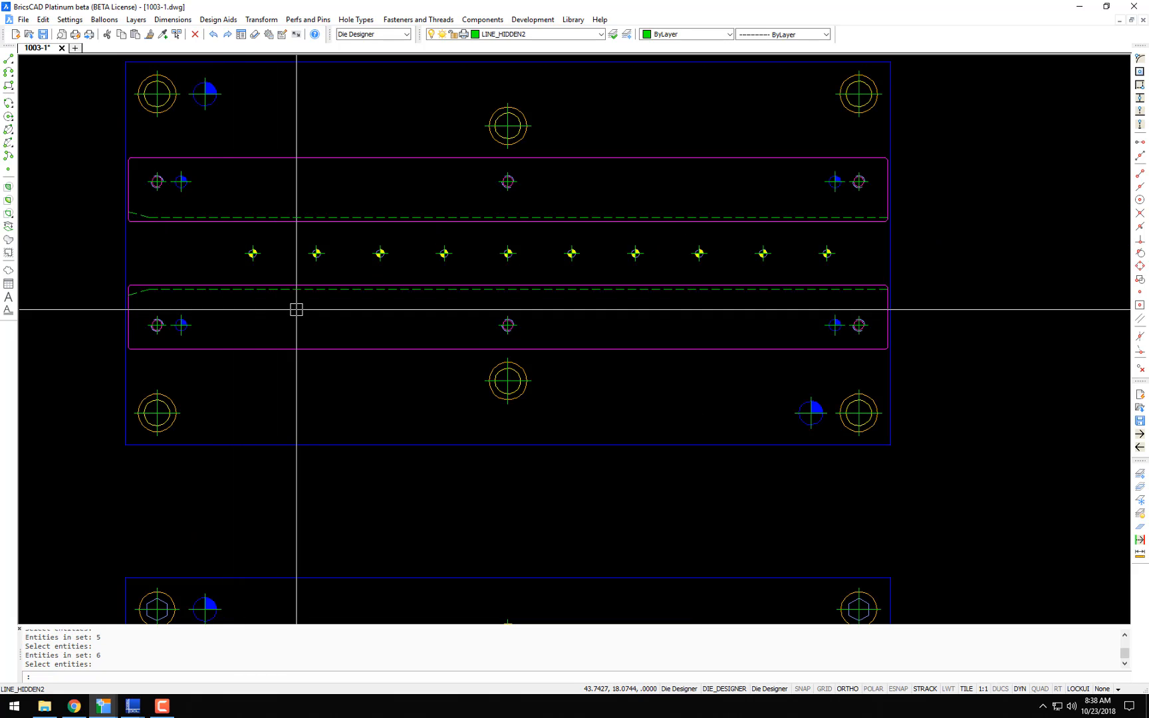
pyautogui.press('Return')
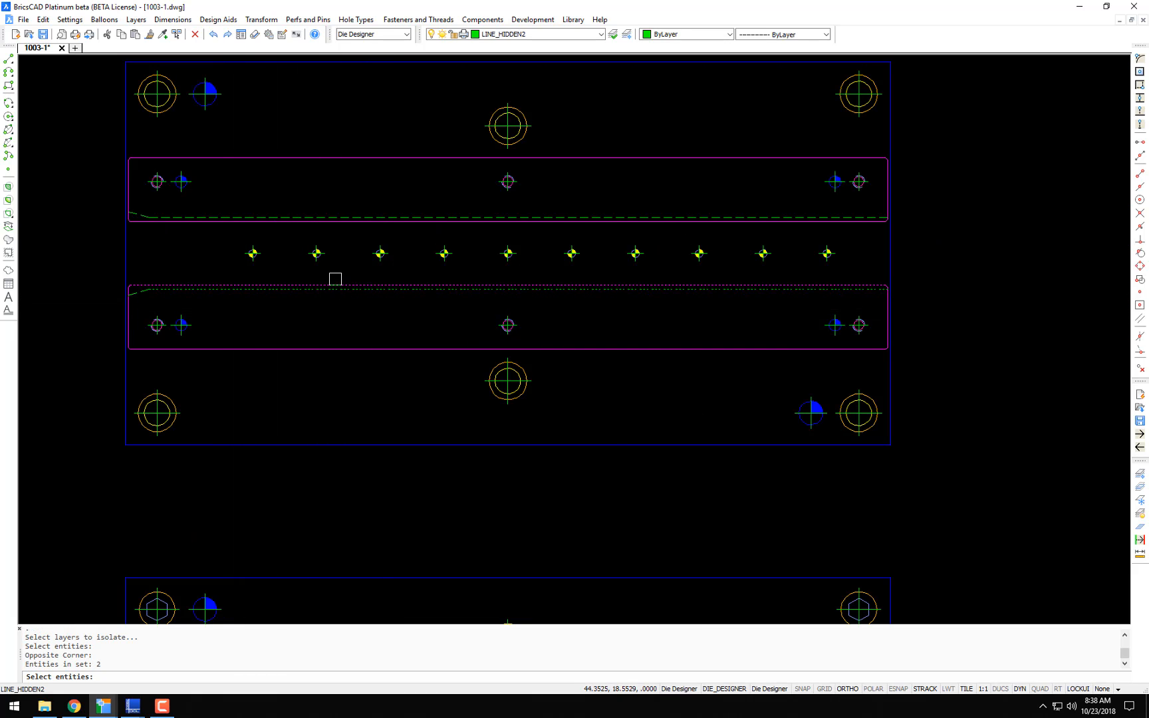
pyautogui.press('Return')
pyautogui.write('e')
pyautogui.press('Return')
pyautogui.click(104, 383)
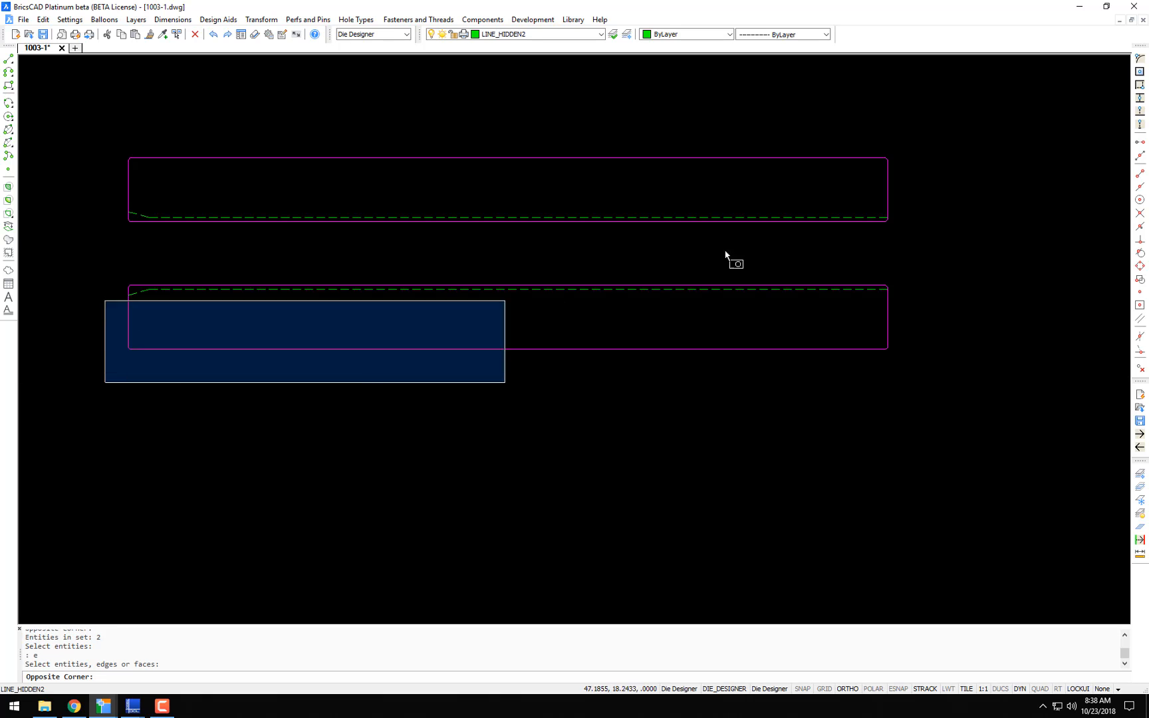
pyautogui.click(924, 139)
pyautogui.press('Return')
pyautogui.press('F12')
pyautogui.scroll(-6, 846, 163)
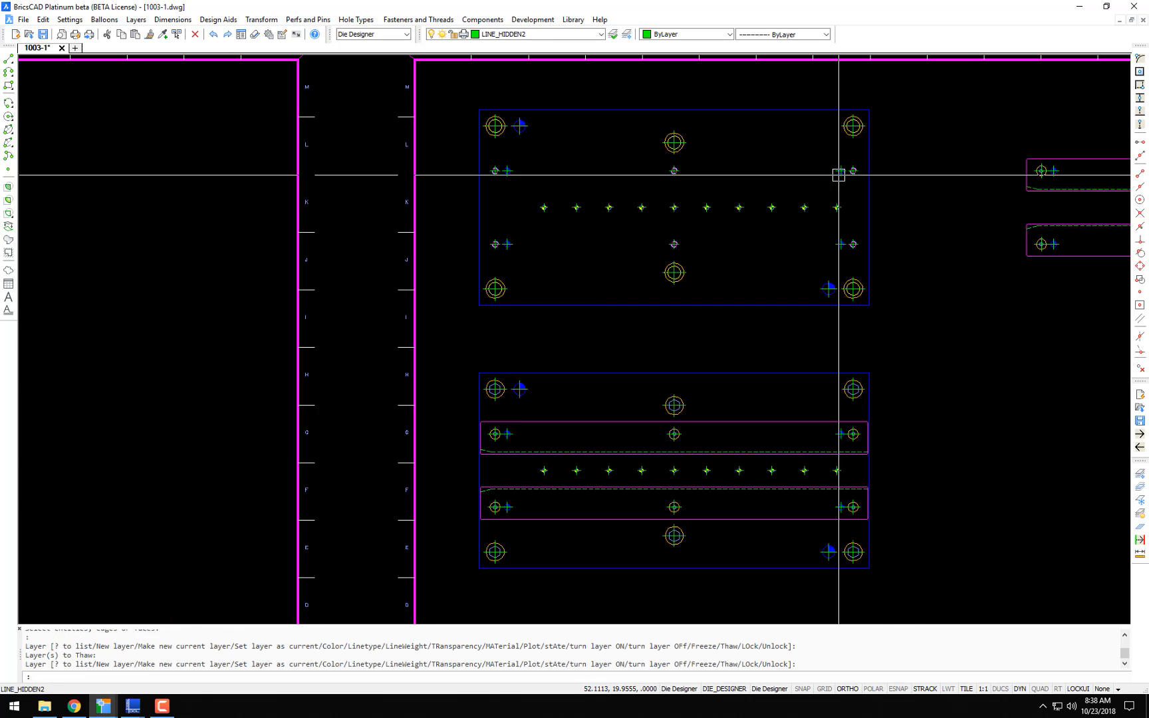
pyautogui.moveTo(840, 241); pyautogui.dragTo(639, 205, button='middle')
pyautogui.scroll(3, 583, 262)
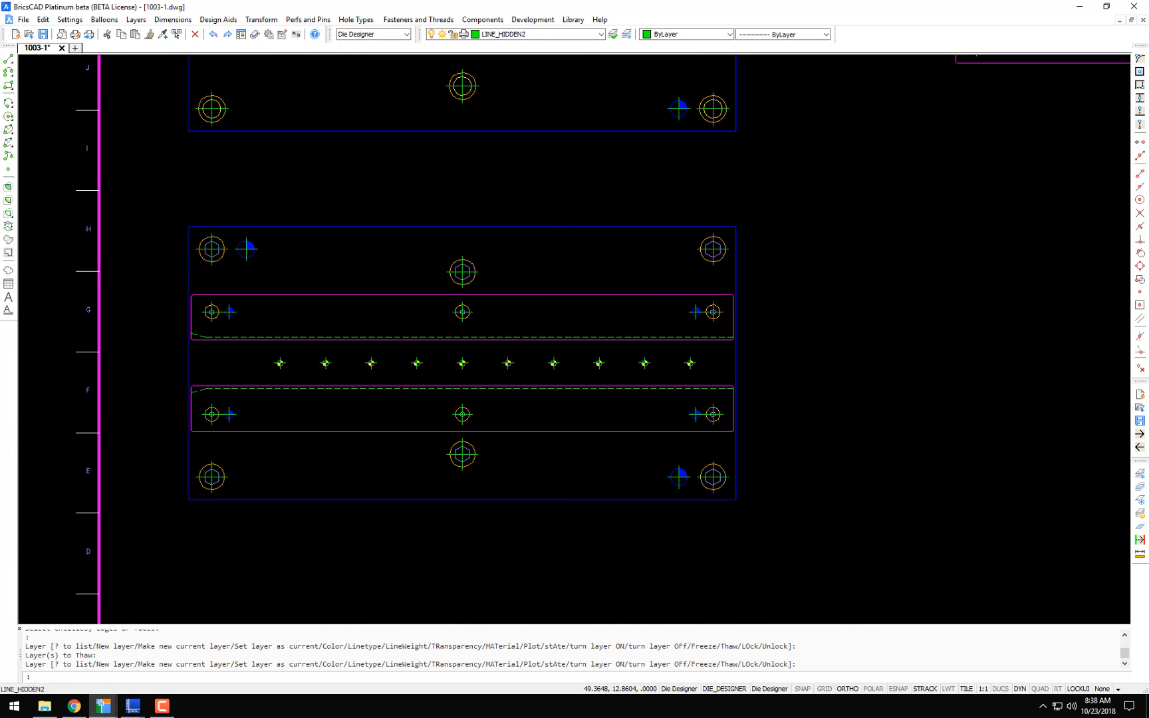
pyautogui.moveTo(422, 215)
pyautogui.mouseDown(button='middle')
pyautogui.moveTo(379, 220)
pyautogui.moveTo(1100, 226)
pyautogui.mouseUp(button='middle')
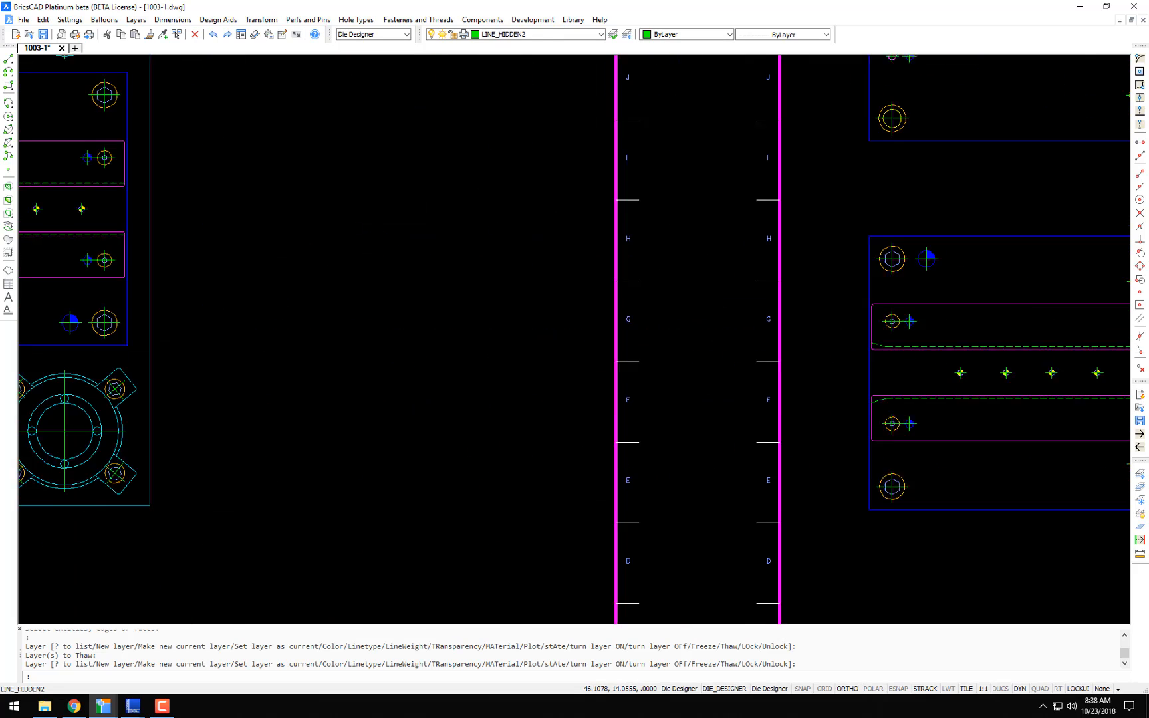
pyautogui.scroll(-3, 780, 230)
pyautogui.scroll(1, 115, 248)
pyautogui.scroll(-1, 203, 257)
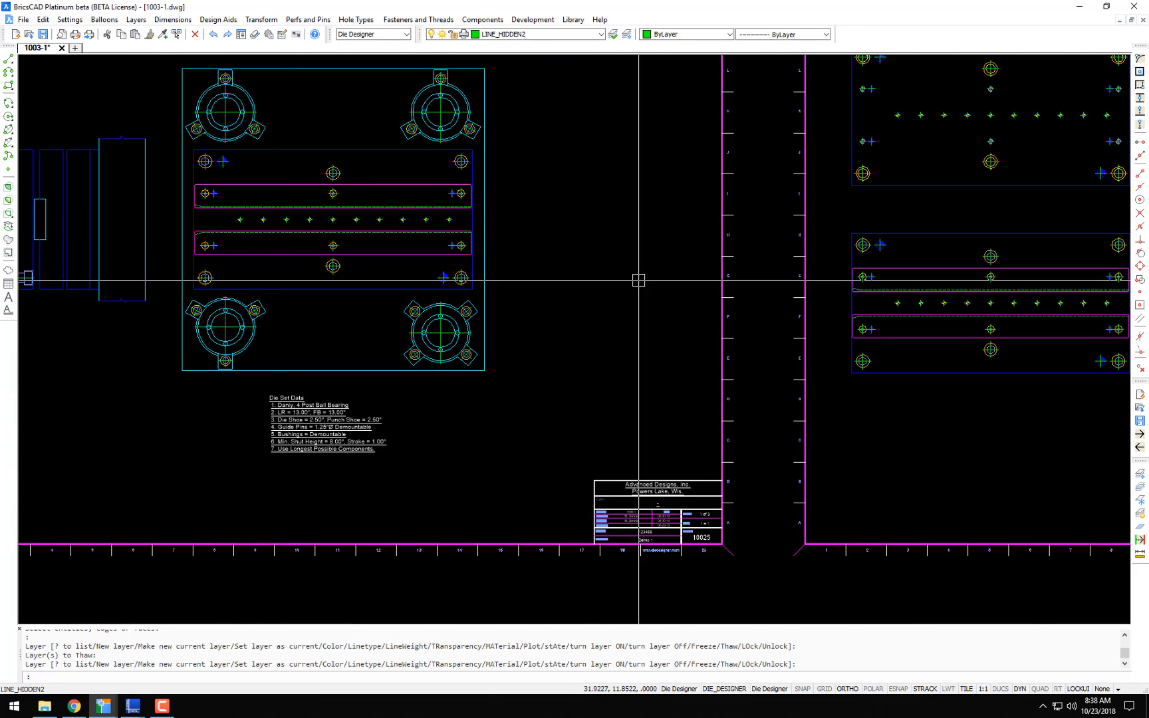
# - Transform the six large socket head screws in the second sheet's lower-left plate view to clearance holes
pyautogui.scroll(-1, 163, 258)
pyautogui.scroll(5, 128, 270)
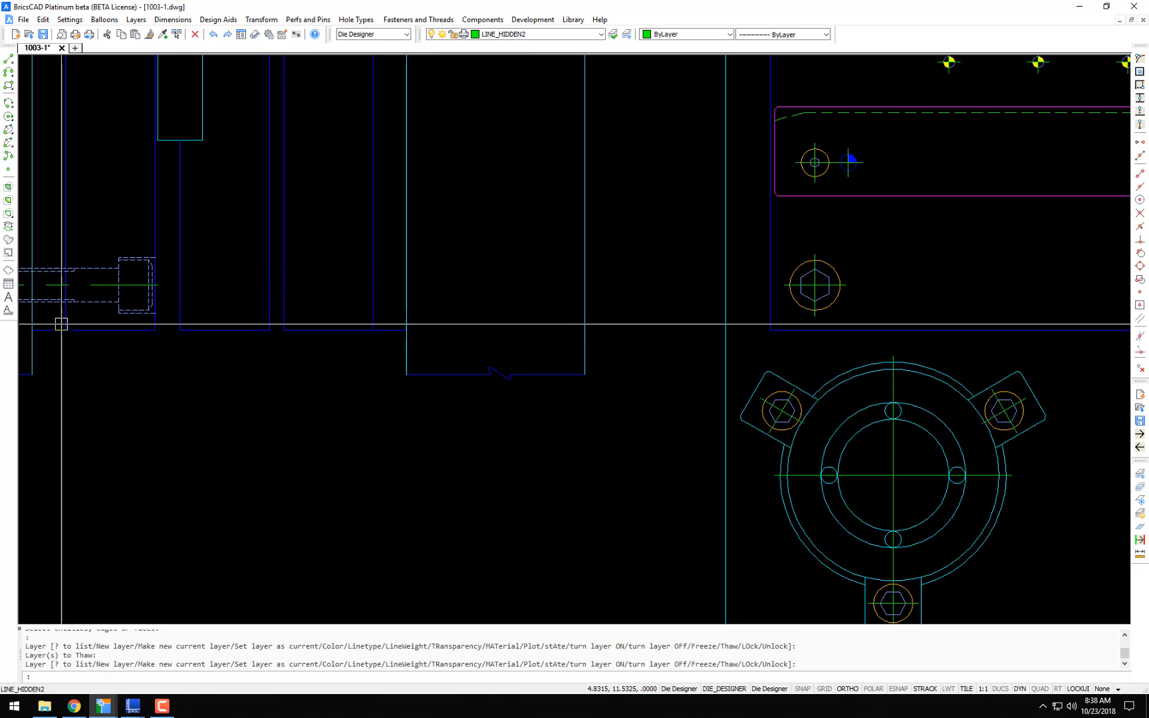
pyautogui.scroll(-6, 259, 280)
pyautogui.scroll(4, 710, 287)
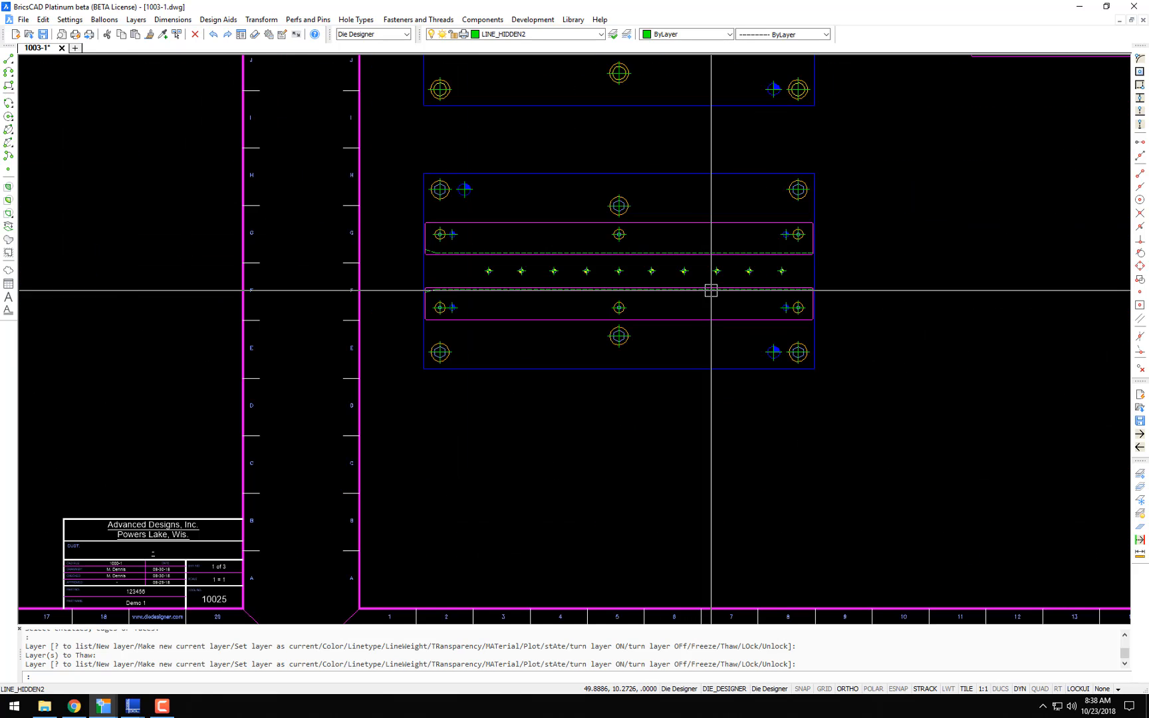
pyautogui.moveTo(744, 266)
pyautogui.mouseDown(button='middle')
pyautogui.moveTo(813, 303)
pyautogui.moveTo(764, 318)
pyautogui.mouseUp(button='middle')
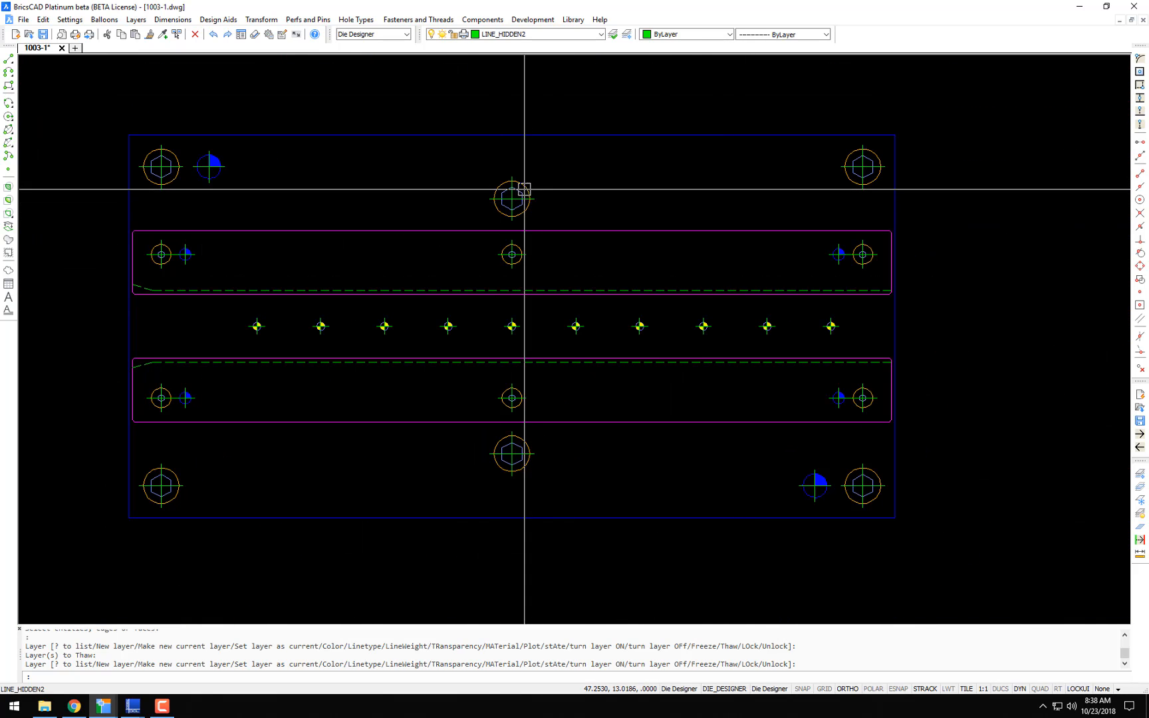
pyautogui.click(259, 20)
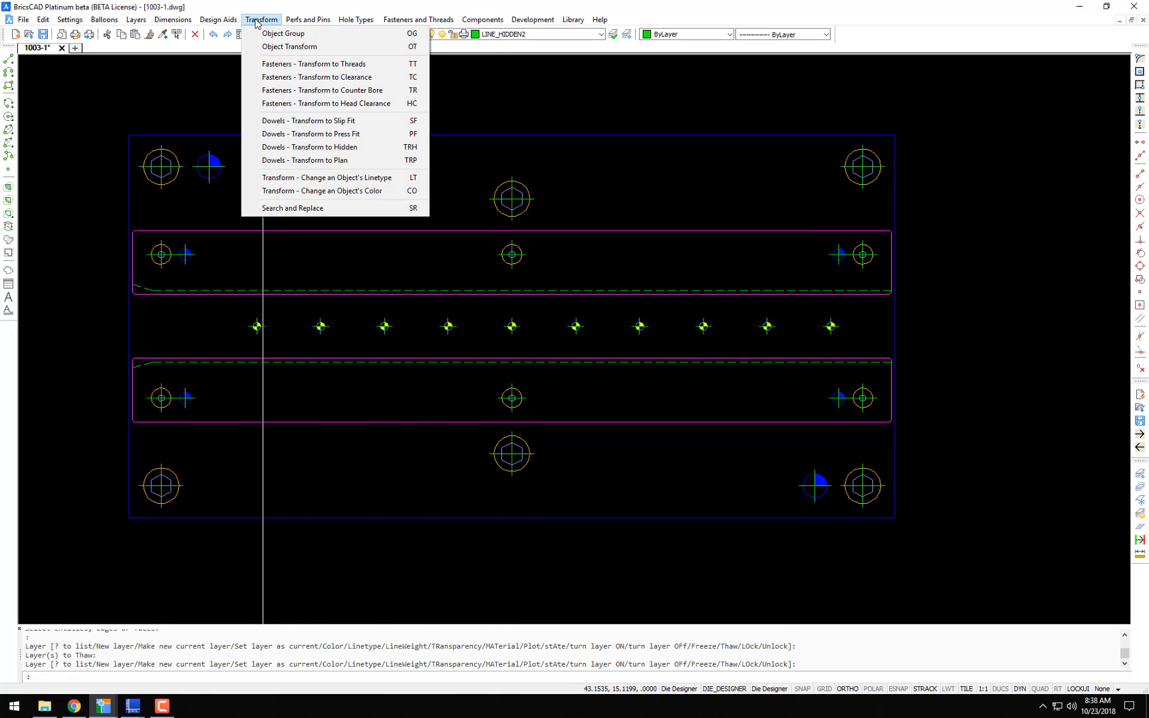
pyautogui.click(293, 79)
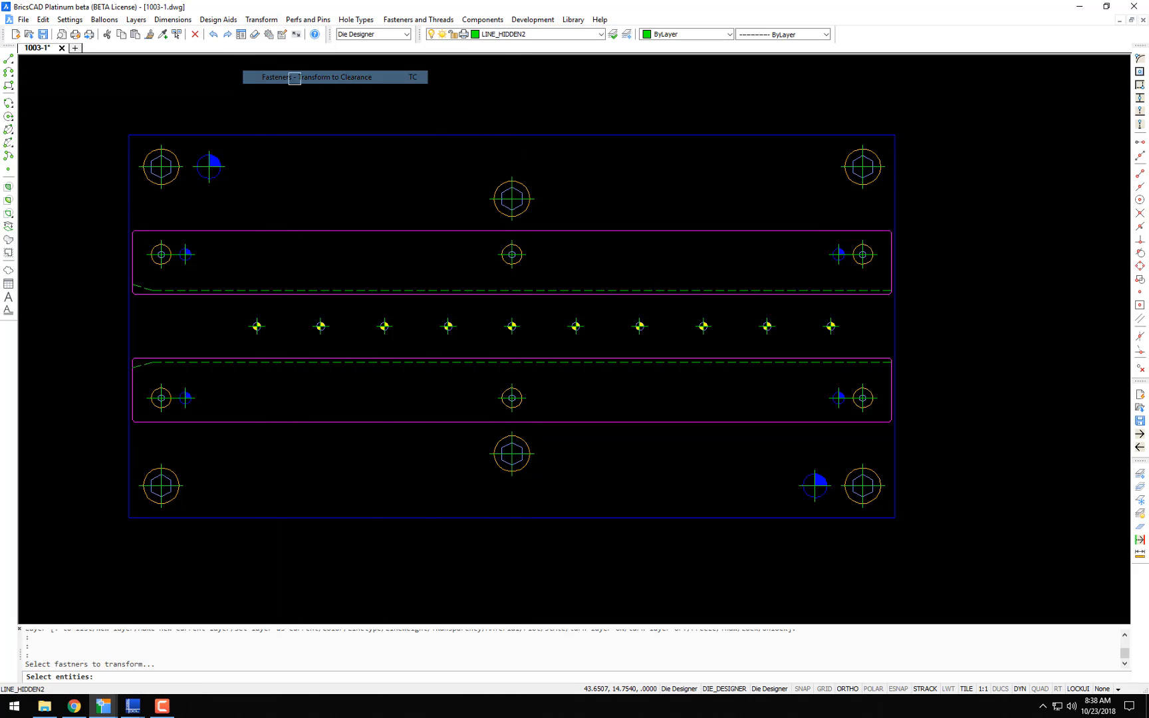
pyautogui.click(959, 138)
pyautogui.click(160, 188)
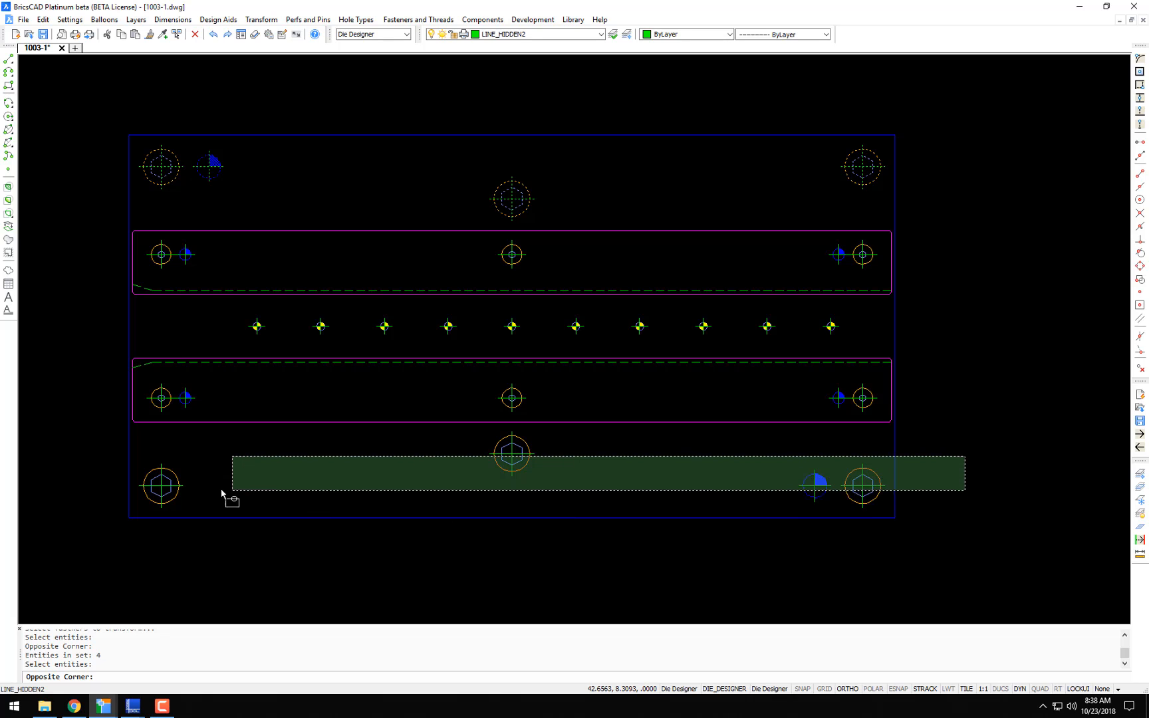
pyautogui.click(160, 512)
pyautogui.press('Return')
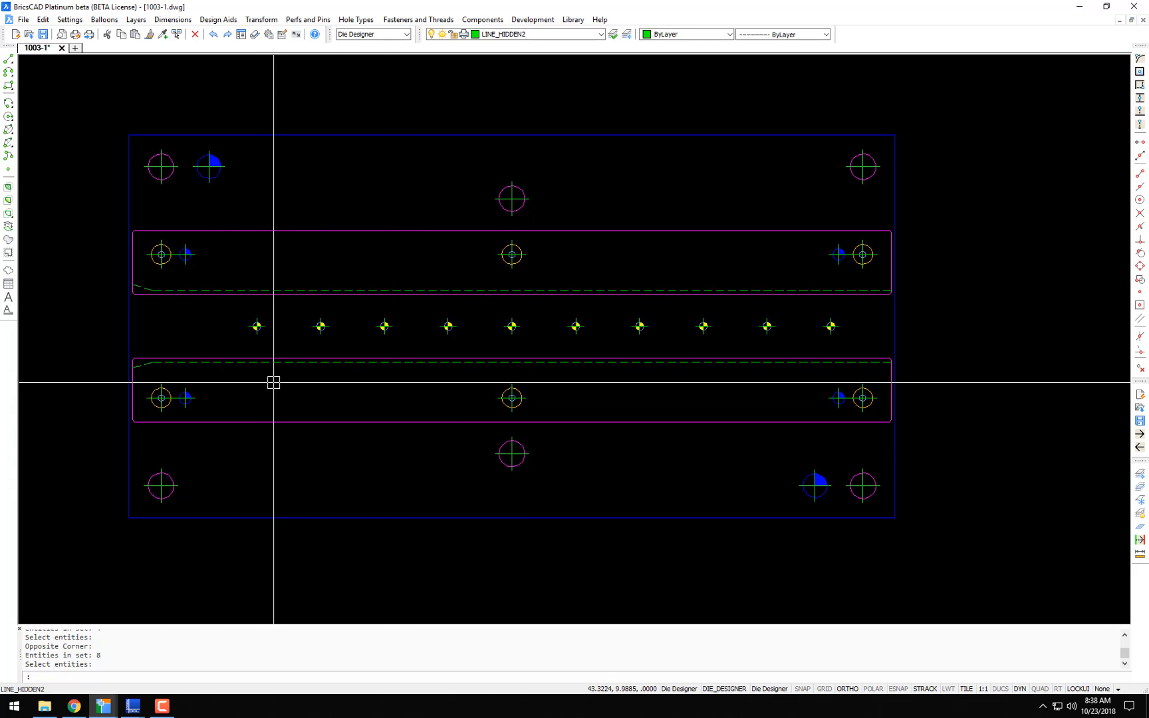
# - Erase the six low head screws inside the magenta plates of the lower-left plate view
pyautogui.write('e')
pyautogui.press('Return')
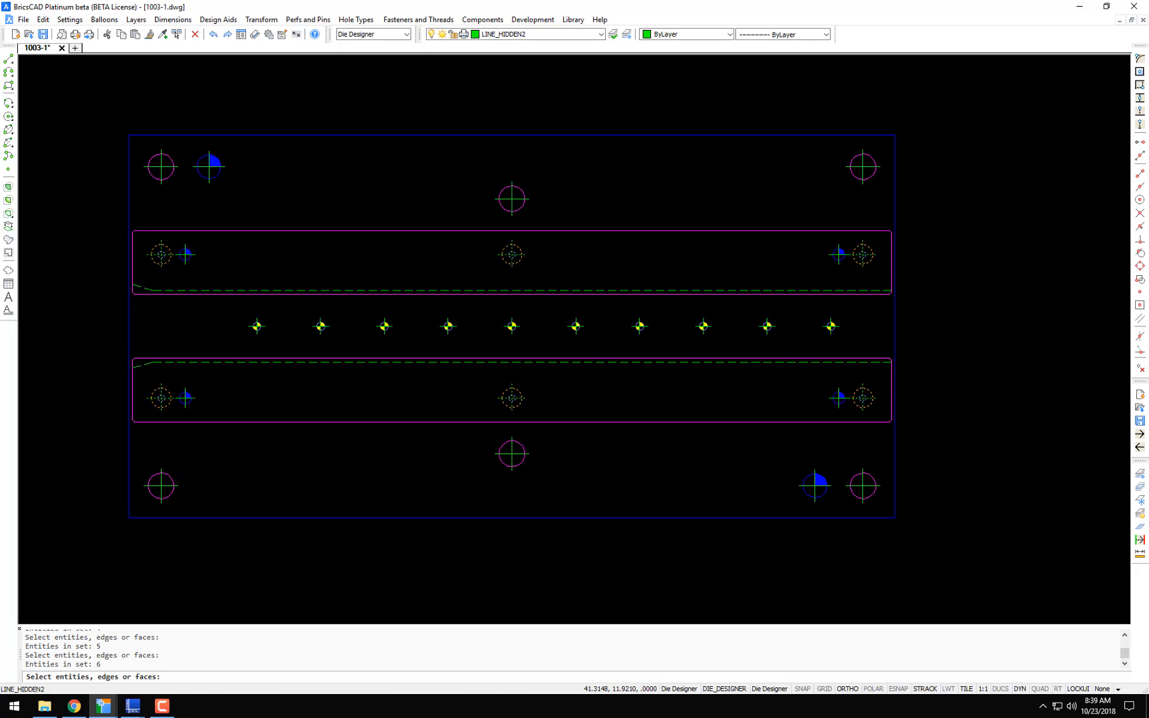
pyautogui.press('Return')
# - Isolate the magenta plate and hidden line layers, erase both magenta plates with their hidden lines from the lower-left view, and thaw all layers
pyautogui.press('F4')
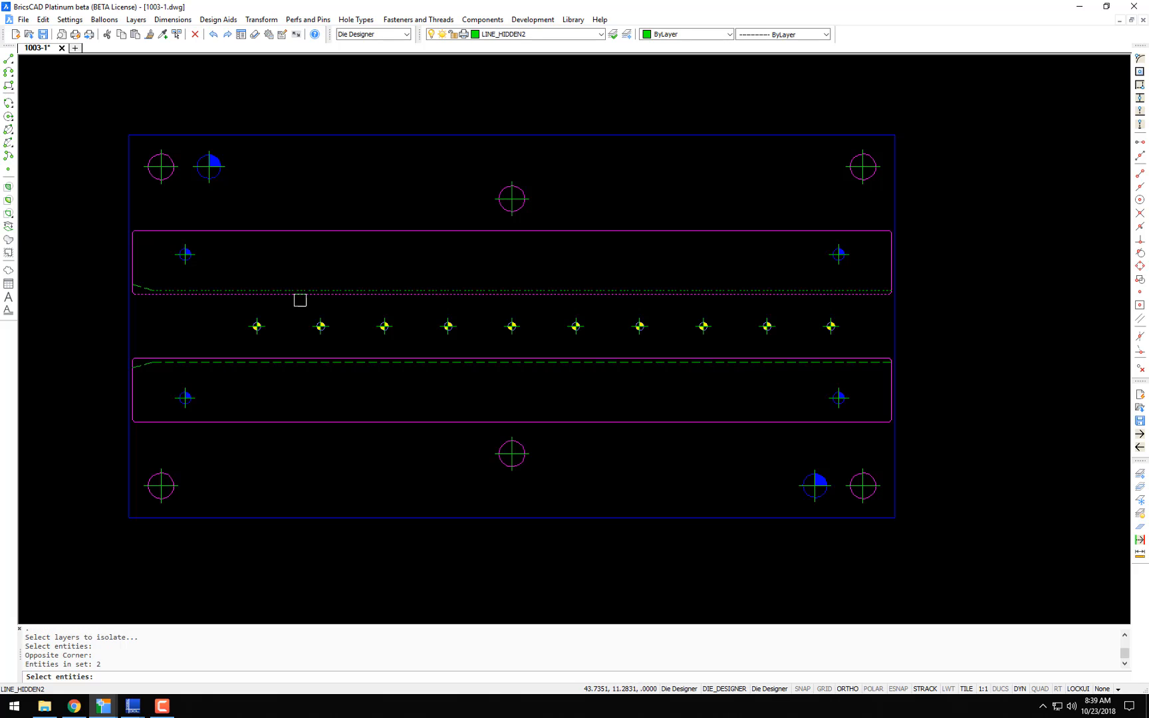
pyautogui.press('Return')
pyautogui.write('e')
pyautogui.press('Return')
pyautogui.click(105, 468)
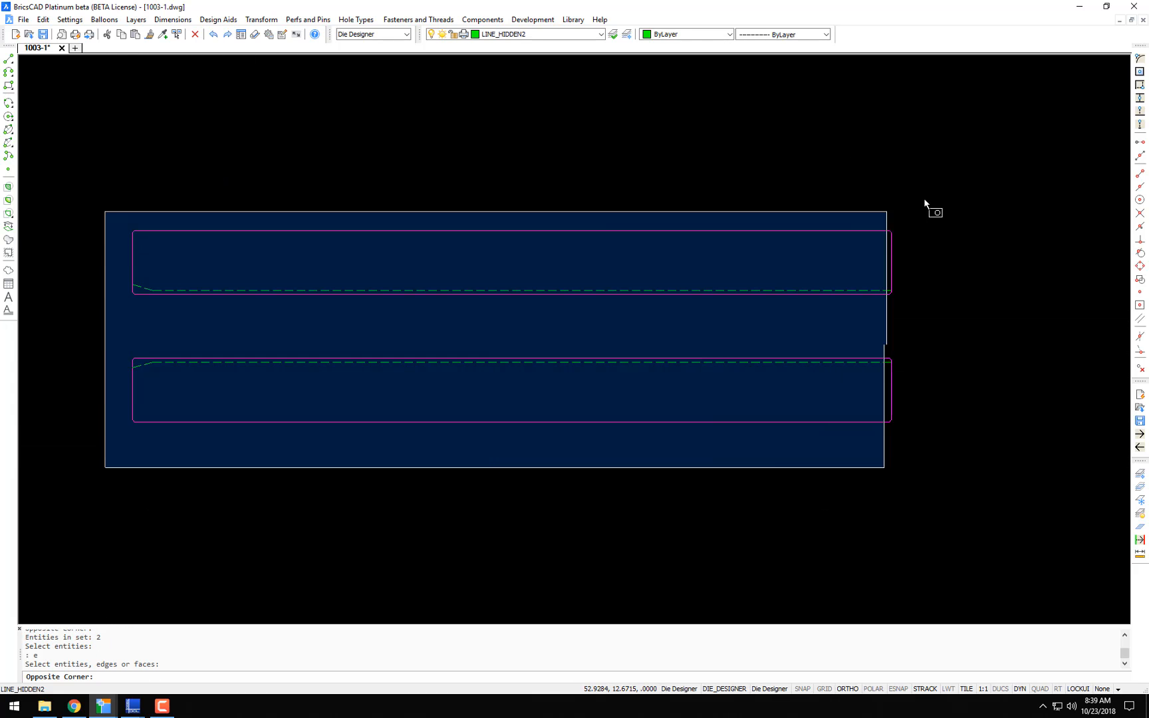
pyautogui.click(925, 200)
pyautogui.press('Return')
pyautogui.press('F5')
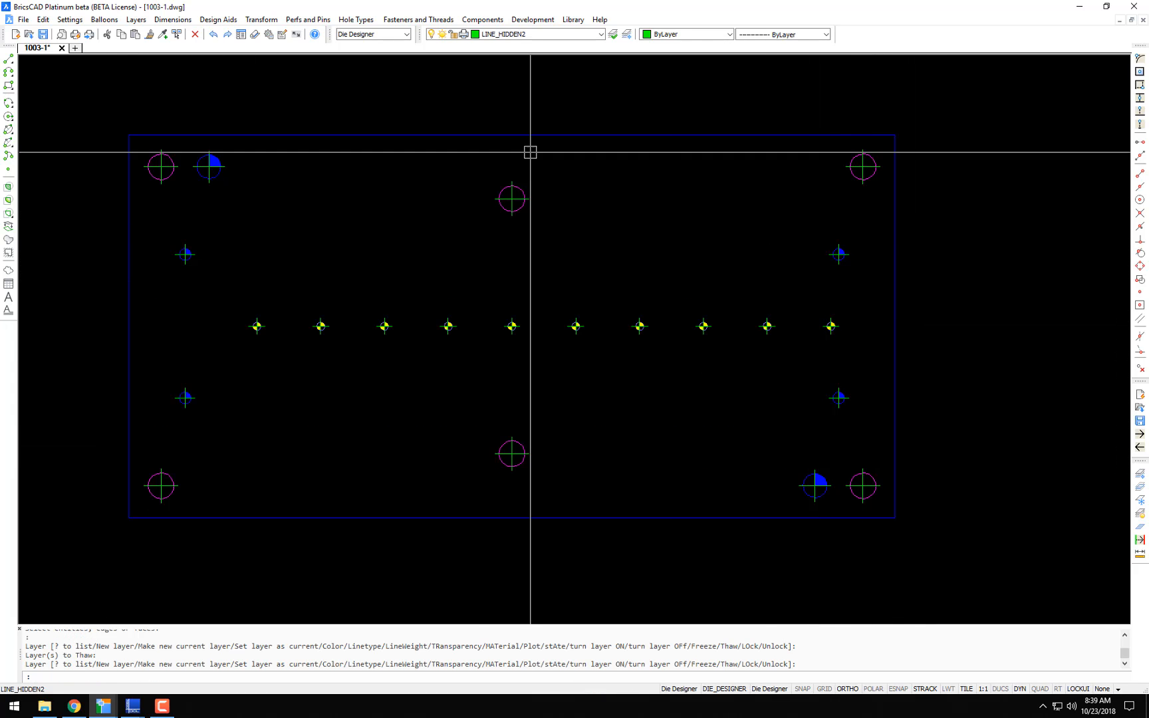
# - Apply Object Transform to the four small dowels and the ten central pins of the lower-left plate view
pyautogui.click(261, 19)
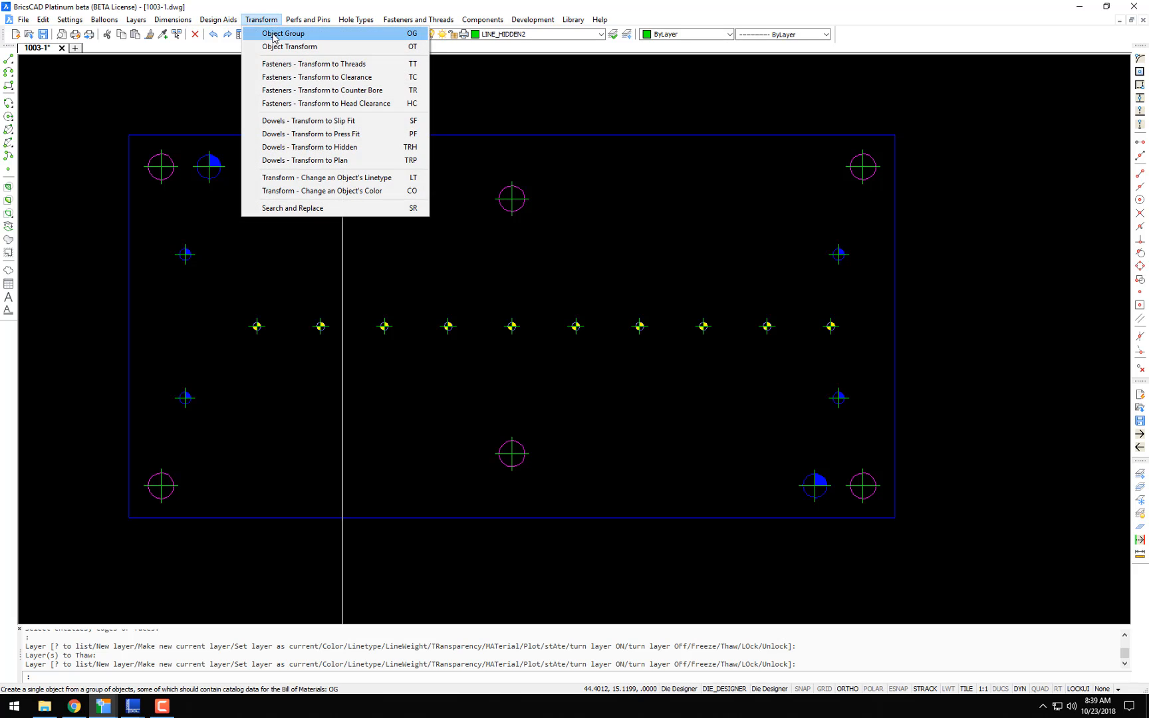
pyautogui.click(278, 48)
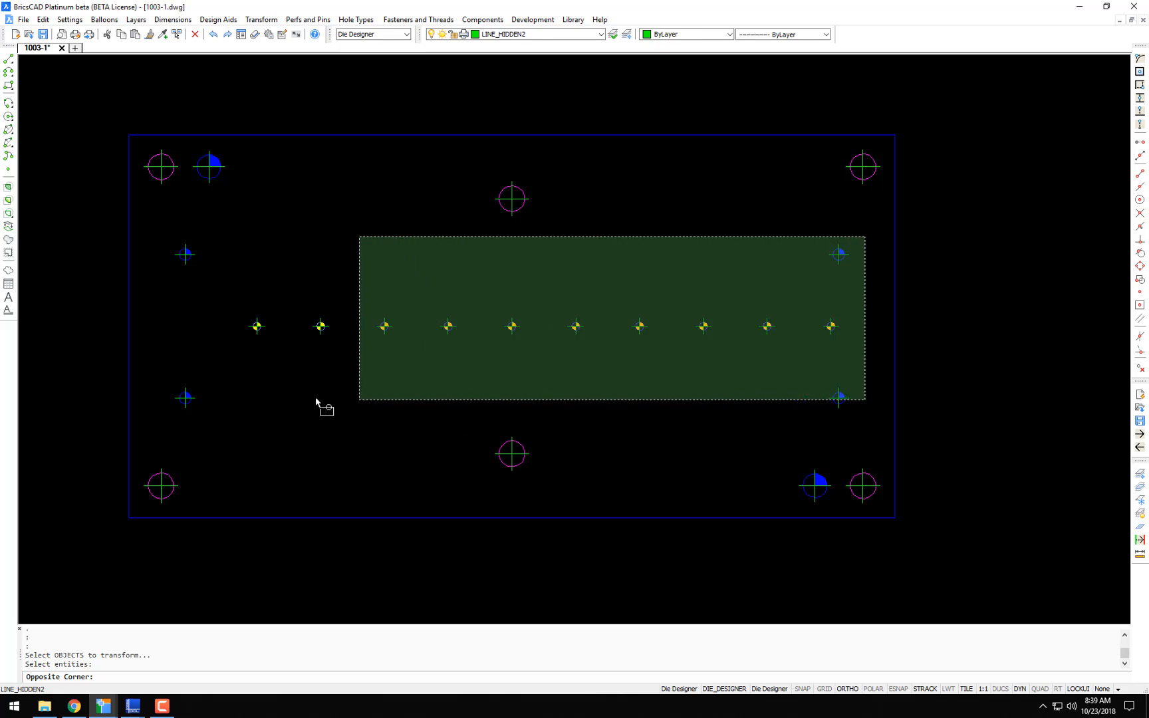
pyautogui.click(162, 409)
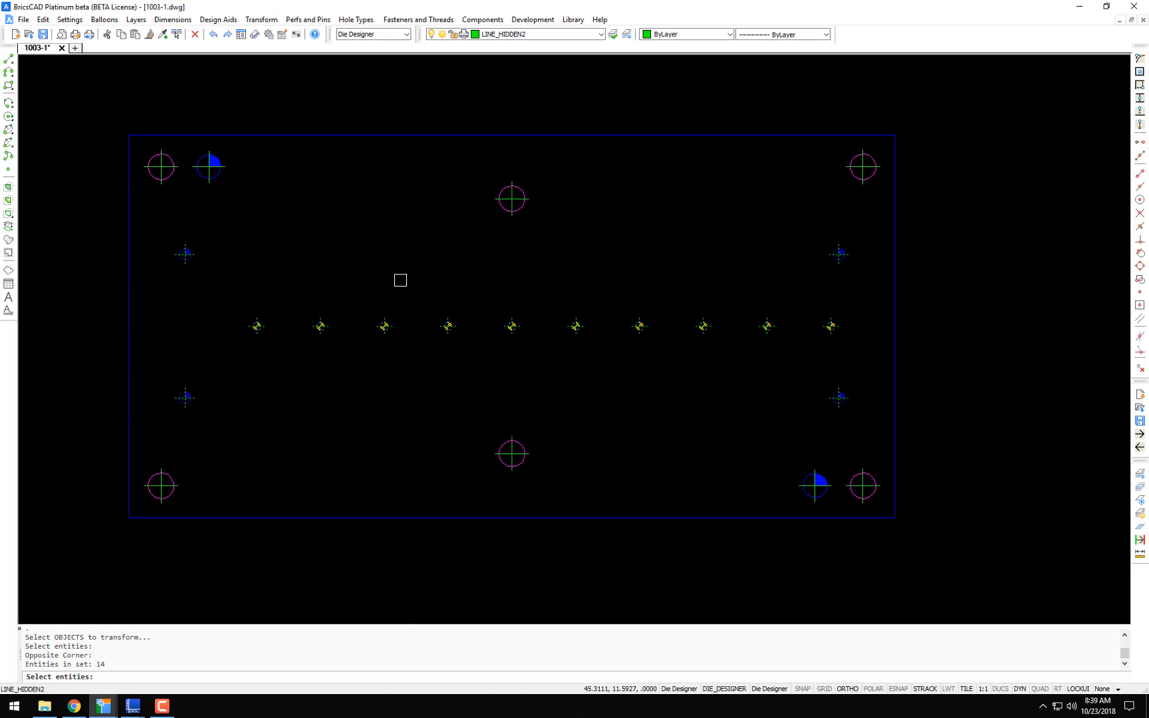
pyautogui.press('Return')
# - Transform the six low head screws in the two separated magenta plates on the second sheet to counter bores
pyautogui.scroll(-5, 405, 282)
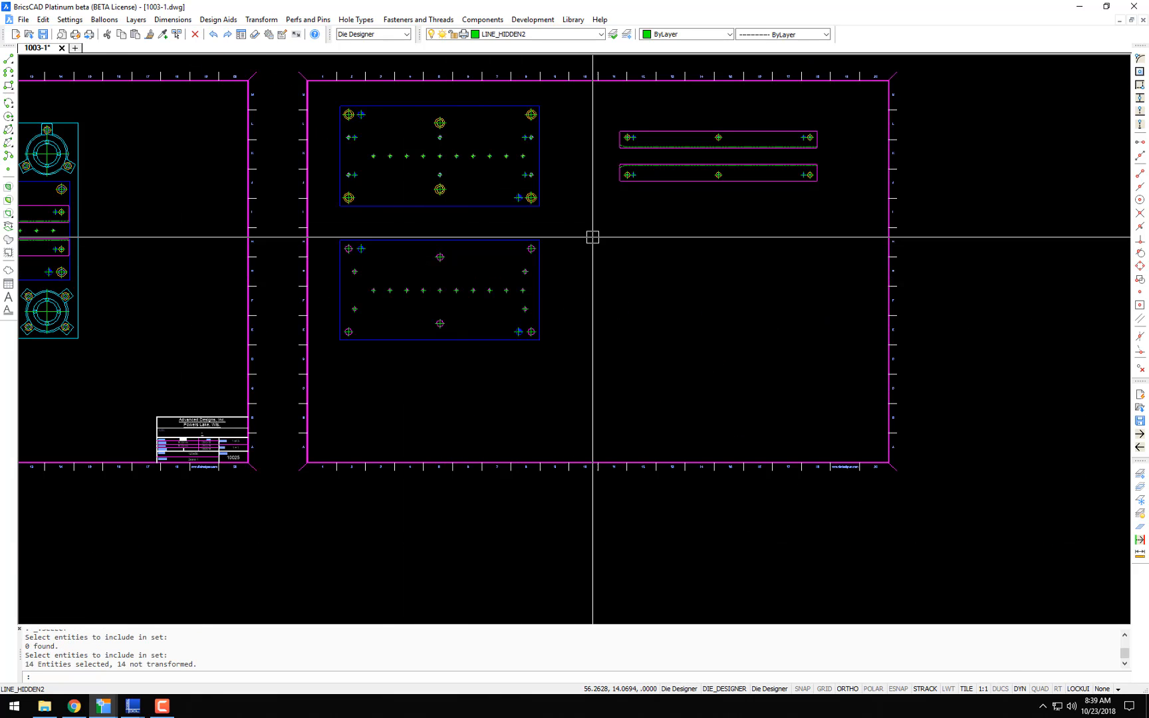
pyautogui.moveTo(593, 236)
pyautogui.mouseDown(button='middle')
pyautogui.moveTo(423, 318)
pyautogui.moveTo(430, 283)
pyautogui.mouseUp(button='middle')
pyautogui.scroll(6, 430, 283)
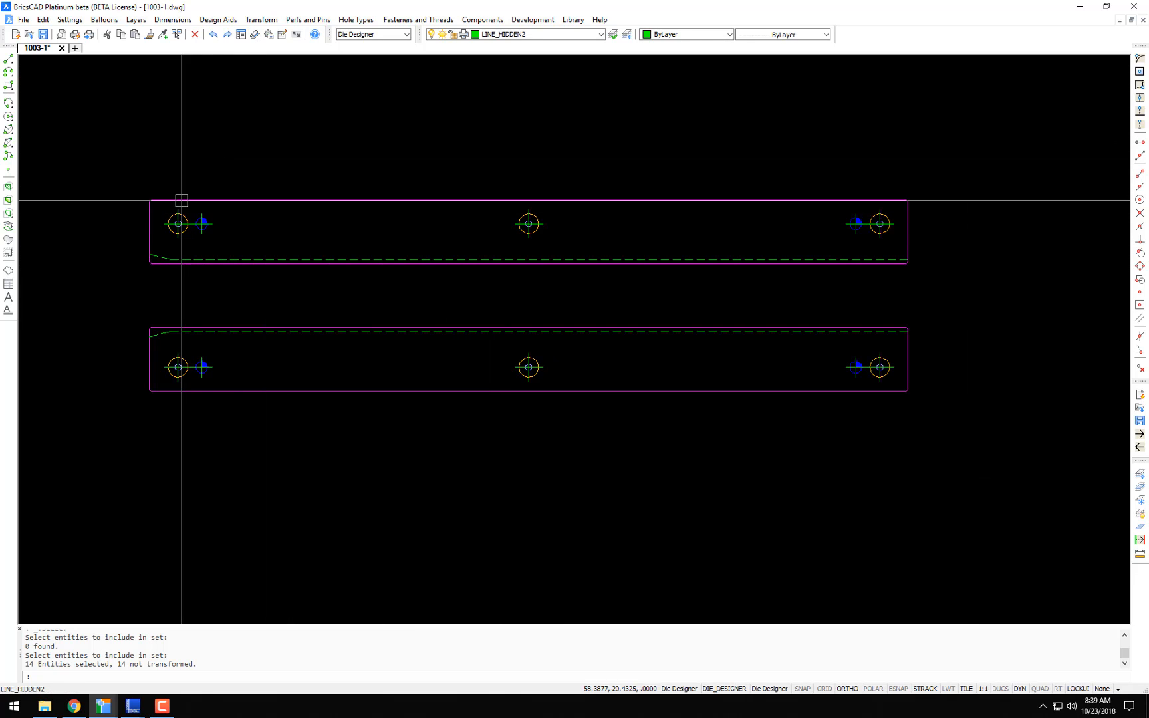
pyautogui.click(262, 21)
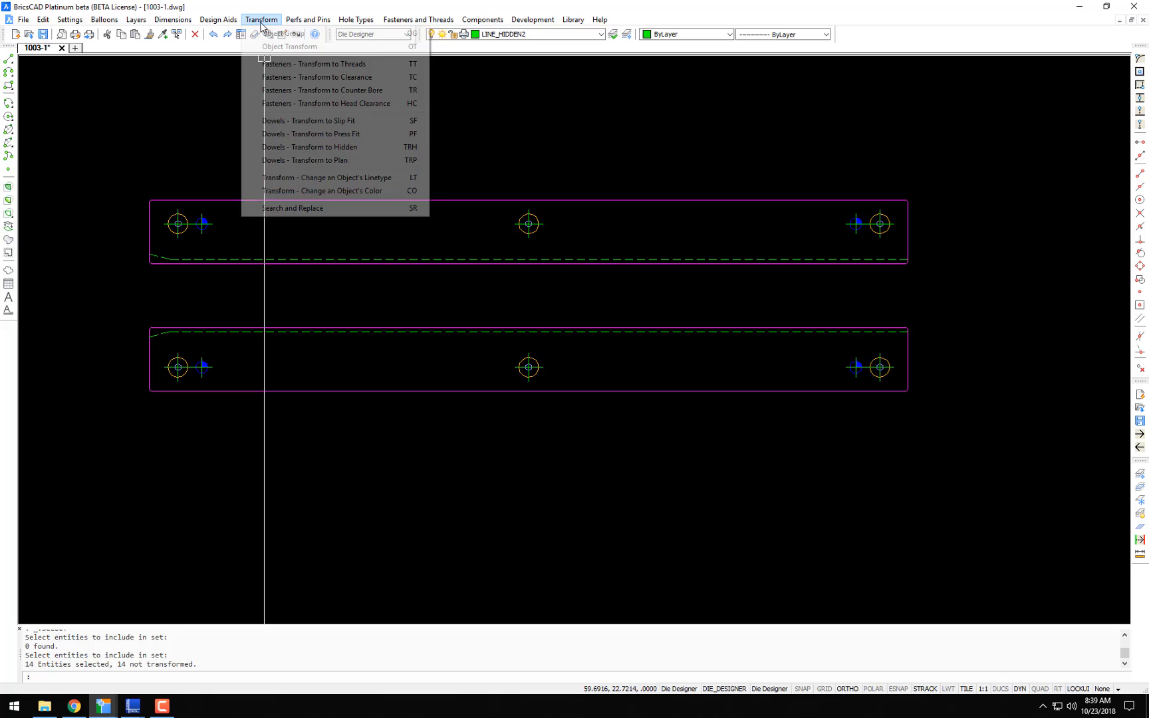
pyautogui.click(290, 91)
pyautogui.click(994, 149)
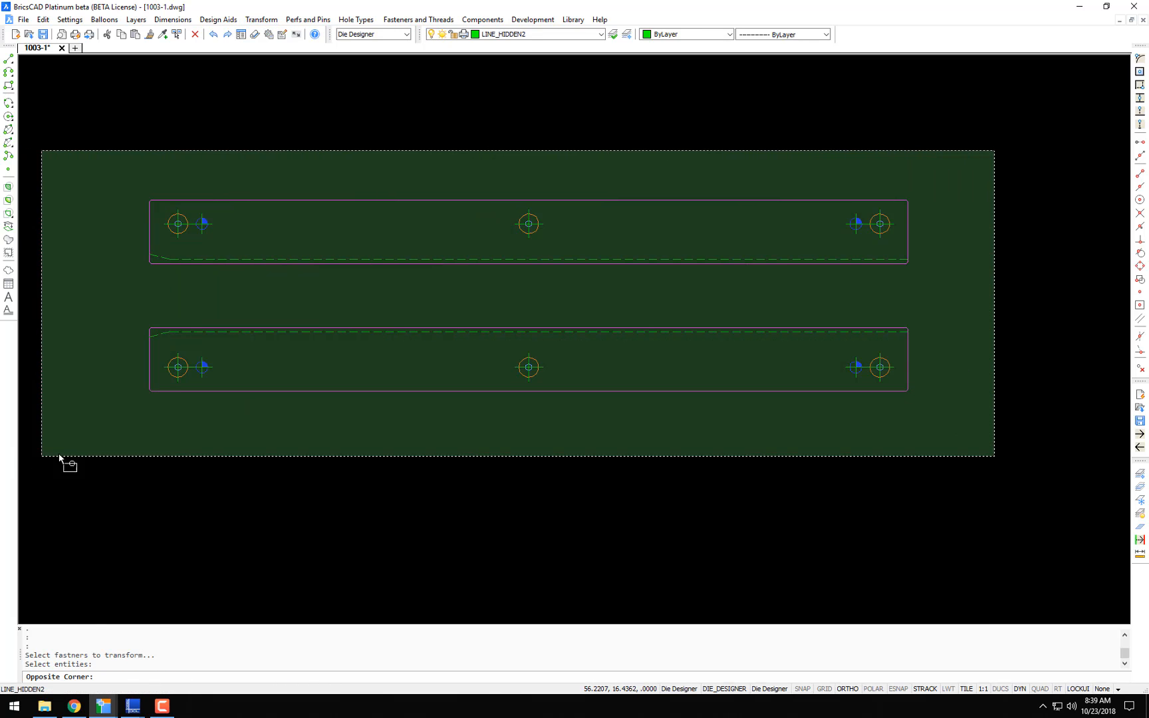
pyautogui.click(84, 476)
# - Transform the six large socket head screws of the blue plate in the die set view above the second sheet to threads
pyautogui.scroll(-4, 332, 399)
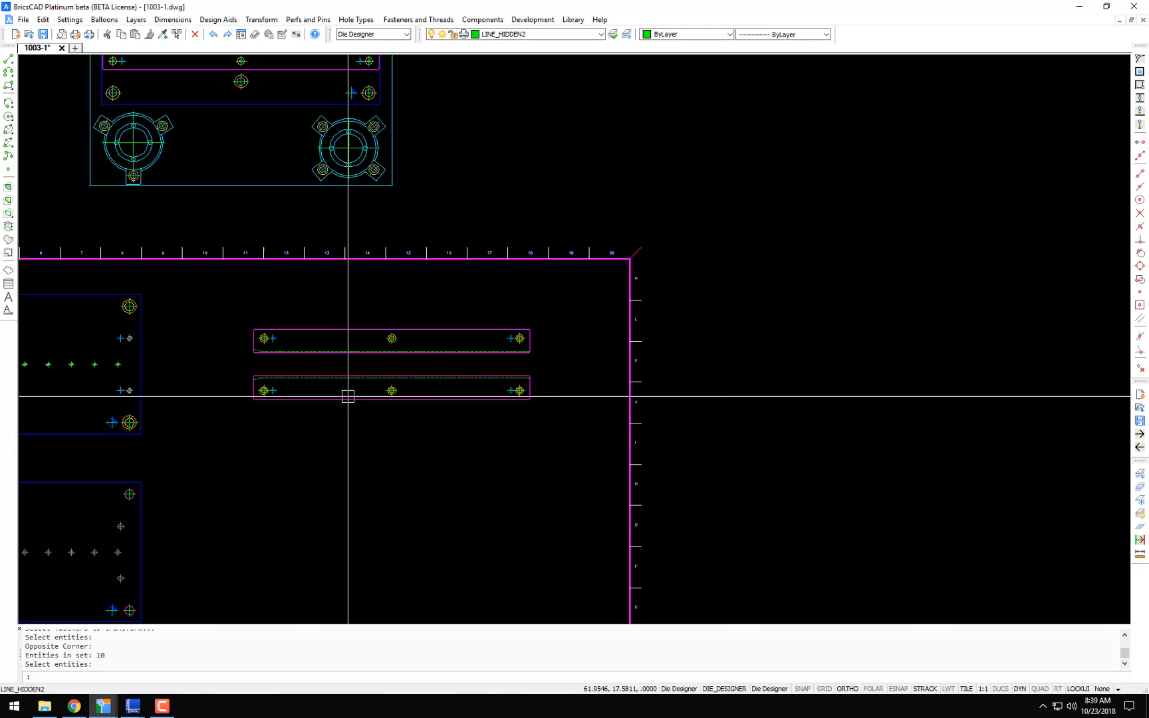
pyautogui.moveTo(392, 285)
pyautogui.mouseDown(button='middle')
pyautogui.moveTo(533, 421)
pyautogui.moveTo(589, 540)
pyautogui.mouseUp(button='middle')
pyautogui.scroll(2, 405, 285)
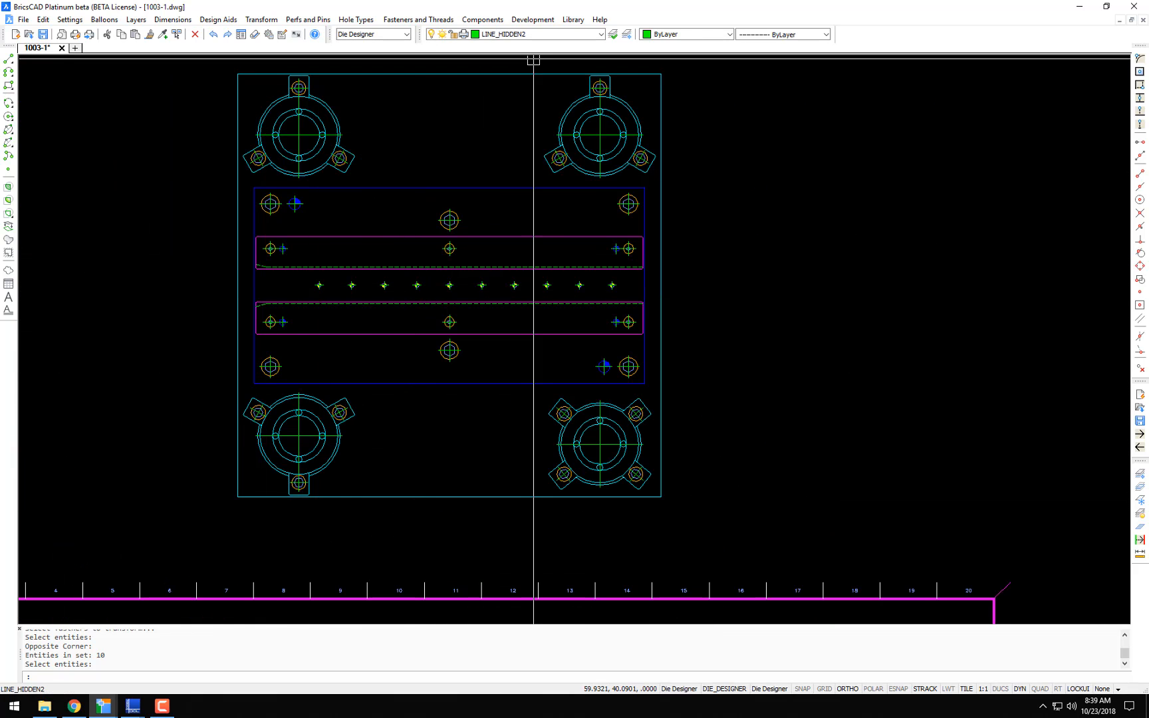
pyautogui.click(263, 19)
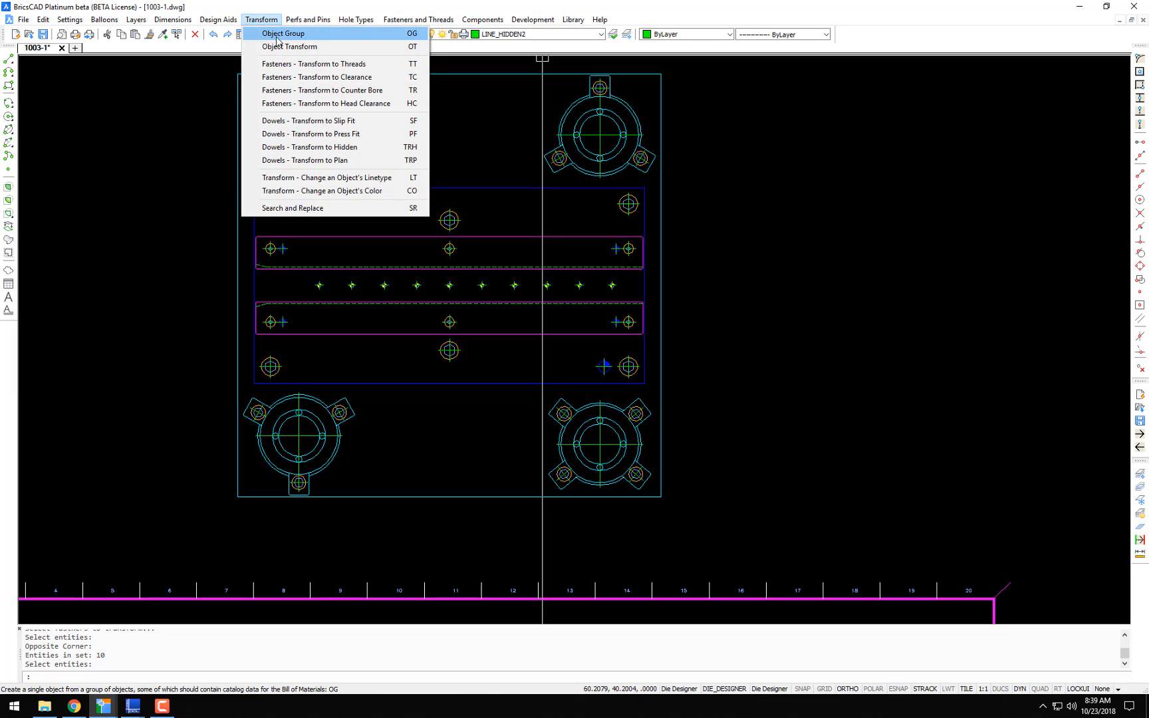
pyautogui.click(289, 65)
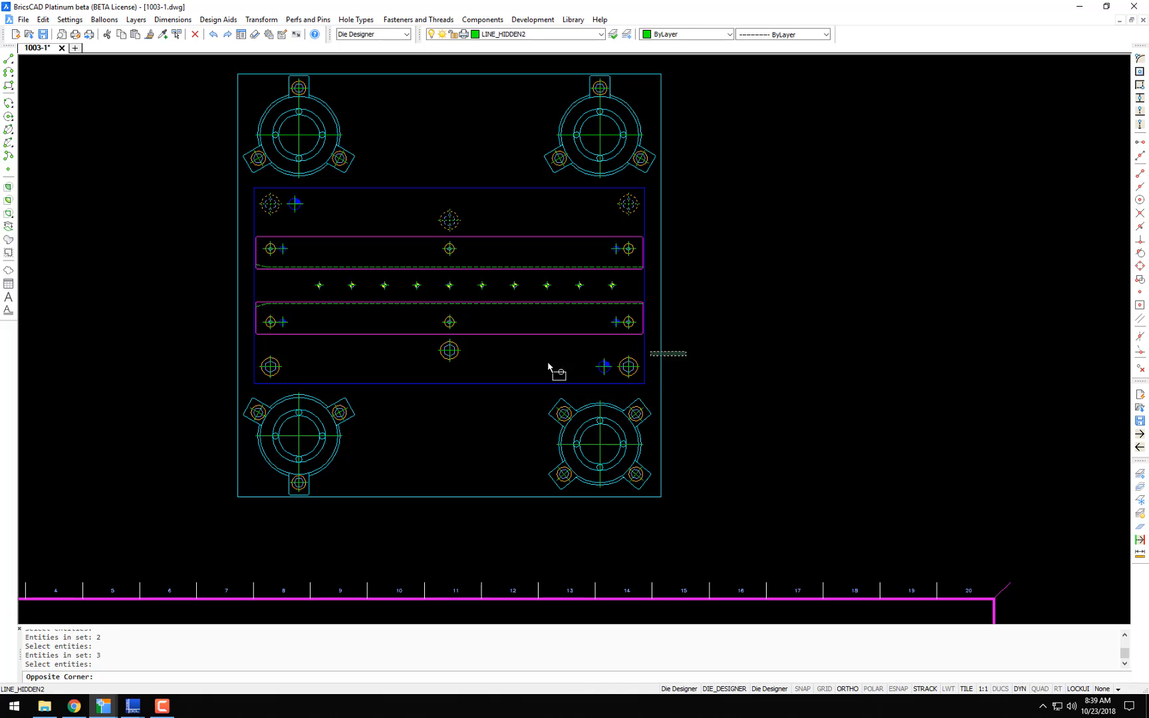
pyautogui.click(246, 380)
# - Erase the six low head screws and both magenta plates with their hidden lines from the die set view, isolating their layers and thawing all
pyautogui.scroll(4, 270, 326)
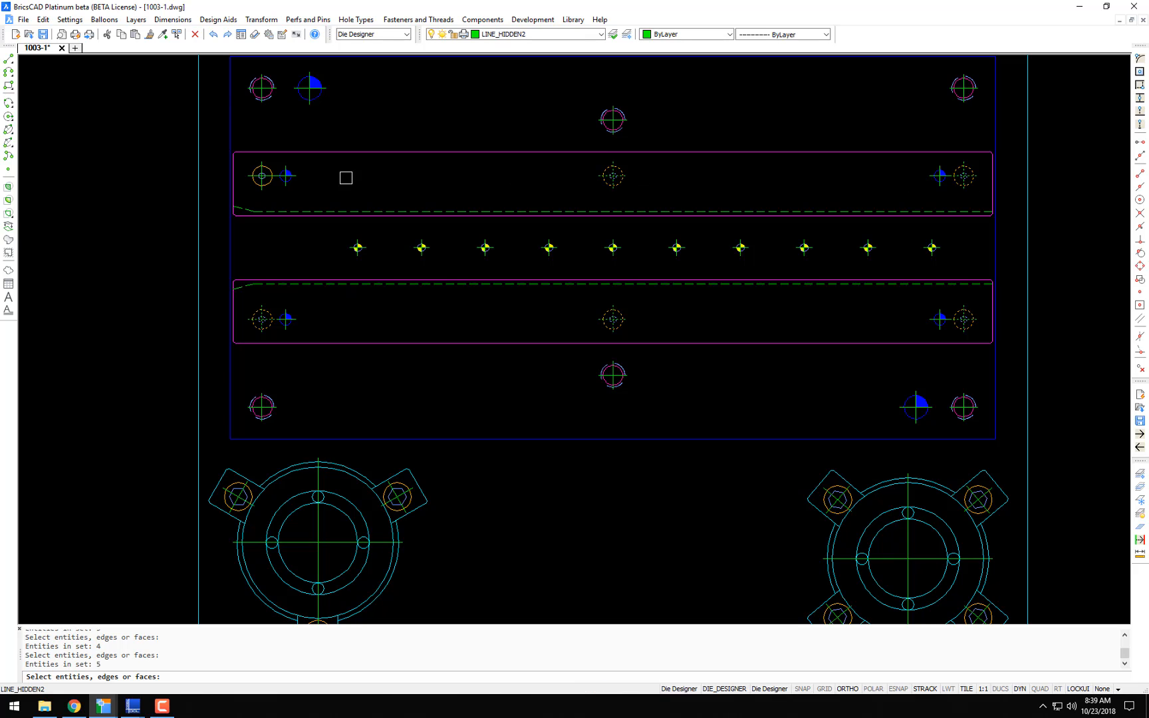
pyautogui.press('Return')
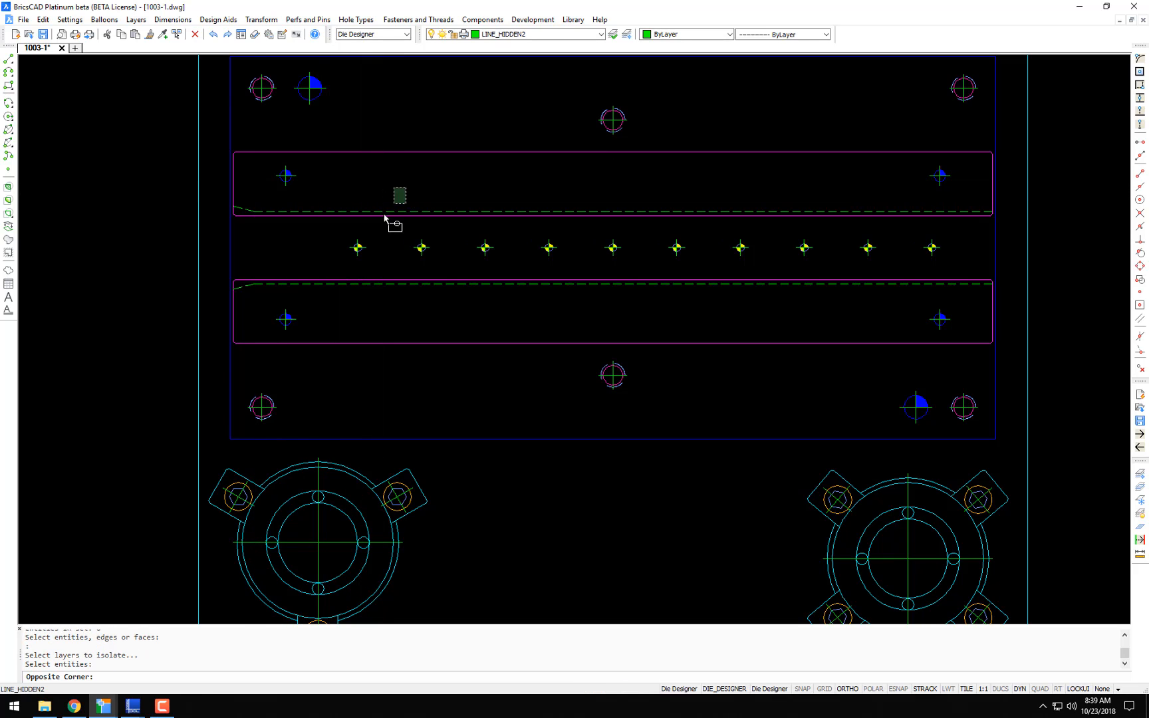
pyautogui.click(385, 217)
pyautogui.press('Return')
pyautogui.click(157, 395)
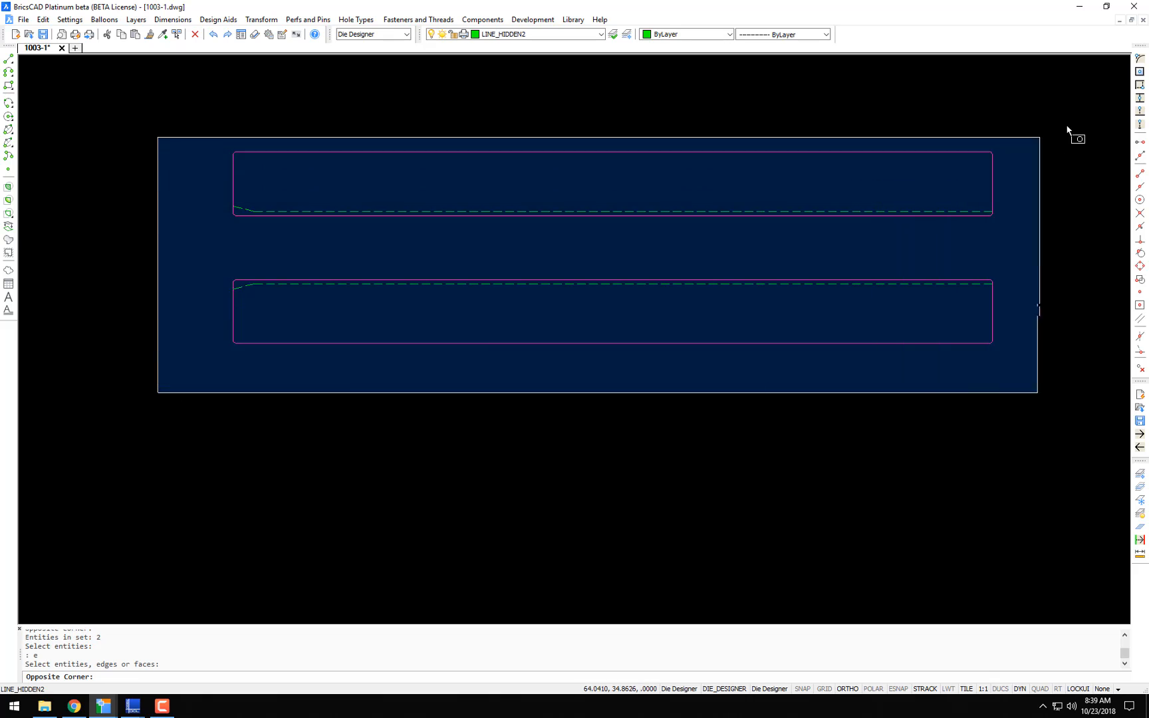
pyautogui.click(1066, 124)
pyautogui.press('Return')
pyautogui.press('F2')
# - Apply Object Transform to the four small dowels and the ten central pins in the die set view
pyautogui.scroll(-3, 554, 221)
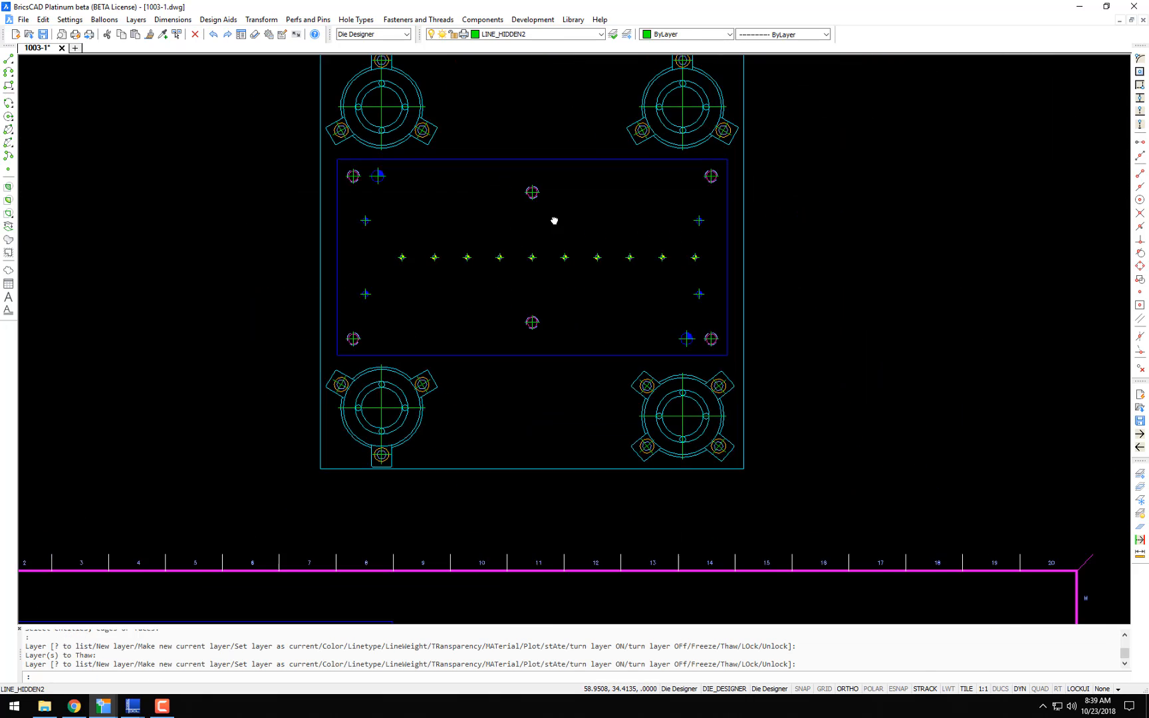
pyautogui.scroll(2, 490, 213)
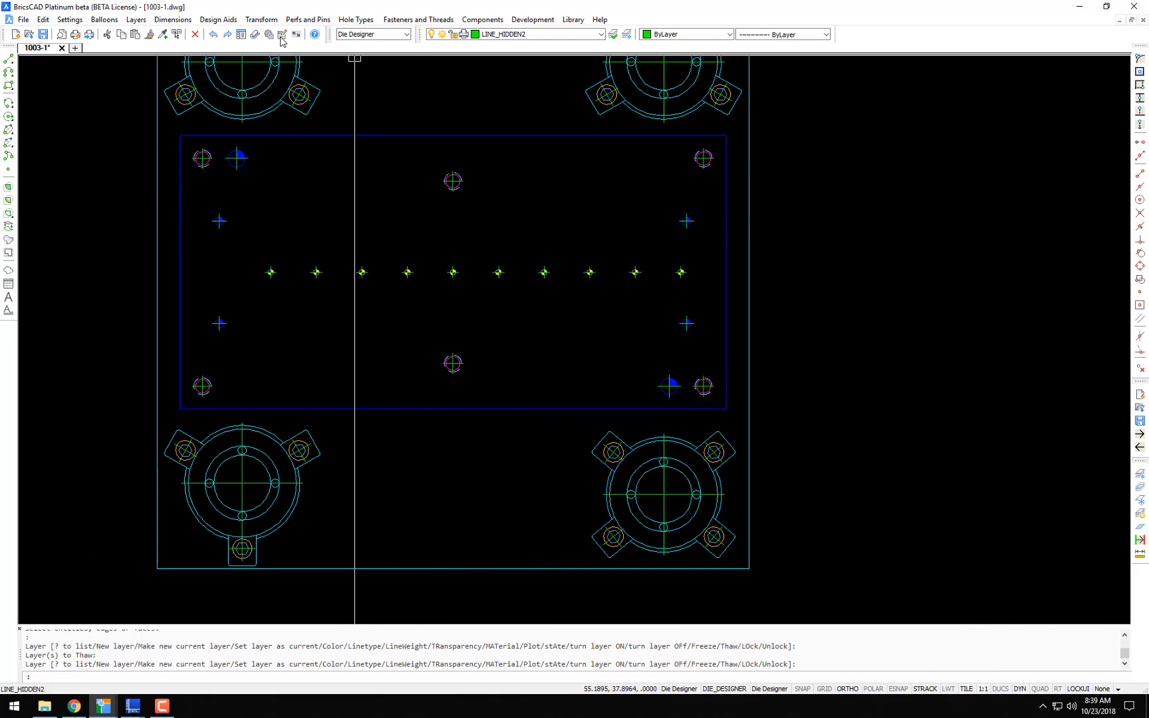
pyautogui.click(256, 20)
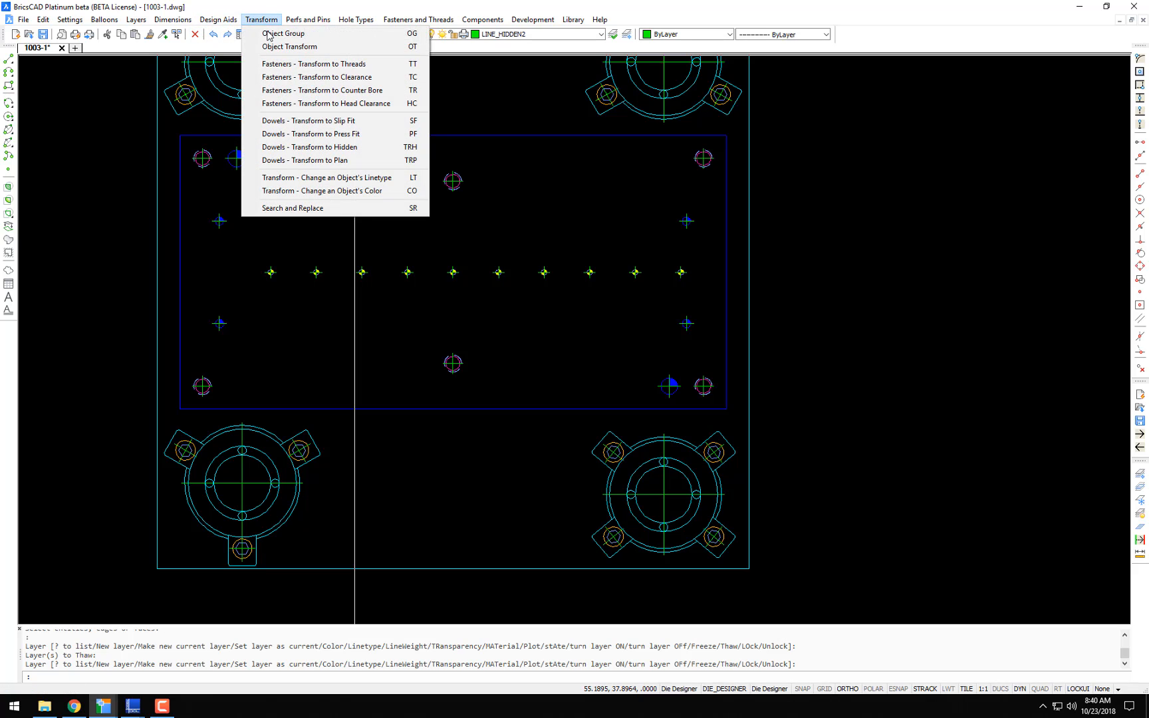
pyautogui.click(272, 46)
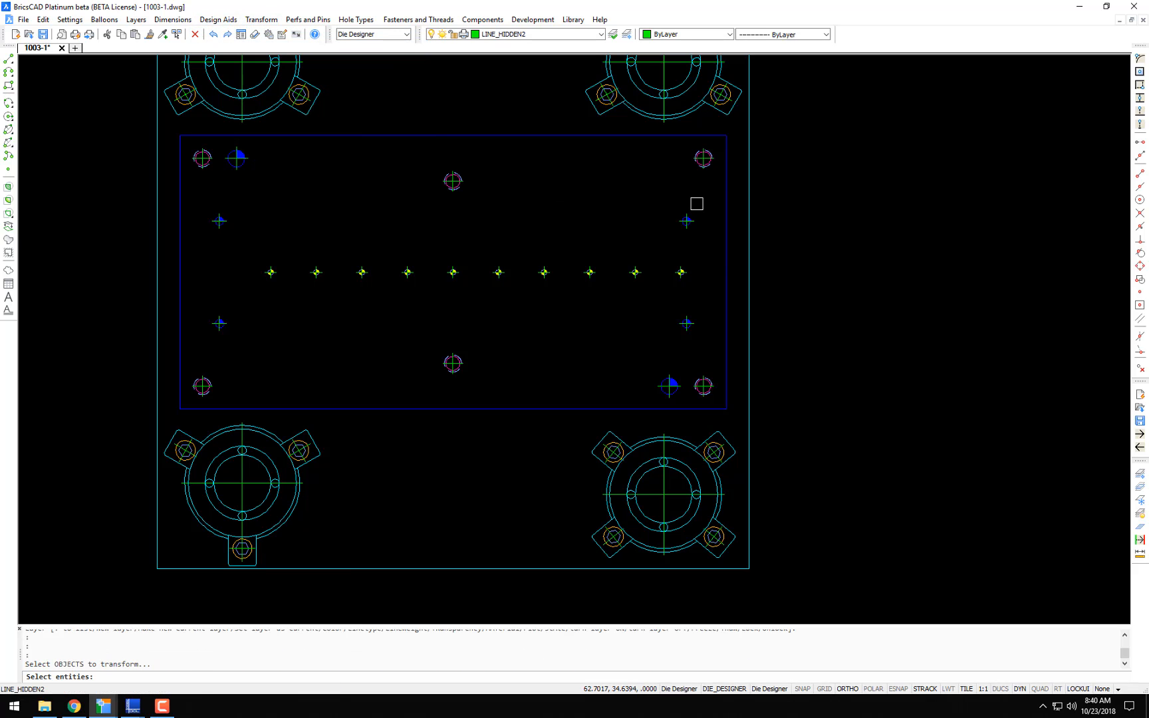
pyautogui.click(669, 331)
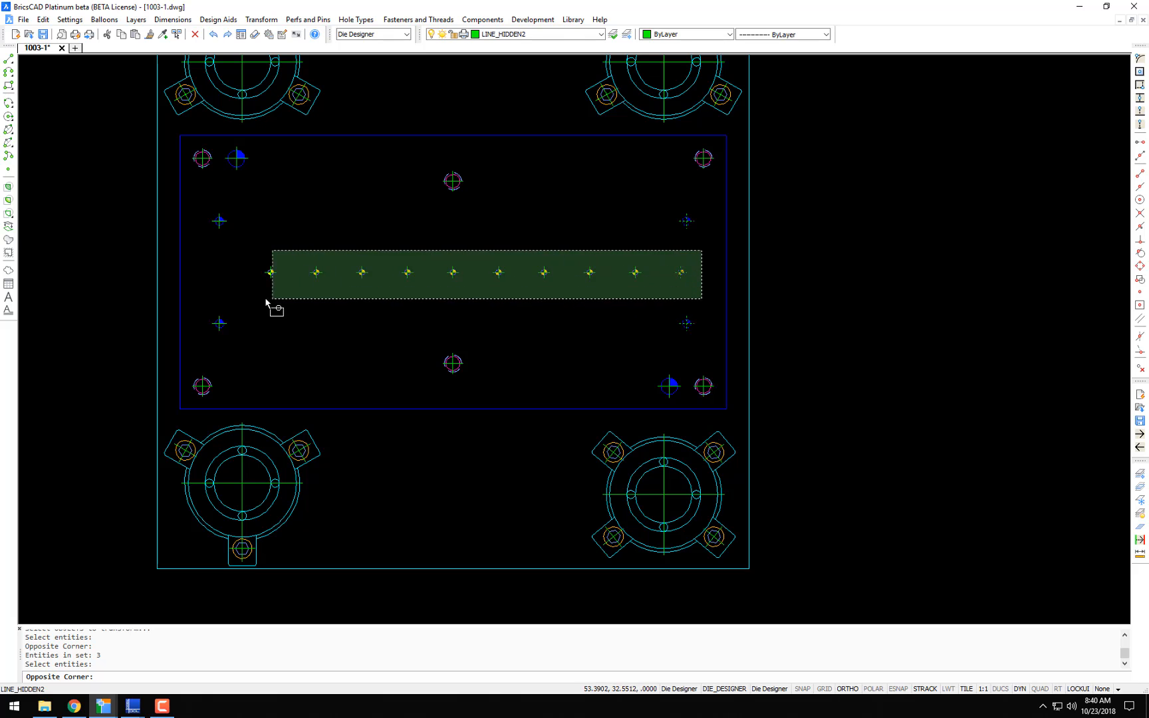
pyautogui.click(255, 318)
pyautogui.click(217, 329)
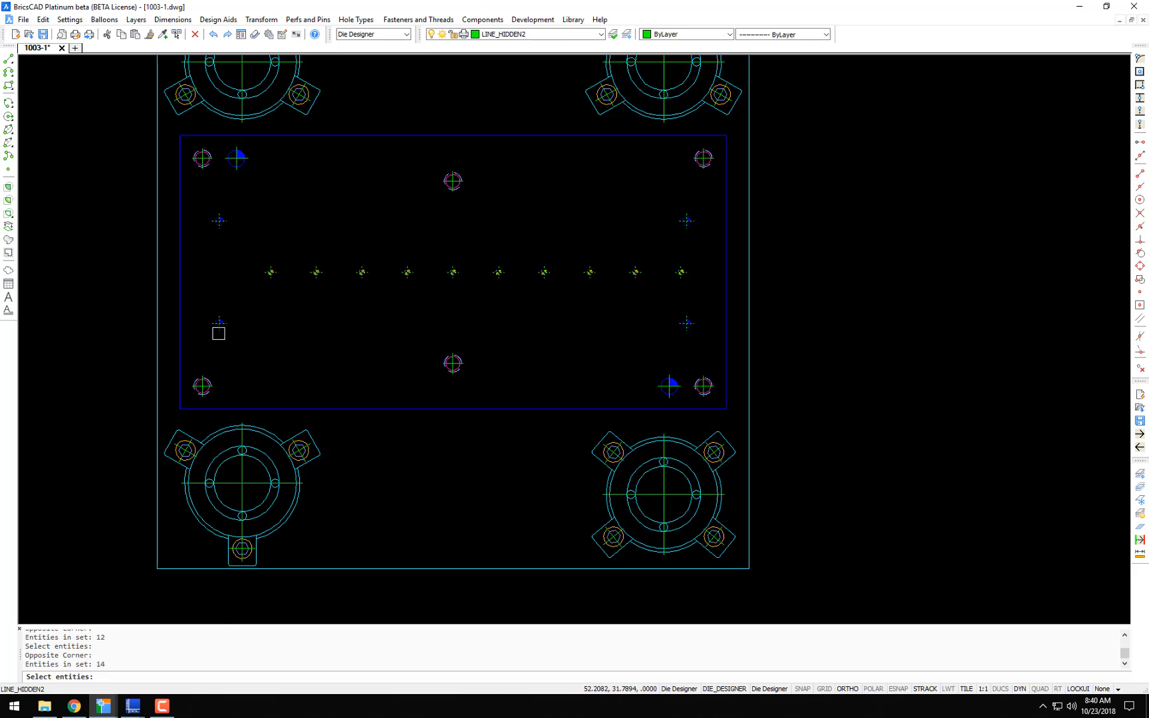
# - Make LINE_PHANTOM3 the current layer and change the four blue plate outline edges in the die set view to it
pyautogui.moveTo(367, 270)
pyautogui.mouseDown(button='middle')
pyautogui.moveTo(461, 293)
pyautogui.moveTo(419, 294)
pyautogui.mouseUp(button='middle')
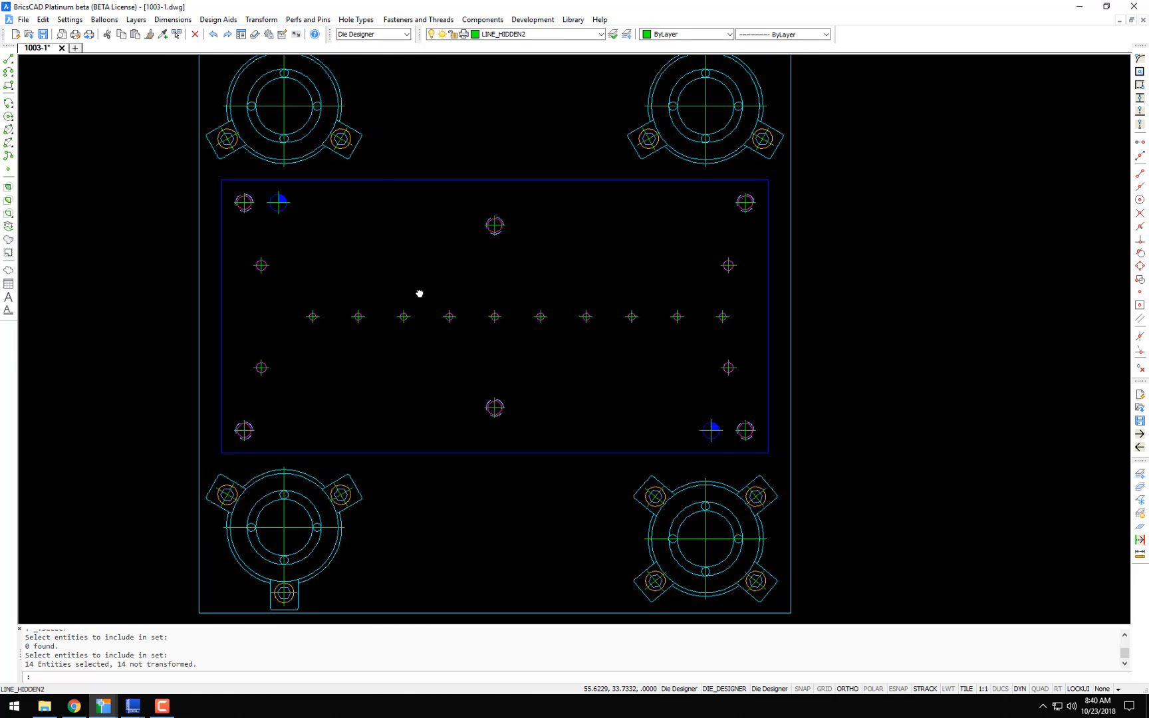
pyautogui.click(599, 35)
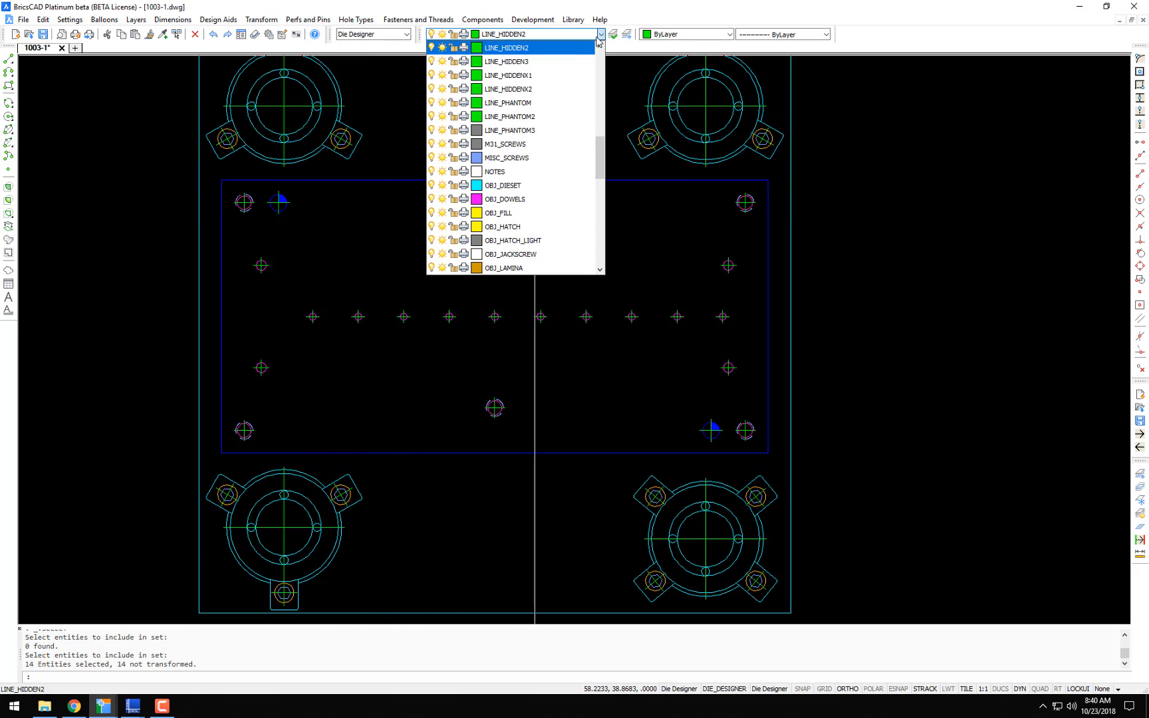
pyautogui.click(543, 131)
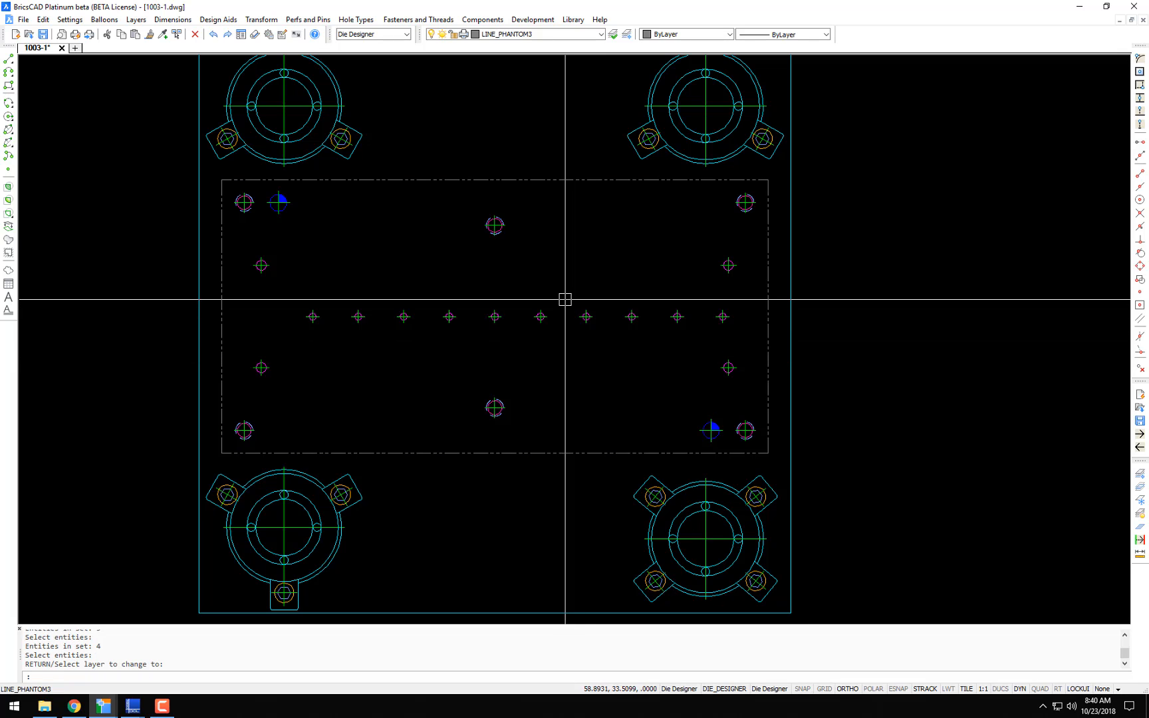
pyautogui.scroll(-3, 550, 297)
pyautogui.moveTo(550, 297); pyautogui.dragTo(512, 278, button='middle')
pyautogui.scroll(2, 499, 274)
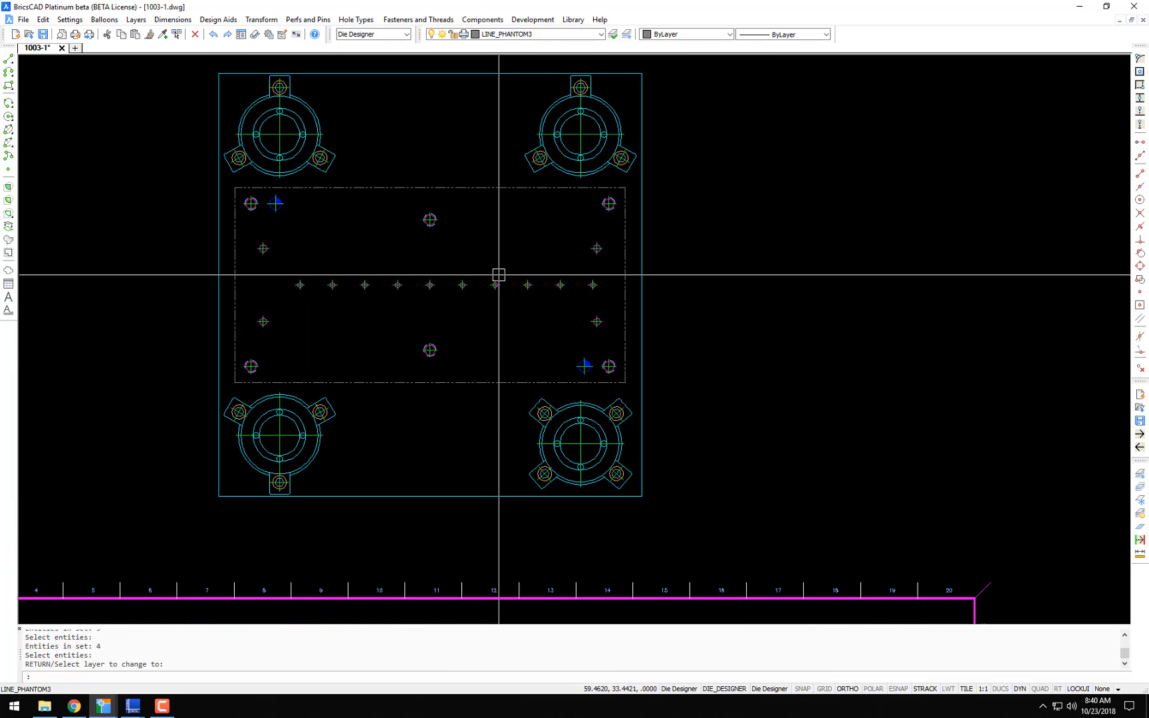
# - Create a hole table for all holes inside the phantom plate outline and place its hole data to the right of the die set view
pyautogui.moveTo(688, 261); pyautogui.dragTo(582, 272, button='middle')
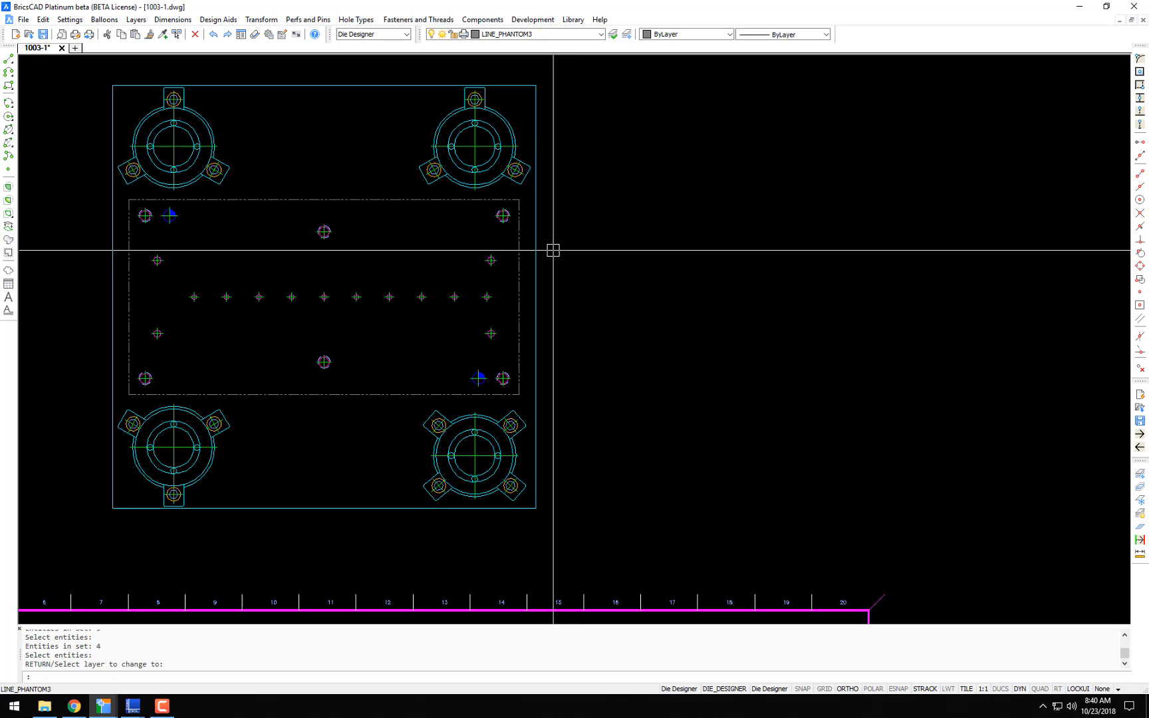
pyautogui.click(172, 19)
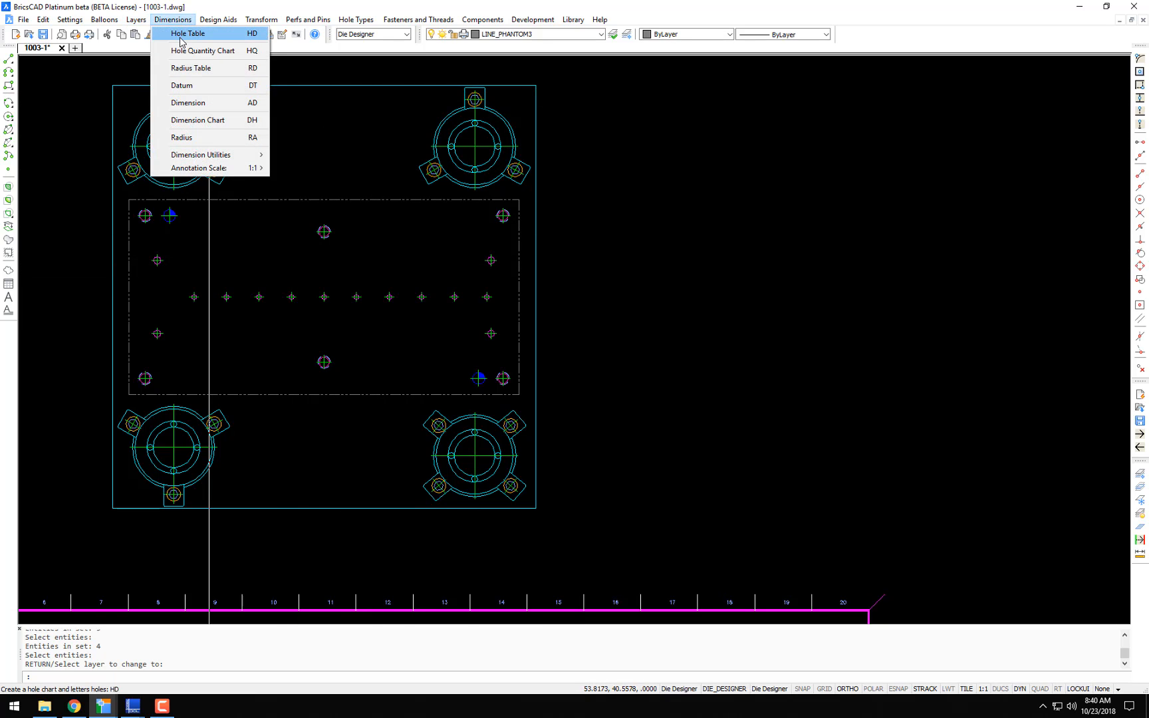
pyautogui.click(184, 37)
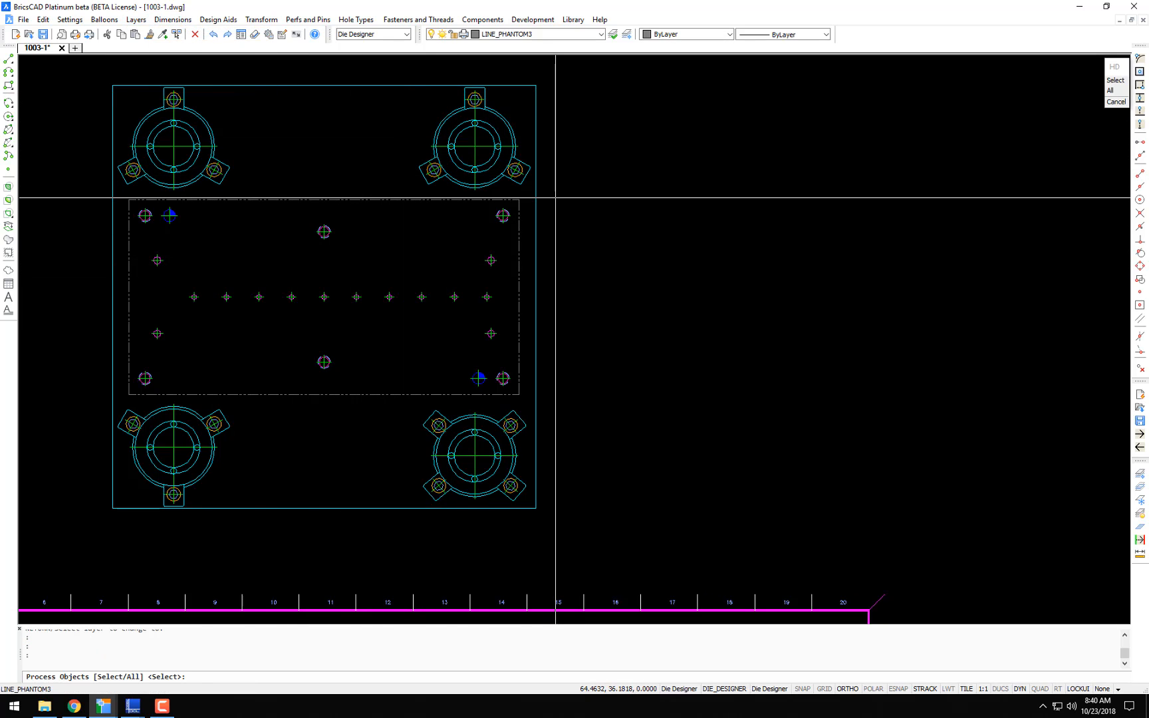
pyautogui.click(108, 411)
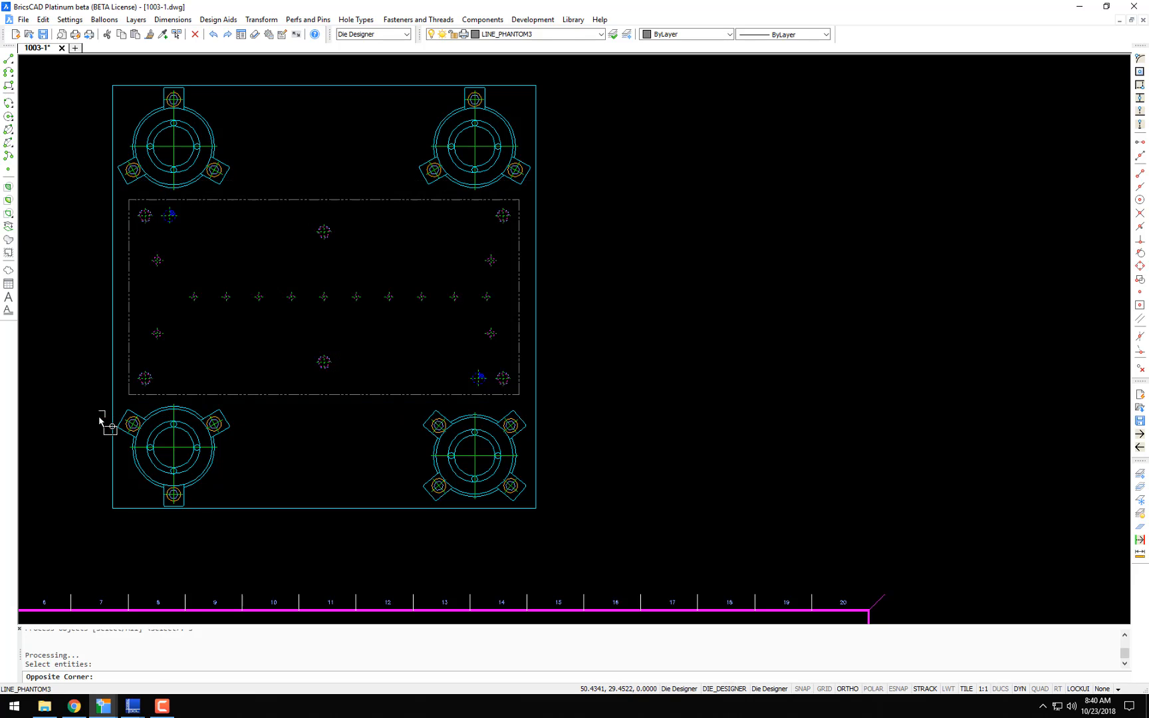
pyautogui.press('Return')
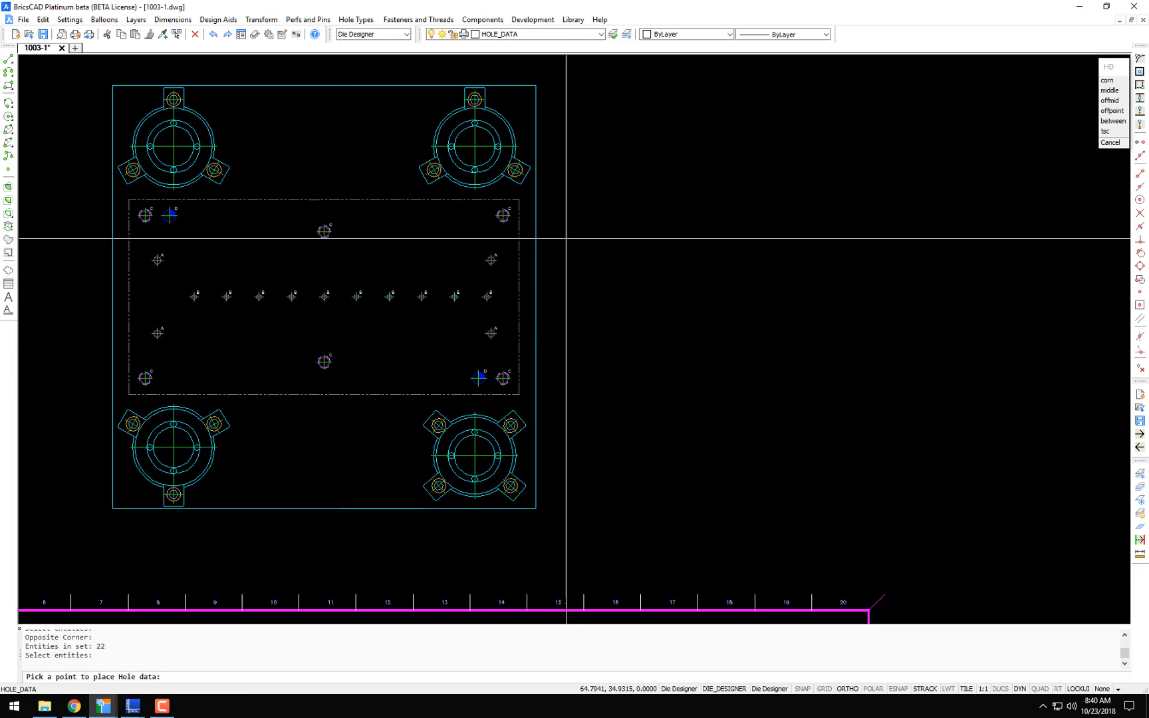
pyautogui.click(549, 204)
# - Examine the die set view's hole letters and the drill, tap and dowel callouts in its hole data
pyautogui.scroll(6, 508, 187)
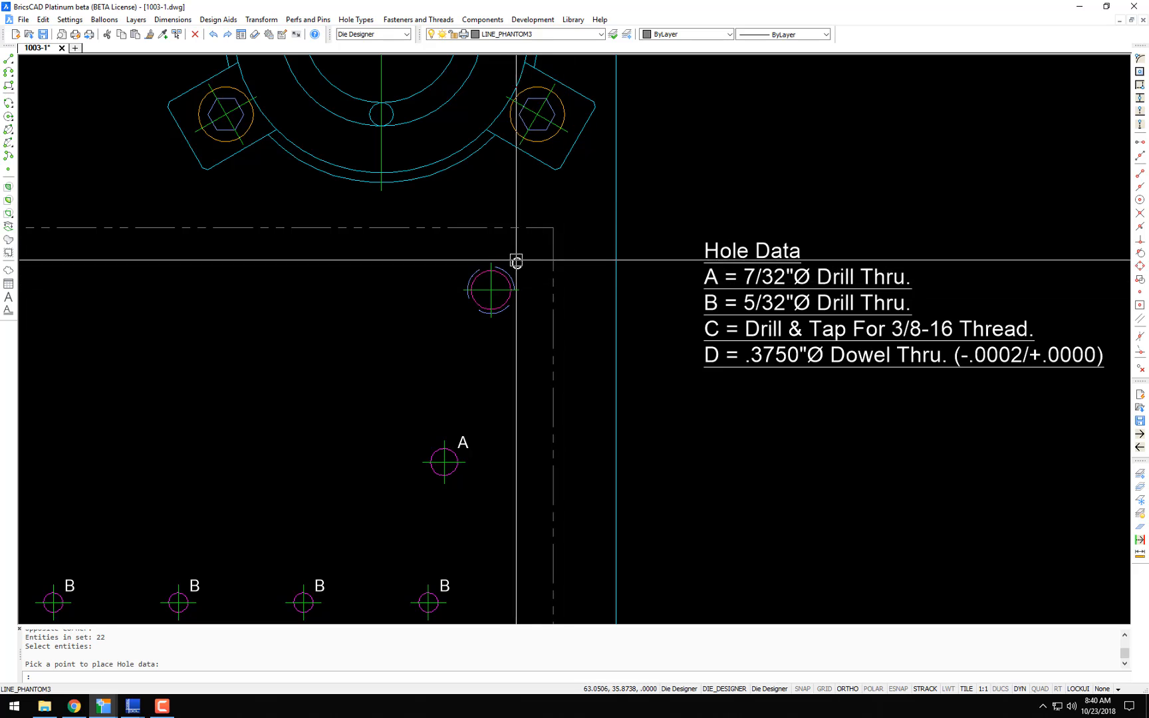
pyautogui.scroll(-2, 465, 319)
pyautogui.scroll(3, 692, 336)
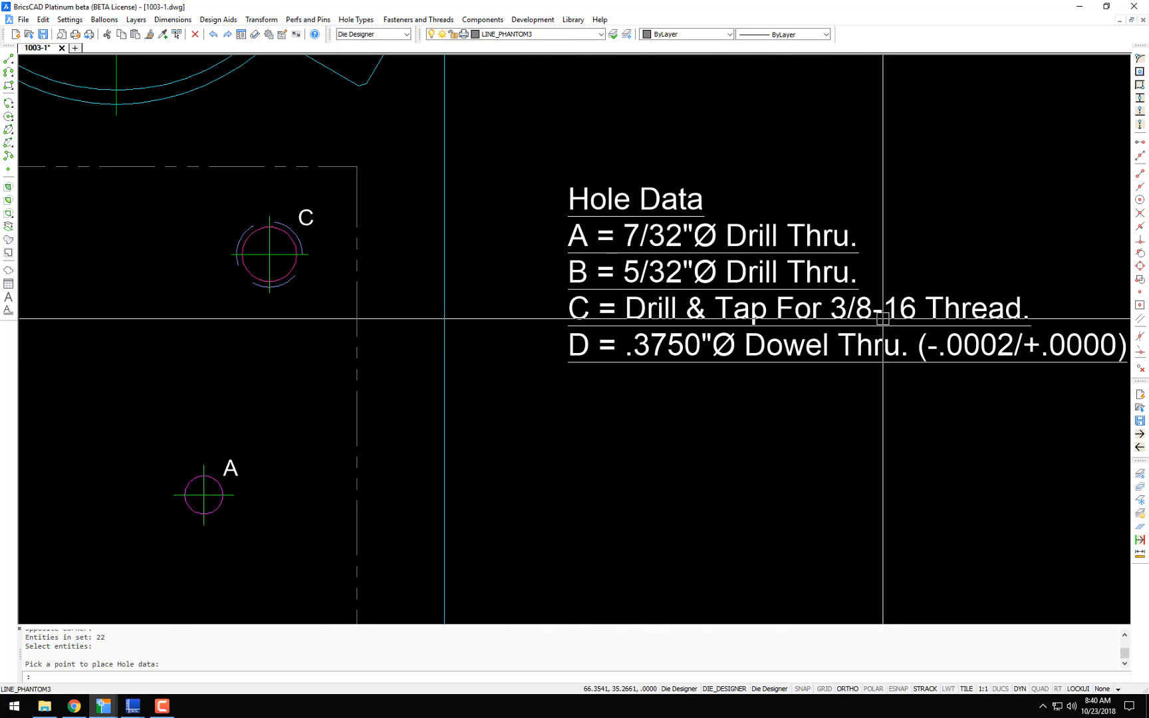
pyautogui.scroll(-7, 862, 320)
pyautogui.moveTo(810, 376)
pyautogui.mouseDown(button='middle')
pyautogui.moveTo(767, 187)
pyautogui.moveTo(678, 288)
pyautogui.mouseUp(button='middle')
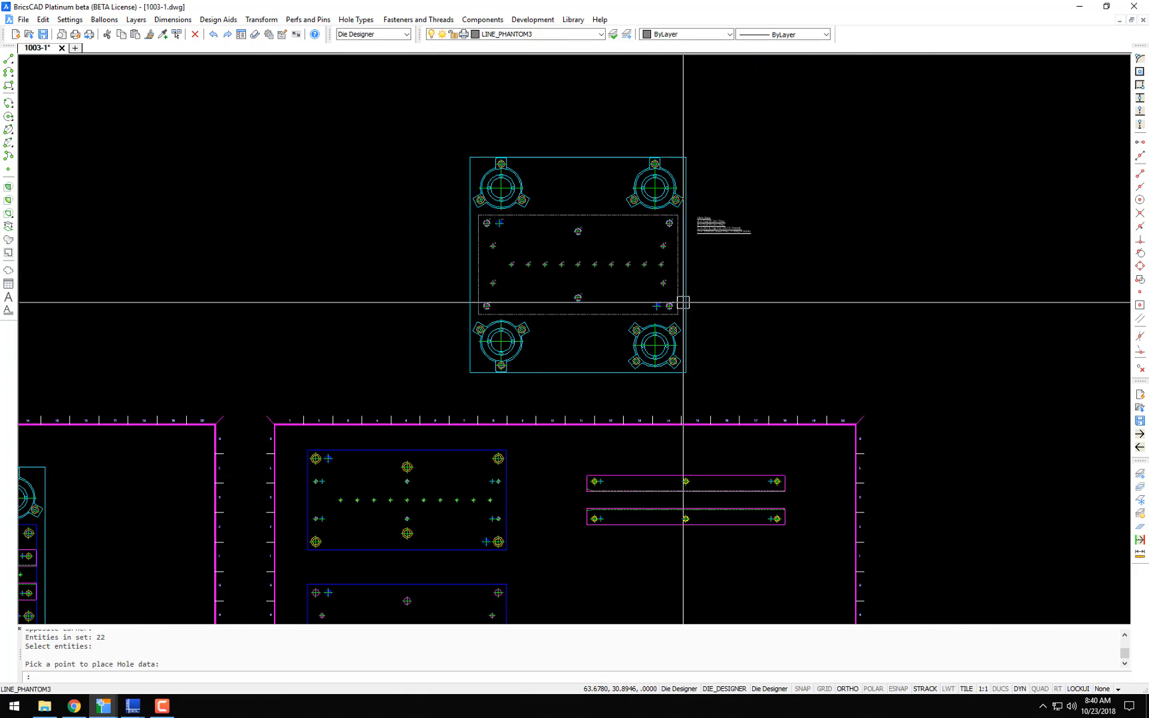
pyautogui.scroll(4, 624, 257)
pyautogui.moveTo(880, 290); pyautogui.dragTo(696, 344, button='middle')
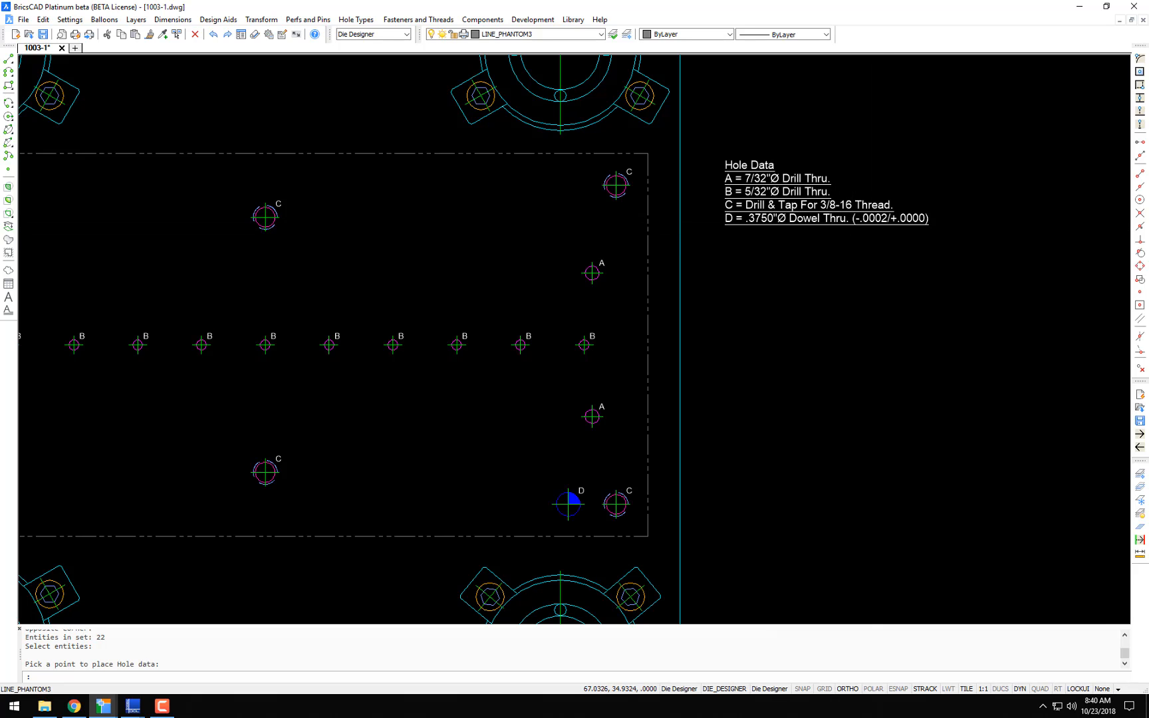
pyautogui.scroll(-5, 864, 266)
# - Create one hole table for both blue plates and both magenta plates on the second sheet, placing the hole data below the magenta plates
pyautogui.moveTo(865, 267); pyautogui.dragTo(911, 3, button='middle')
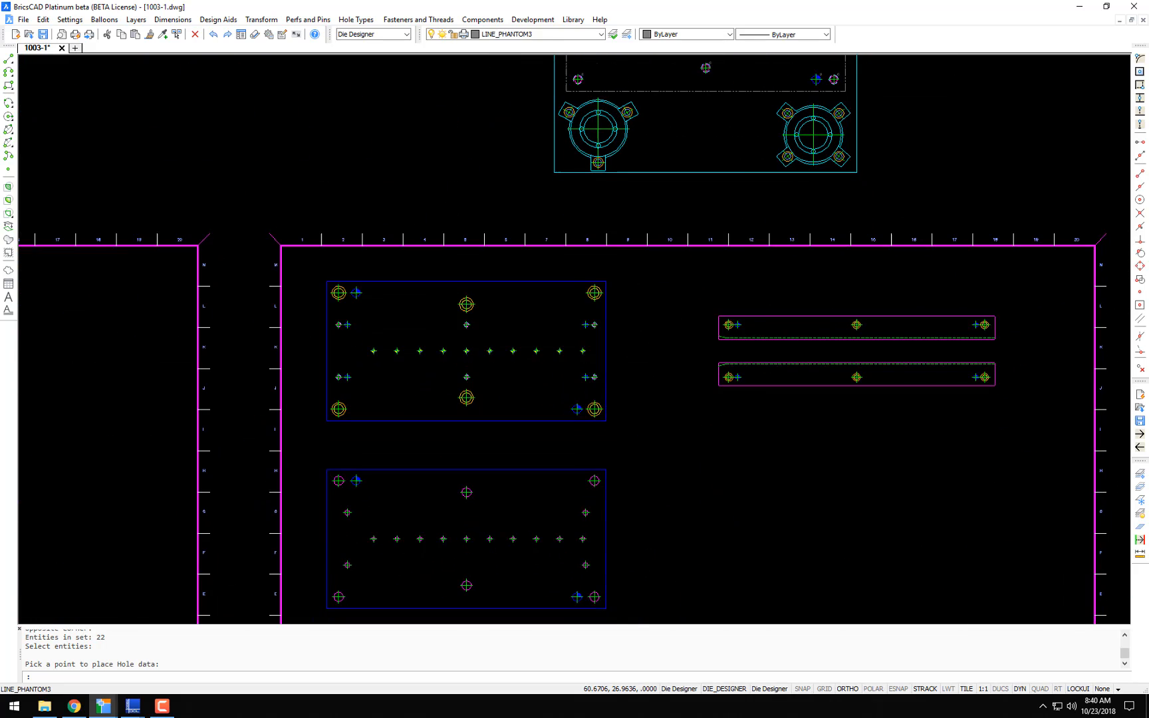
pyautogui.moveTo(717, 263)
pyautogui.mouseDown(button='middle')
pyautogui.moveTo(688, 210)
pyautogui.moveTo(593, 131)
pyautogui.moveTo(574, 159)
pyautogui.mouseUp(button='middle')
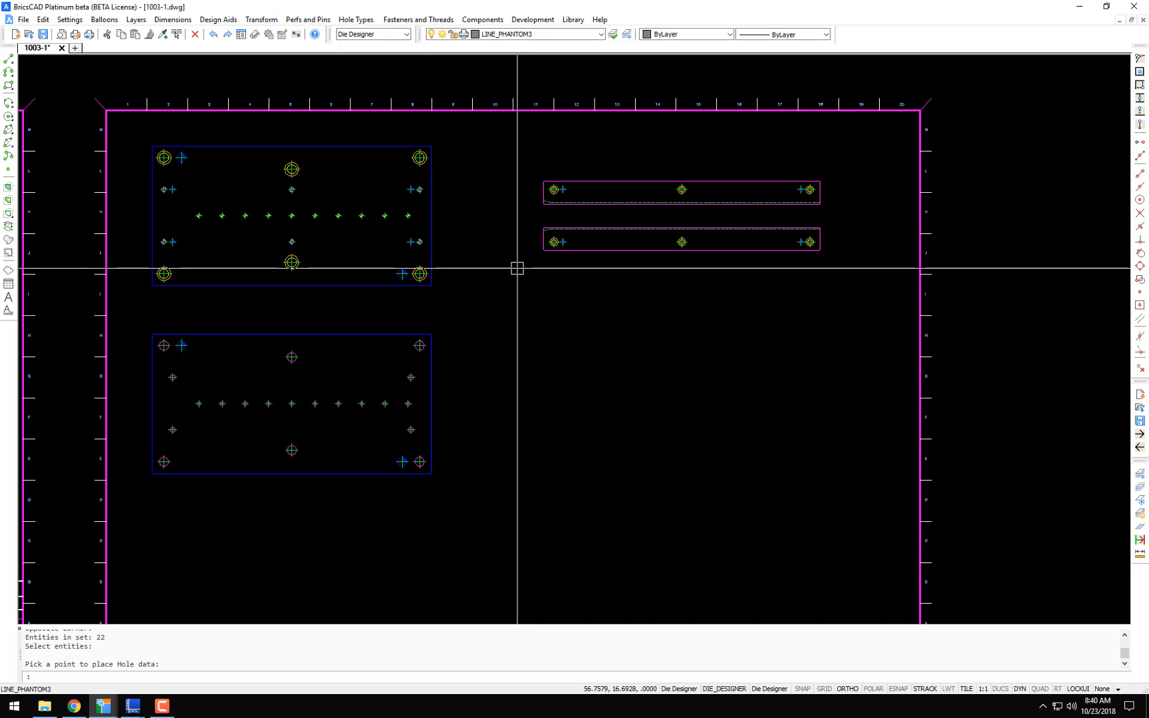
pyautogui.write('hd')
pyautogui.press('Return')
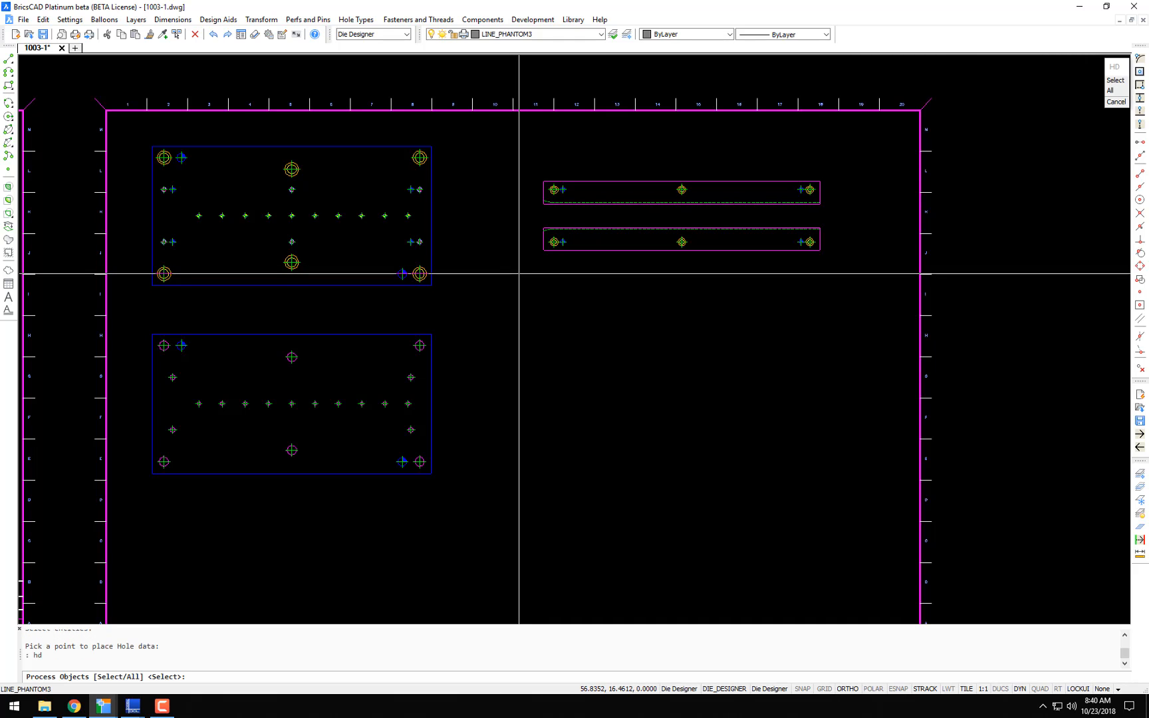
pyautogui.press('Return')
pyautogui.moveTo(853, 133); pyautogui.dragTo(136, 507)
pyautogui.press('Return')
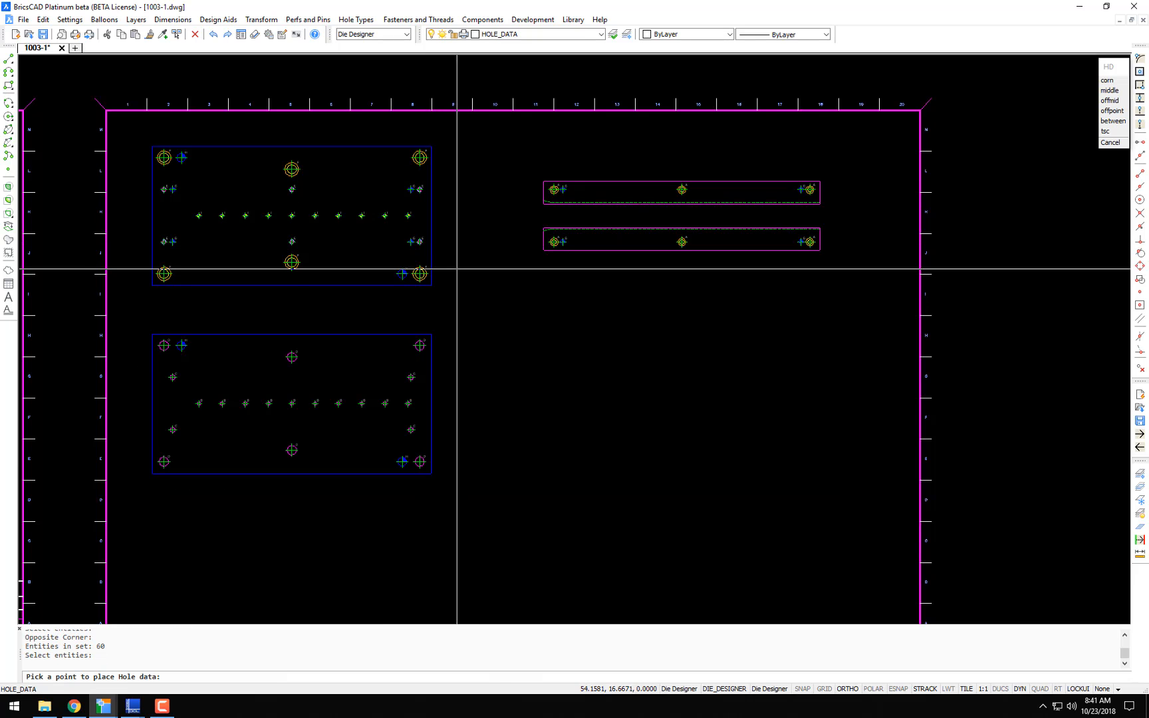
pyautogui.click(594, 351)
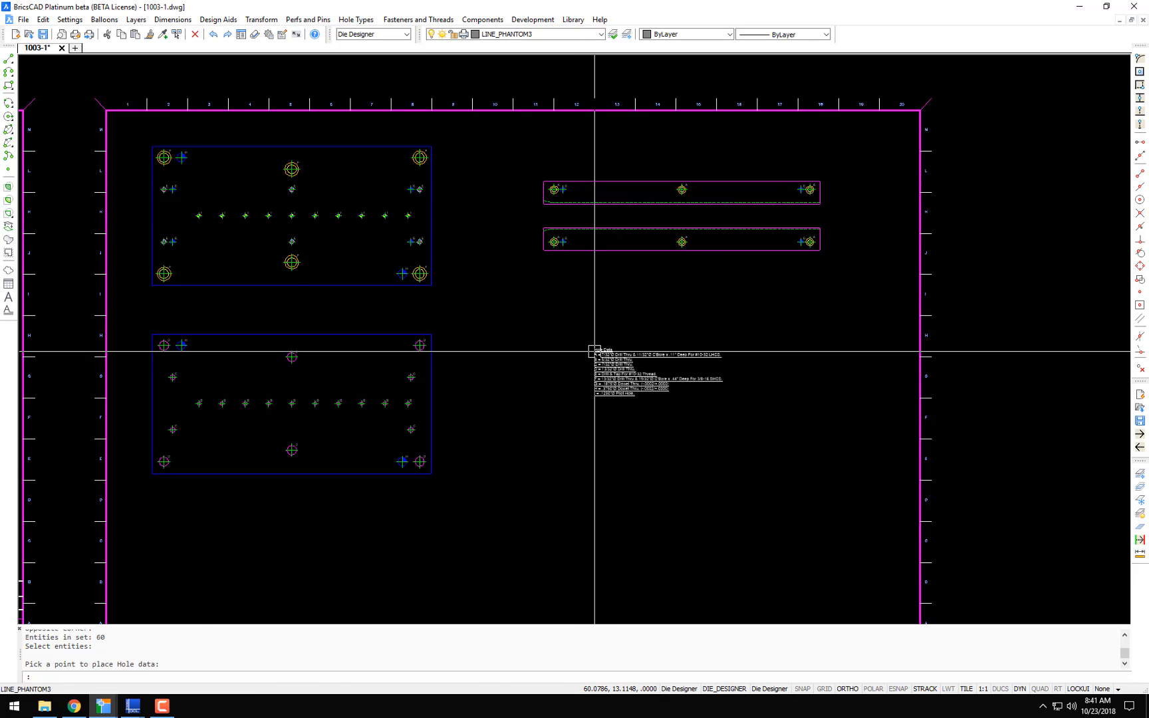
# - Examine the second sheet's hole data and the hole letters added to the two blue plates
pyautogui.scroll(3, 624, 347)
pyautogui.scroll(-2, 621, 351)
pyautogui.moveTo(350, 131); pyautogui.dragTo(399, 203, button='middle')
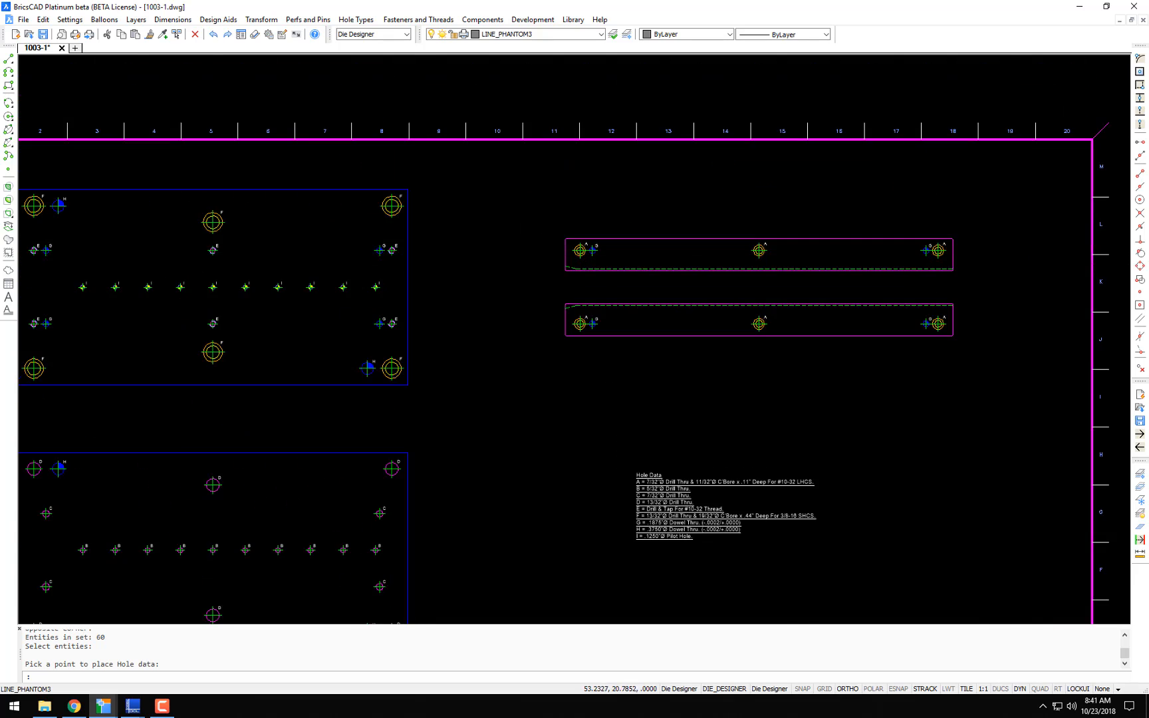
pyautogui.scroll(4, 399, 202)
pyautogui.scroll(-6, 399, 200)
pyautogui.scroll(5, 611, 460)
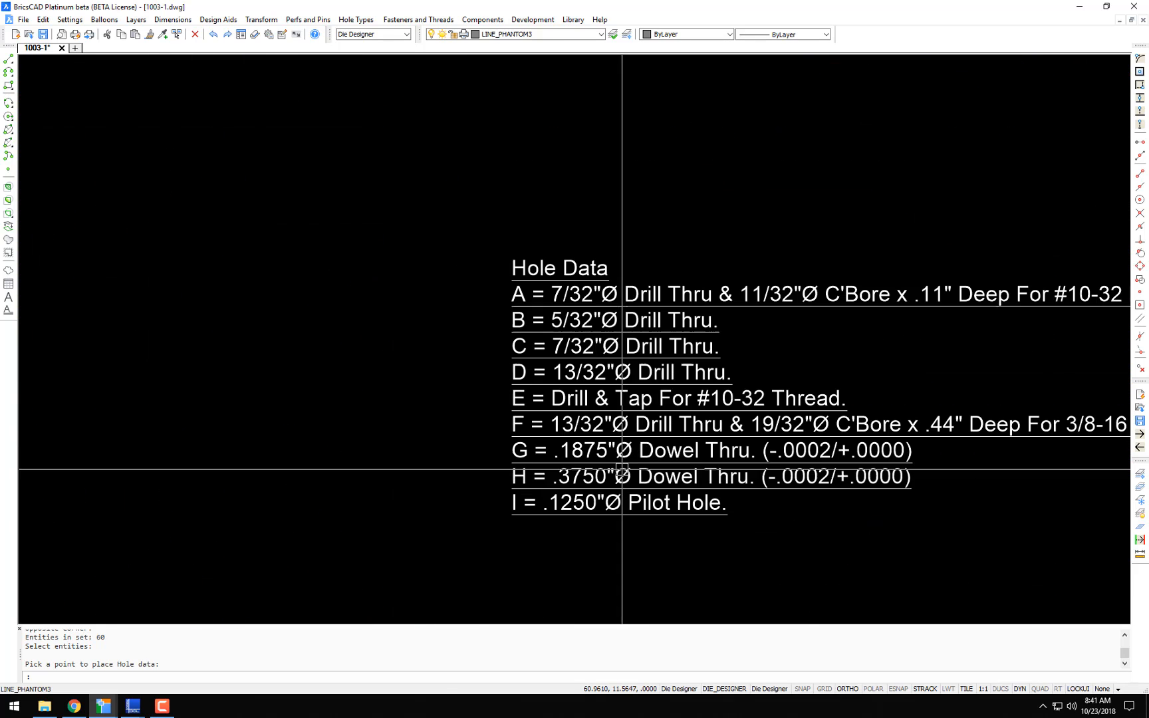
pyautogui.moveTo(681, 523); pyautogui.dragTo(396, 467, button='middle')
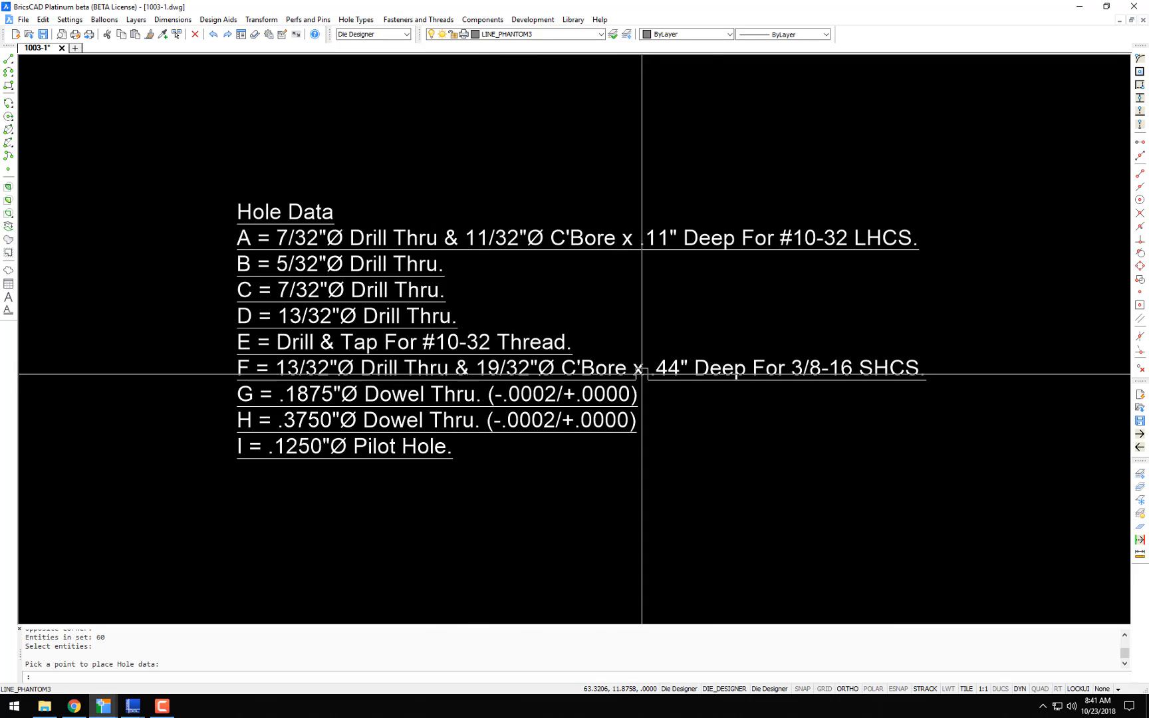
pyautogui.scroll(-5, 711, 374)
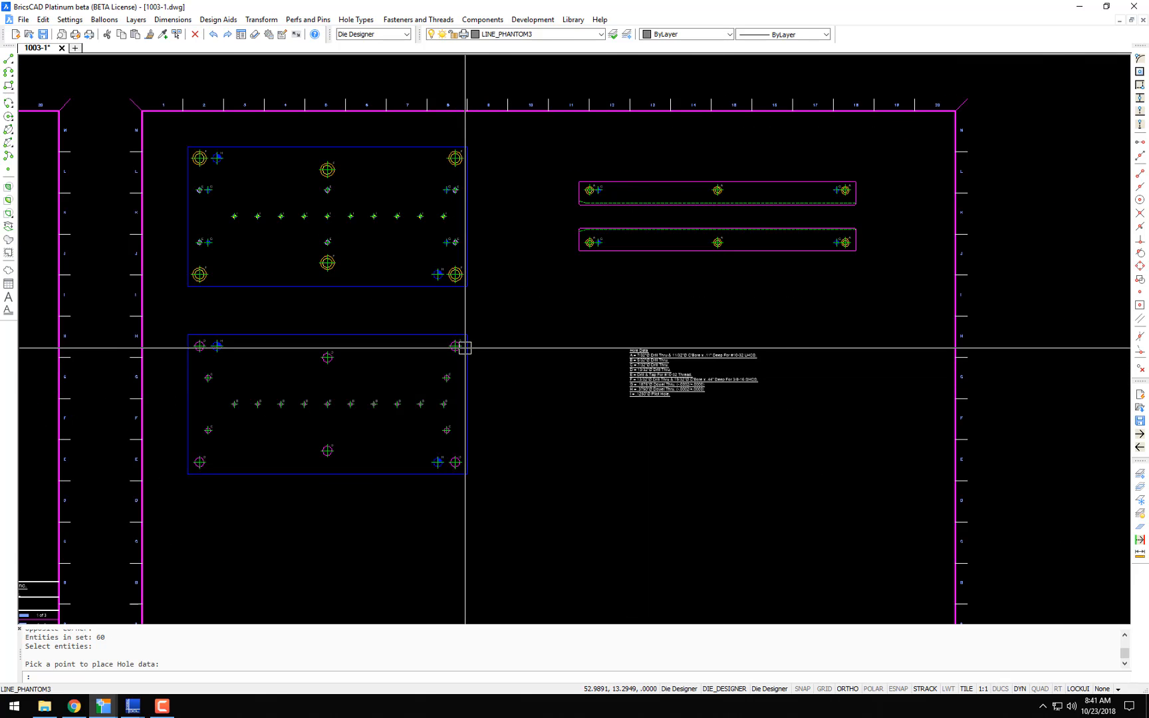
pyautogui.scroll(8, 463, 346)
pyautogui.scroll(2, 442, 335)
pyautogui.scroll(-10, 631, 398)
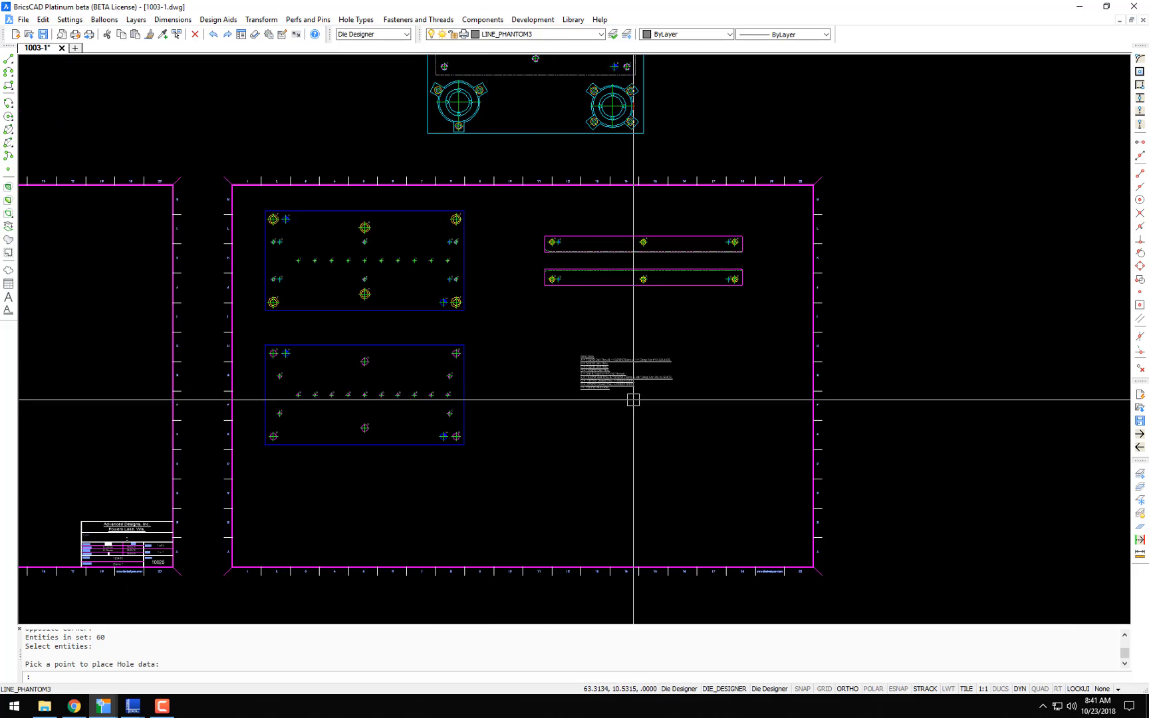
pyautogui.scroll(5, 628, 378)
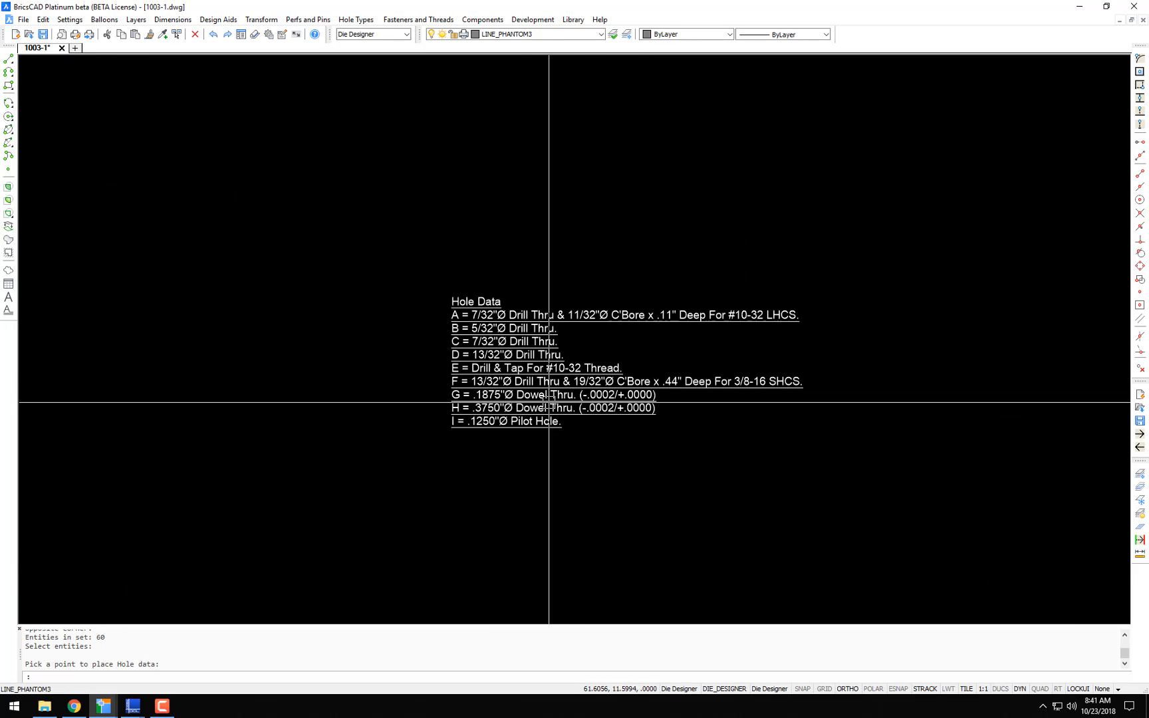
pyautogui.scroll(3, 552, 393)
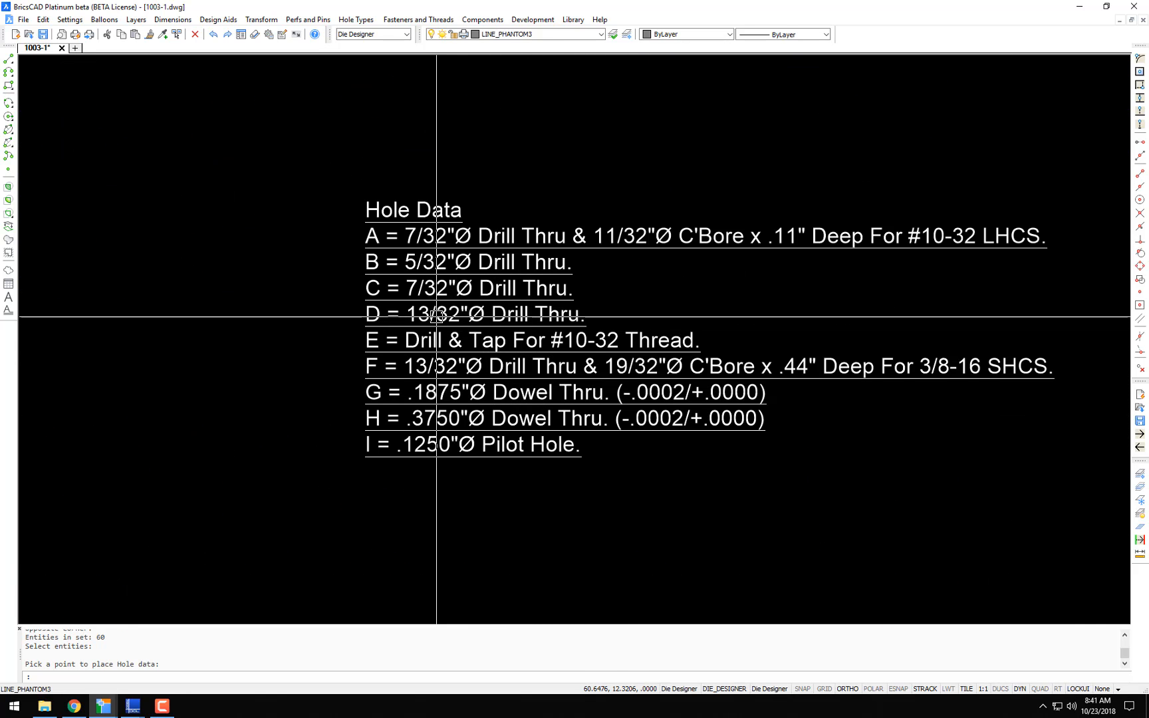
# - Compare the screw and dowel hole letters on the magenta plates with their callouts in the hole data
pyautogui.scroll(-6, 439, 319)
pyautogui.moveTo(464, 226); pyautogui.dragTo(452, 315, button='middle')
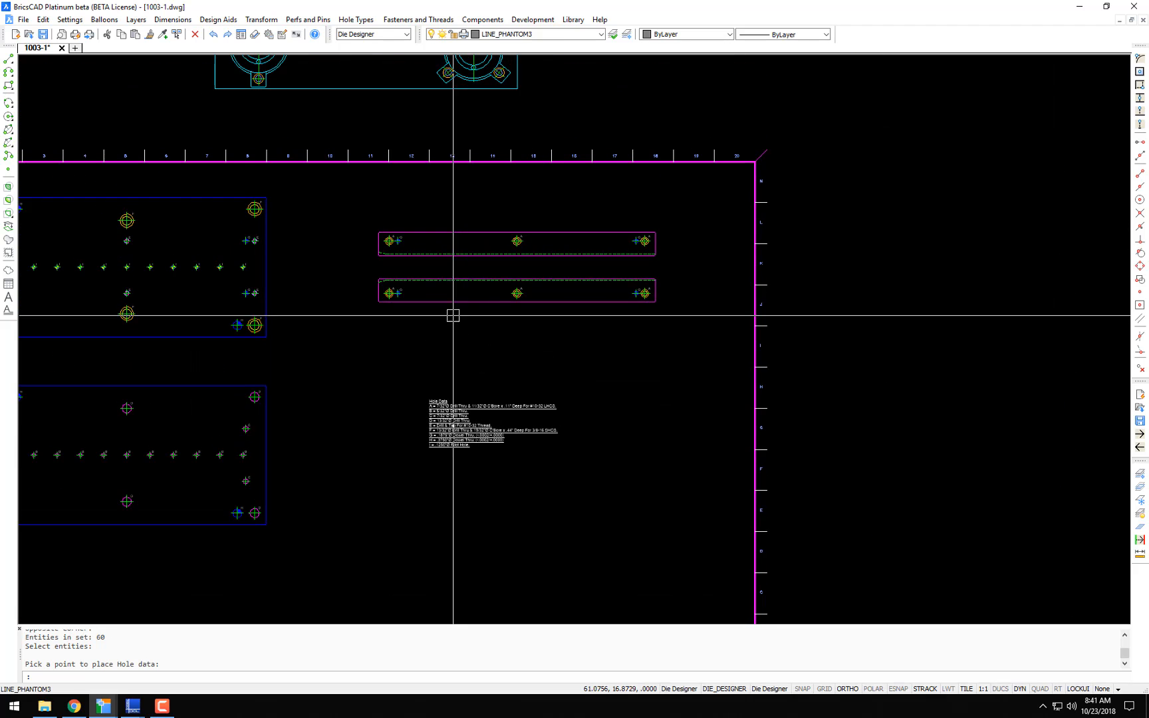
pyautogui.scroll(5, 397, 230)
pyautogui.scroll(5, 386, 241)
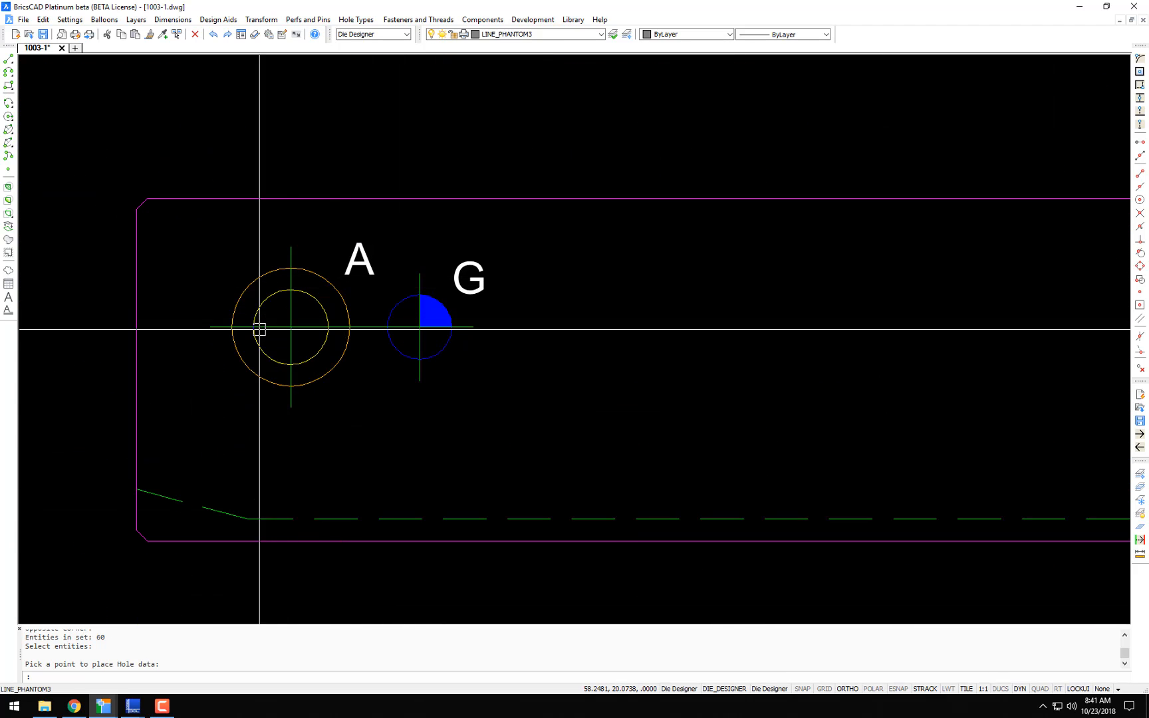
pyautogui.scroll(-8, 323, 328)
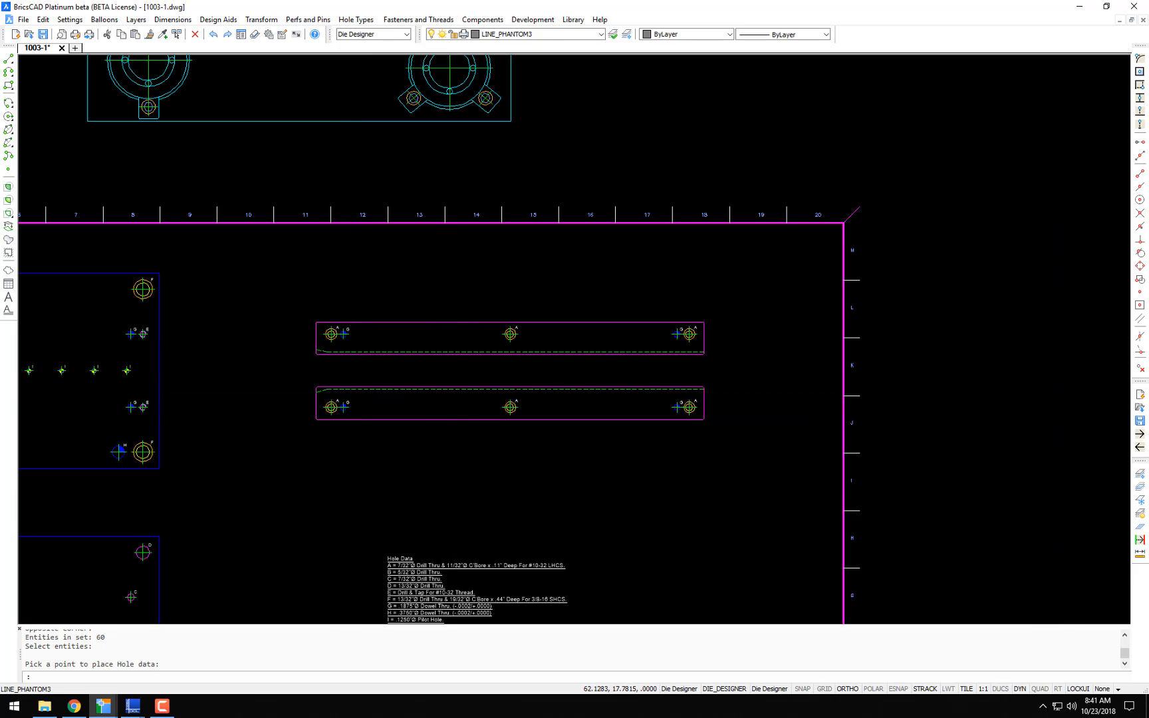
pyautogui.moveTo(335, 336); pyautogui.dragTo(344, 169, button='middle')
pyautogui.scroll(5, 431, 402)
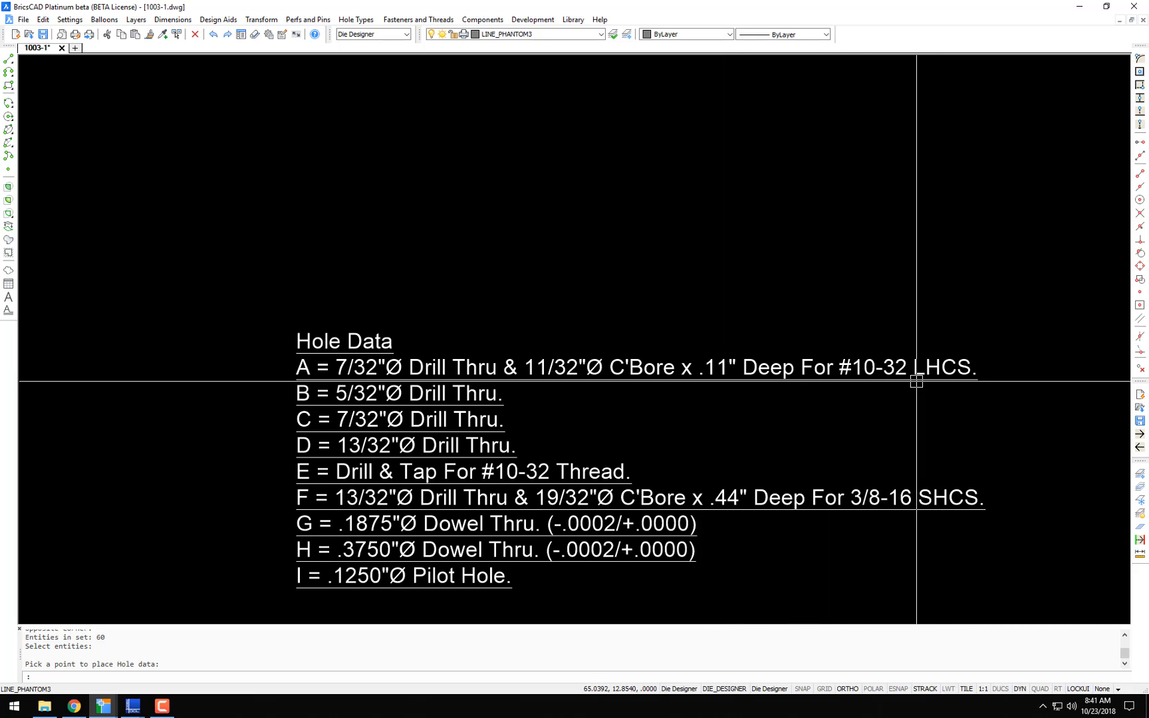
pyautogui.scroll(-8, 916, 382)
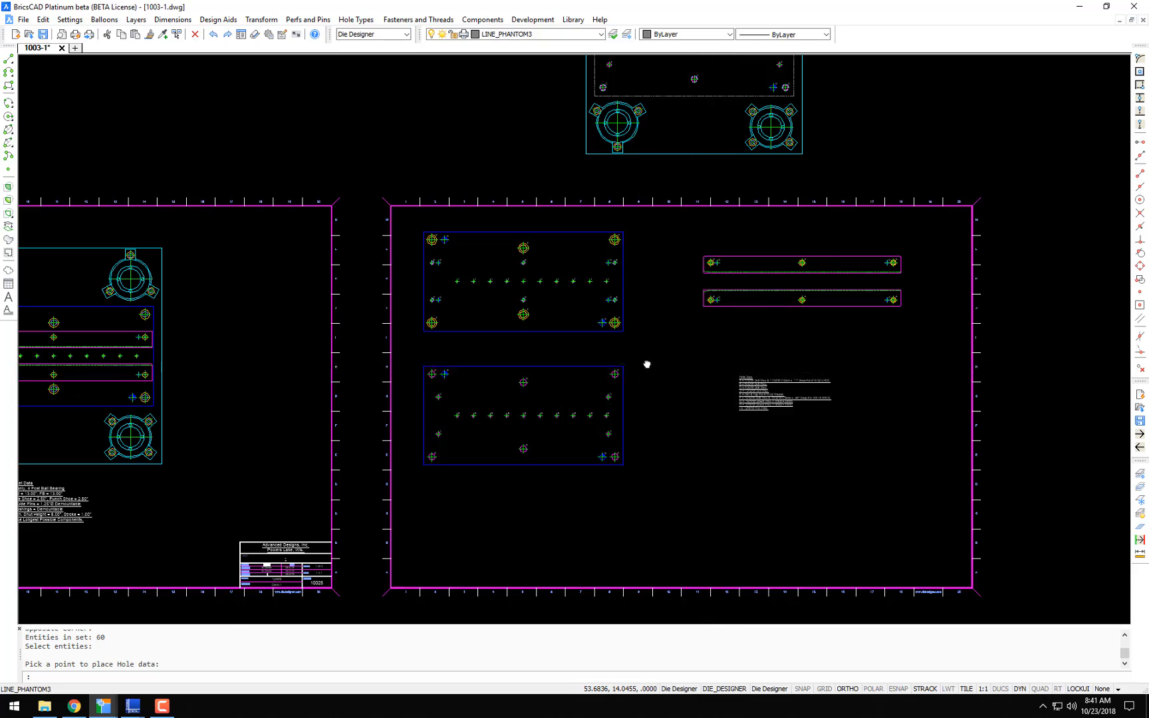
# - Examine the screws and dowels in the die set plan view on the first sheet
pyautogui.moveTo(647, 365); pyautogui.dragTo(974, 308, button='middle')
pyautogui.moveTo(689, 357)
pyautogui.mouseDown(button='middle')
pyautogui.moveTo(682, 367)
pyautogui.moveTo(861, 368)
pyautogui.mouseUp(button='middle')
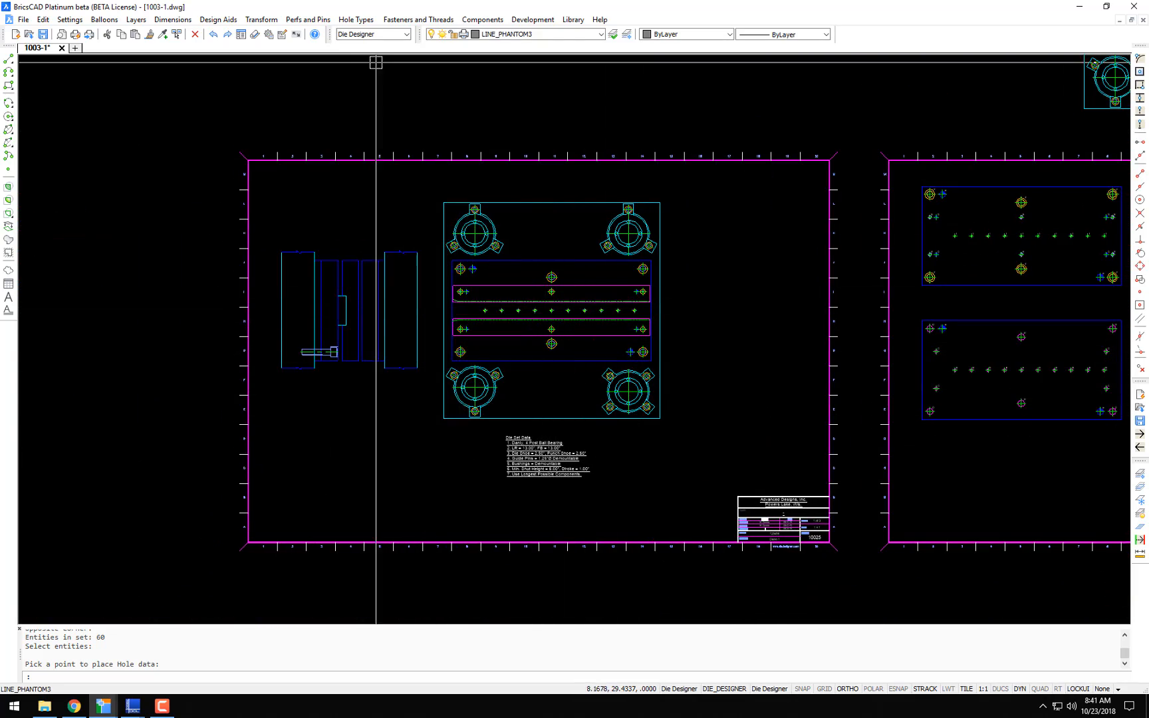
pyautogui.click(416, 20)
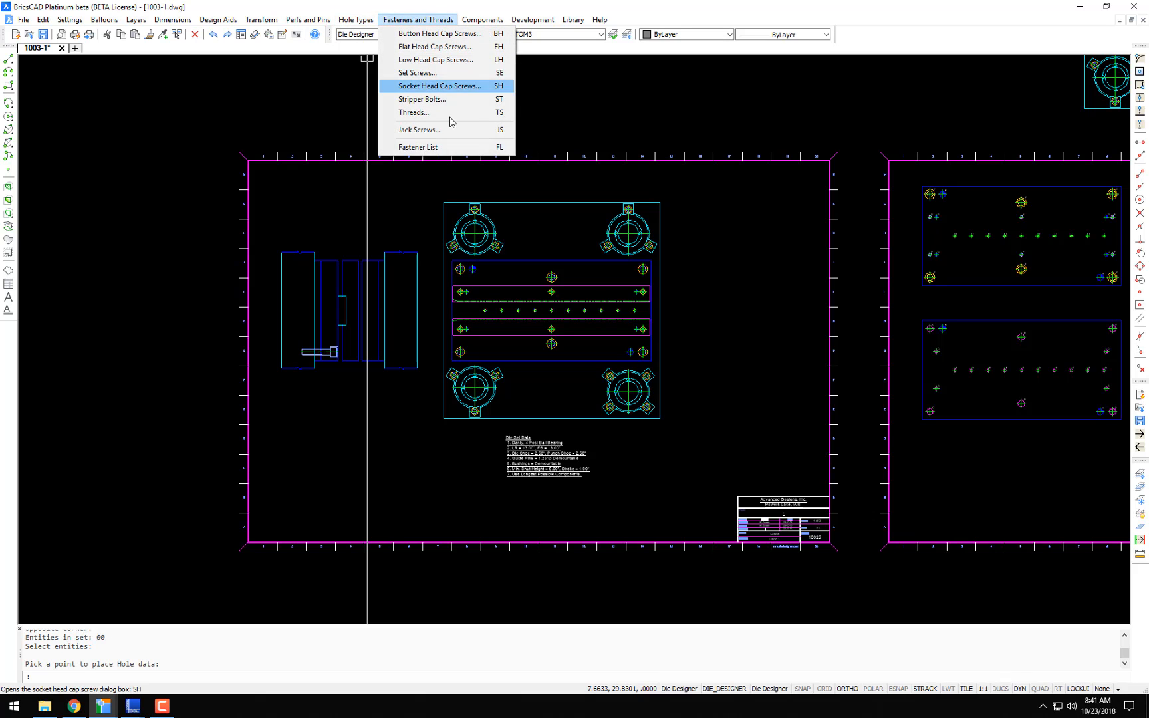
pyautogui.click(366, 200)
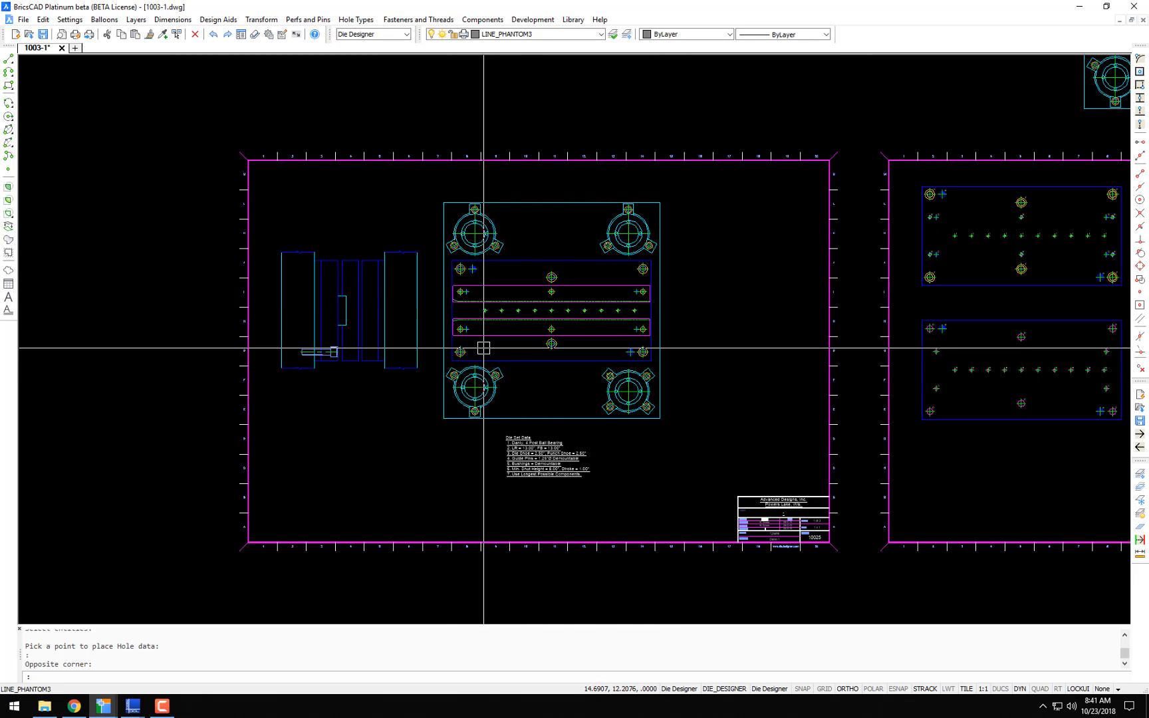
pyautogui.scroll(4, 468, 276)
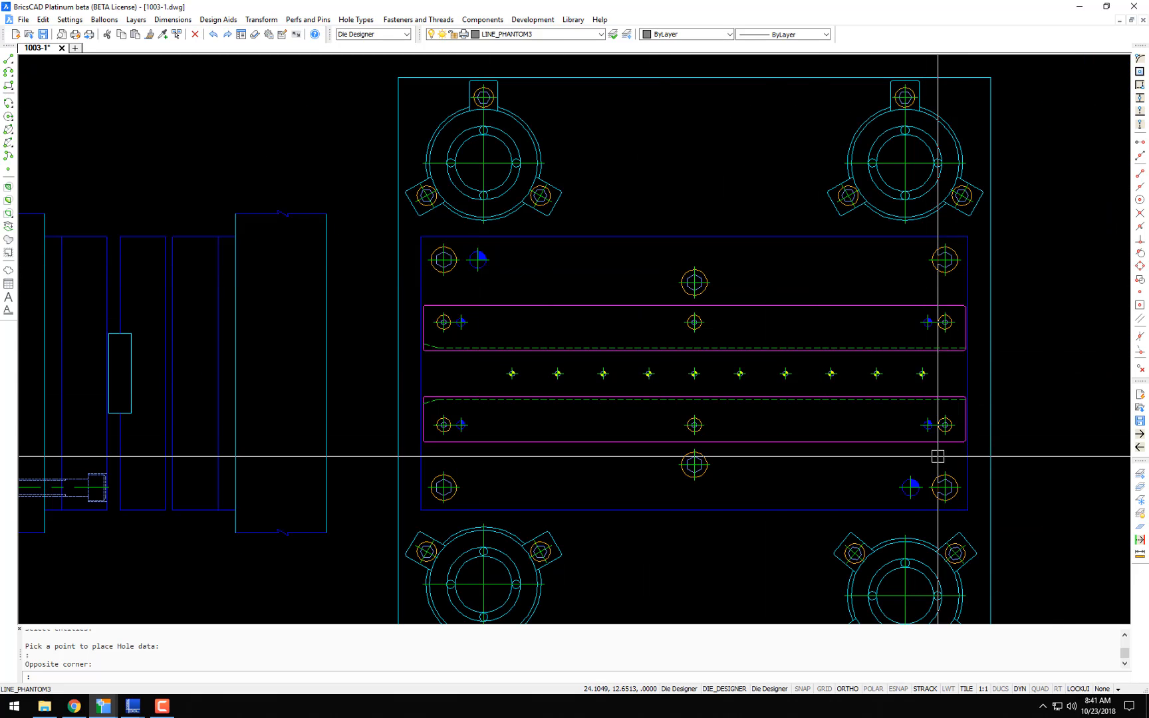
pyautogui.scroll(-4, 743, 346)
pyautogui.moveTo(734, 344); pyautogui.dragTo(622, 312, button='middle')
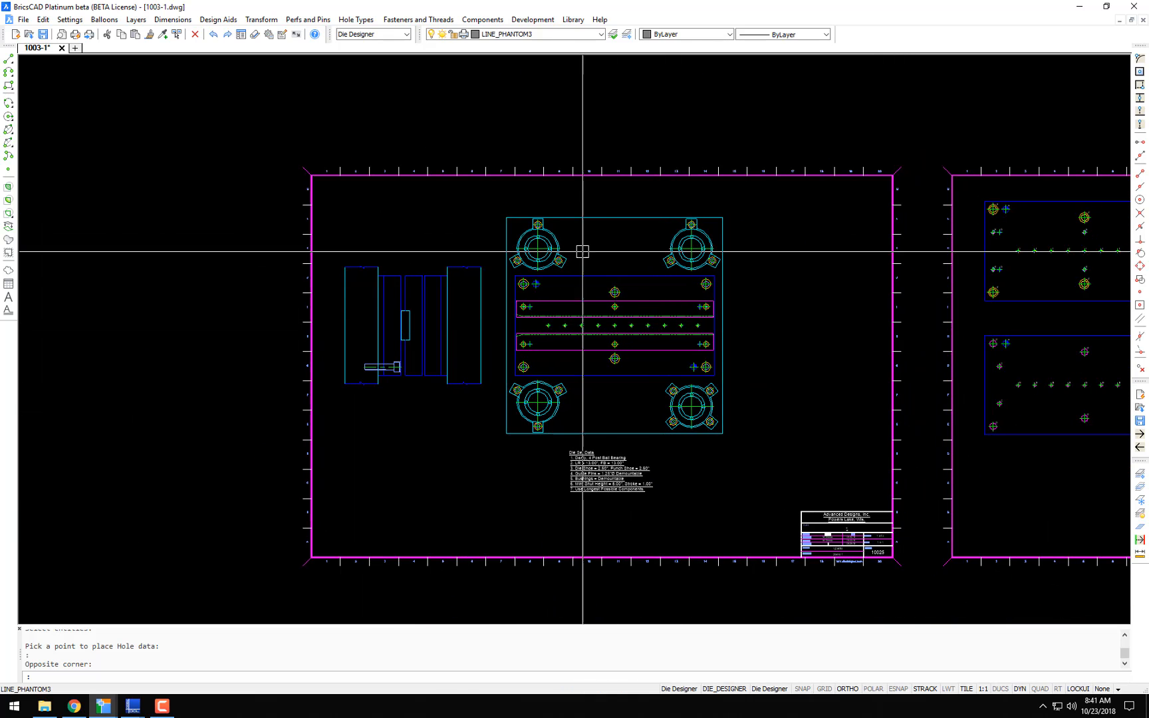
pyautogui.click(409, 19)
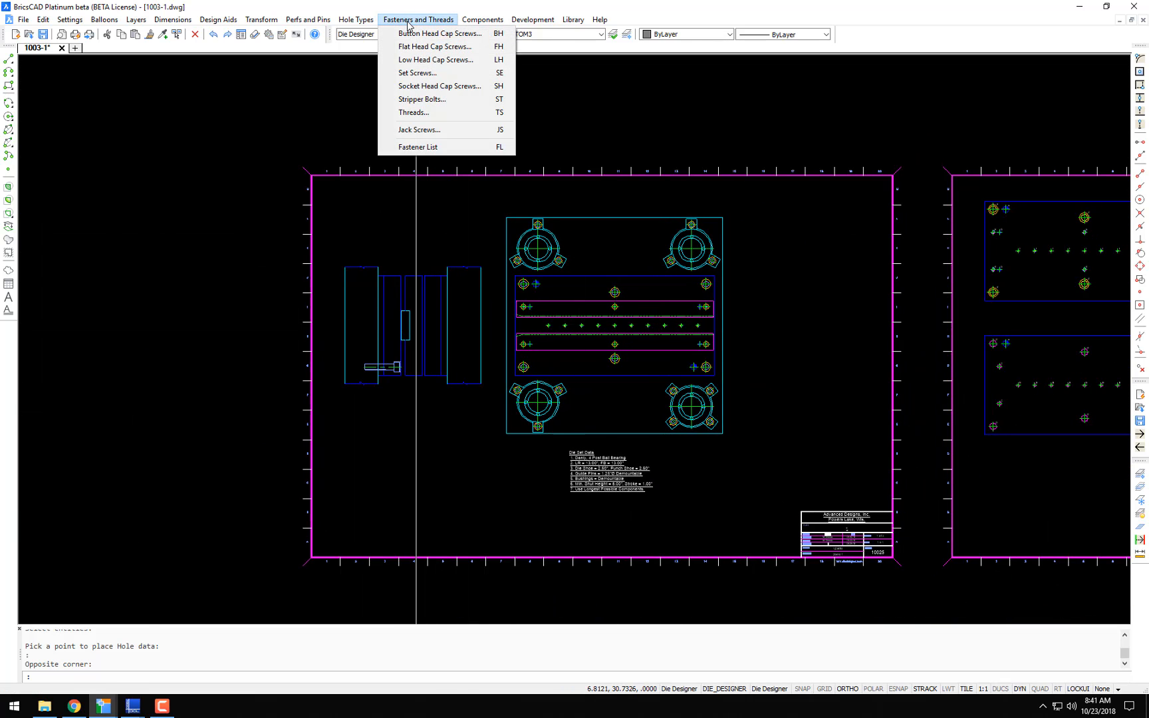
pyautogui.click(362, 519)
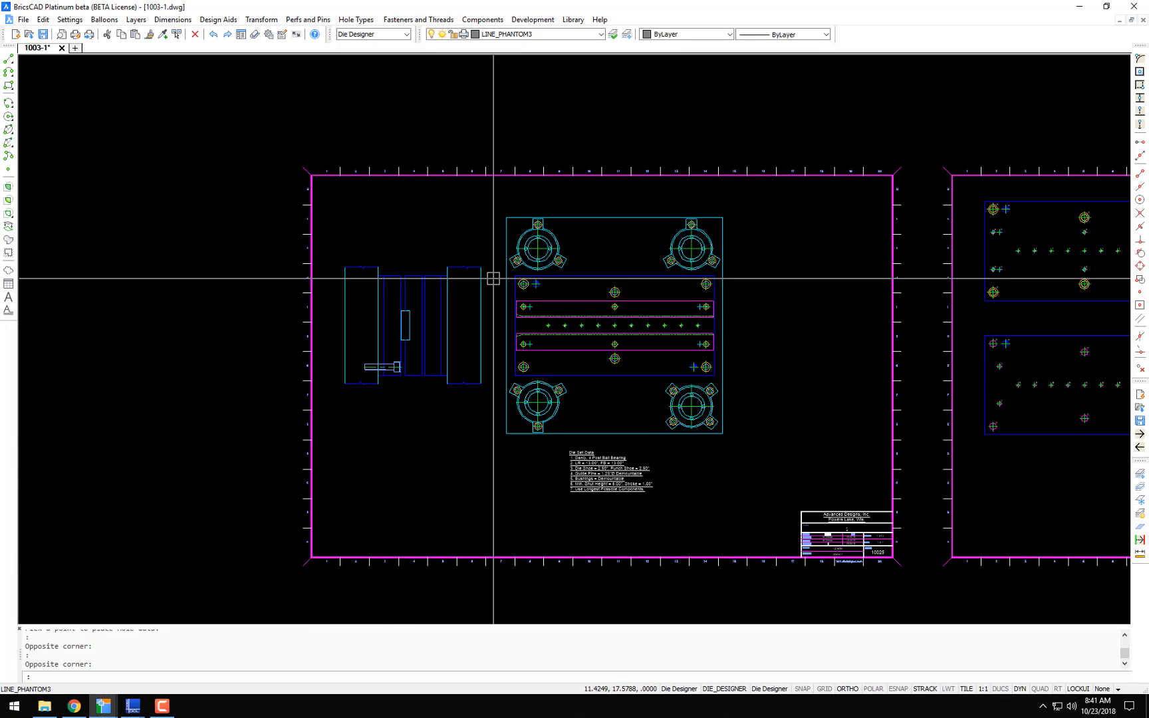
# - Insert a fastener list into the lower-left corner of the first sheet's border and inspect its entries
pyautogui.click(431, 20)
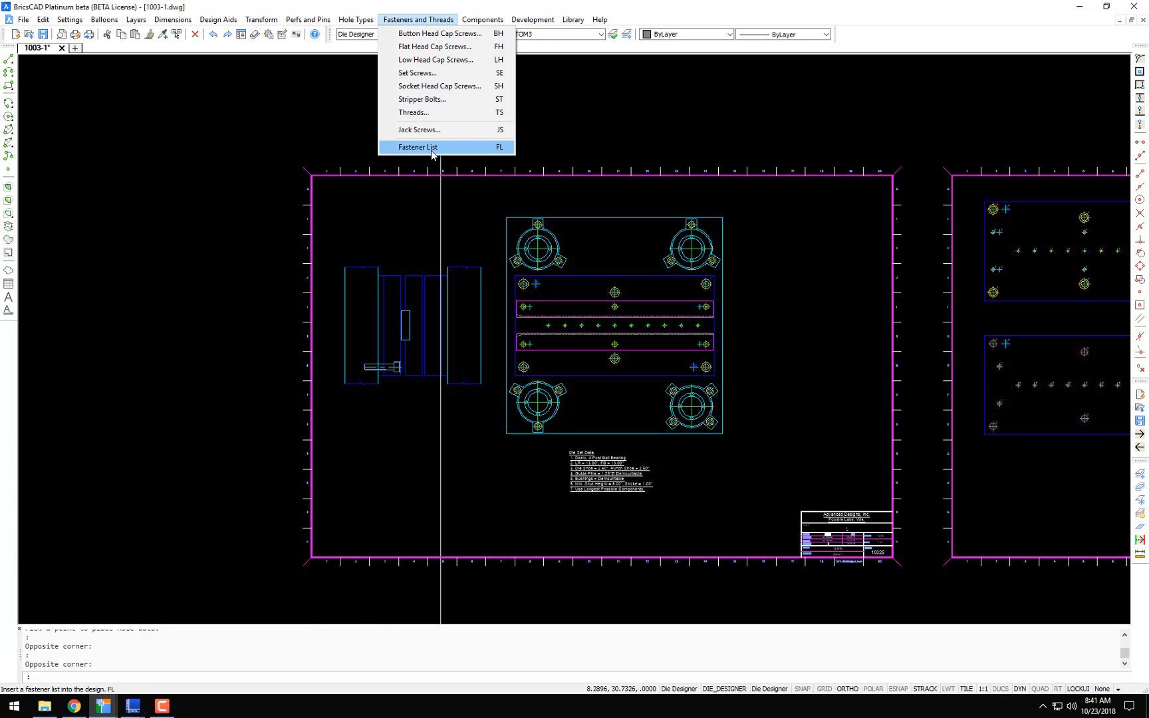
pyautogui.click(433, 148)
pyautogui.scroll(5, 334, 559)
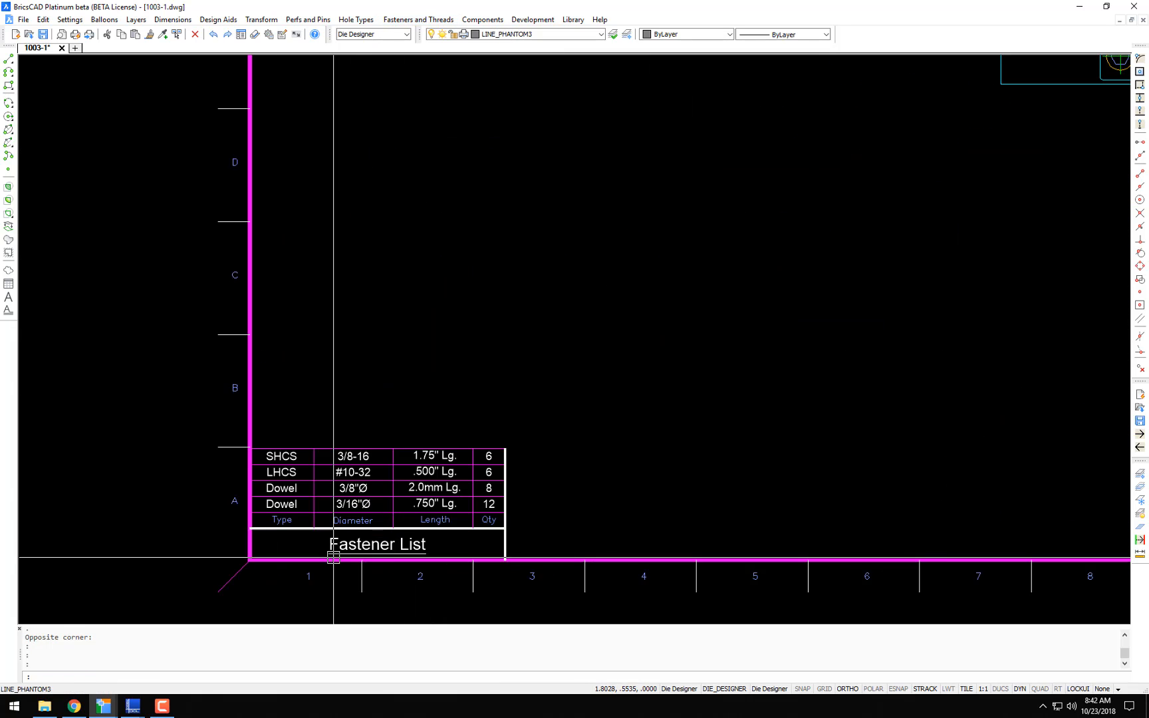
# - Review the fastener list's types, diameters, lengths and quantities against the die set views on the first sheet
pyautogui.scroll(2, 336, 439)
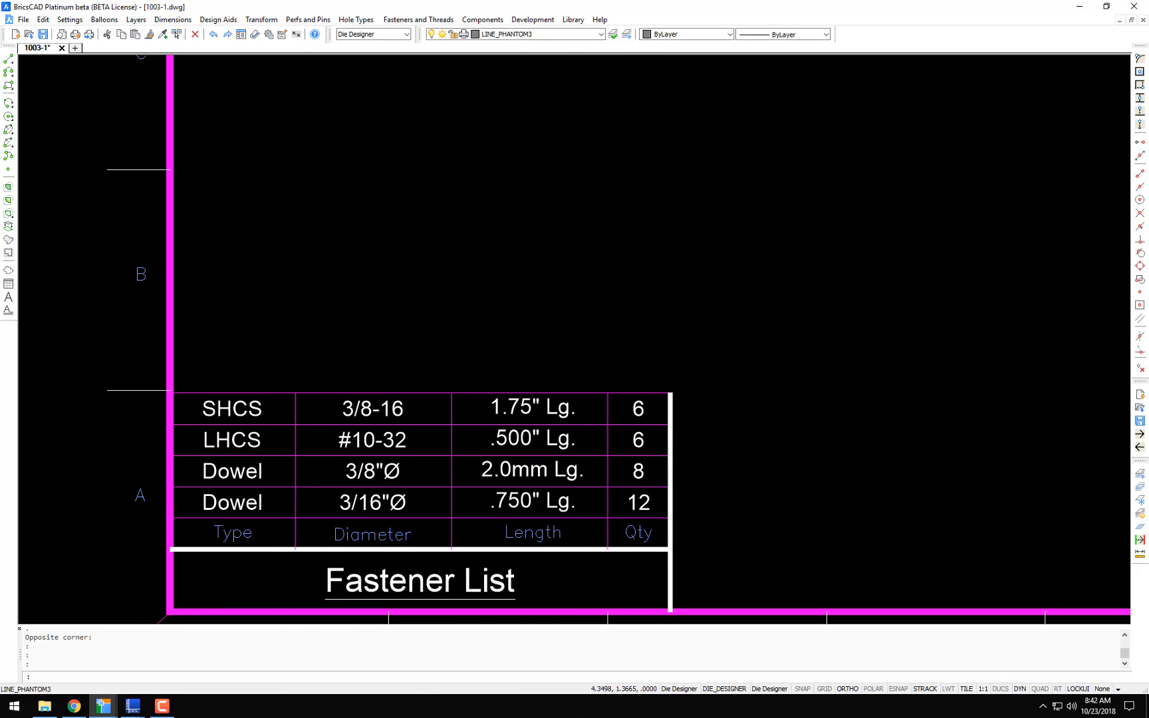
pyautogui.scroll(-5, 602, 526)
pyautogui.moveTo(622, 526); pyautogui.dragTo(457, 526, button='middle')
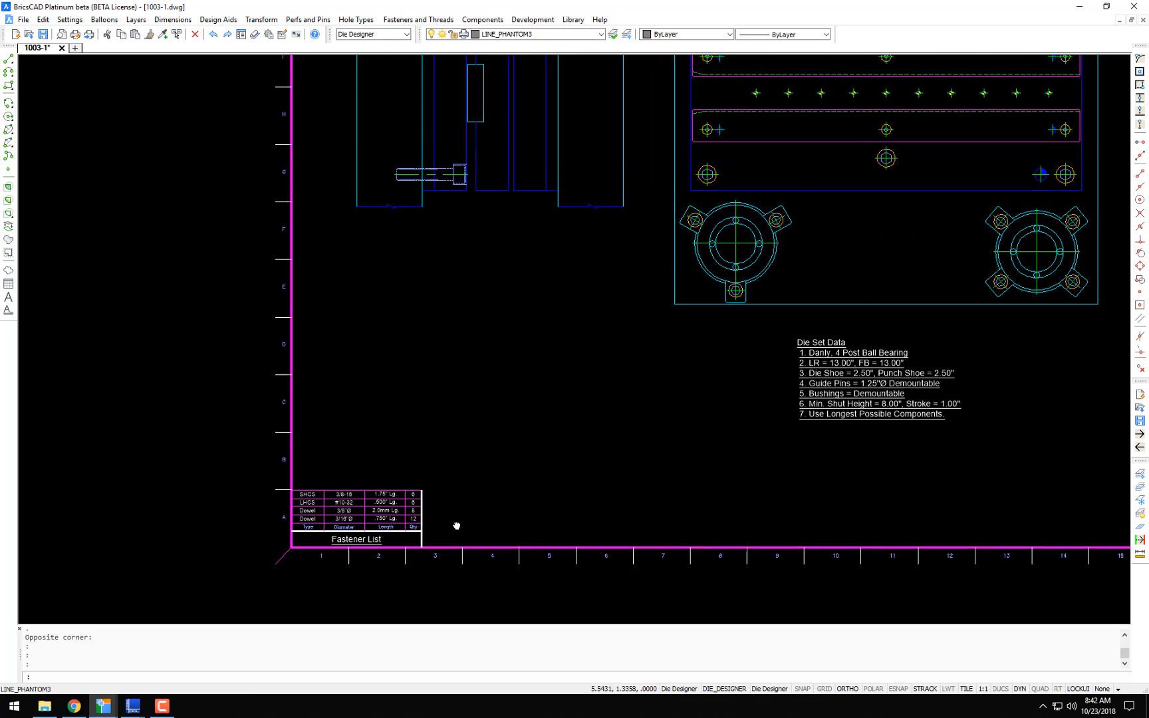
pyautogui.scroll(6, 413, 528)
pyautogui.scroll(-1, 483, 484)
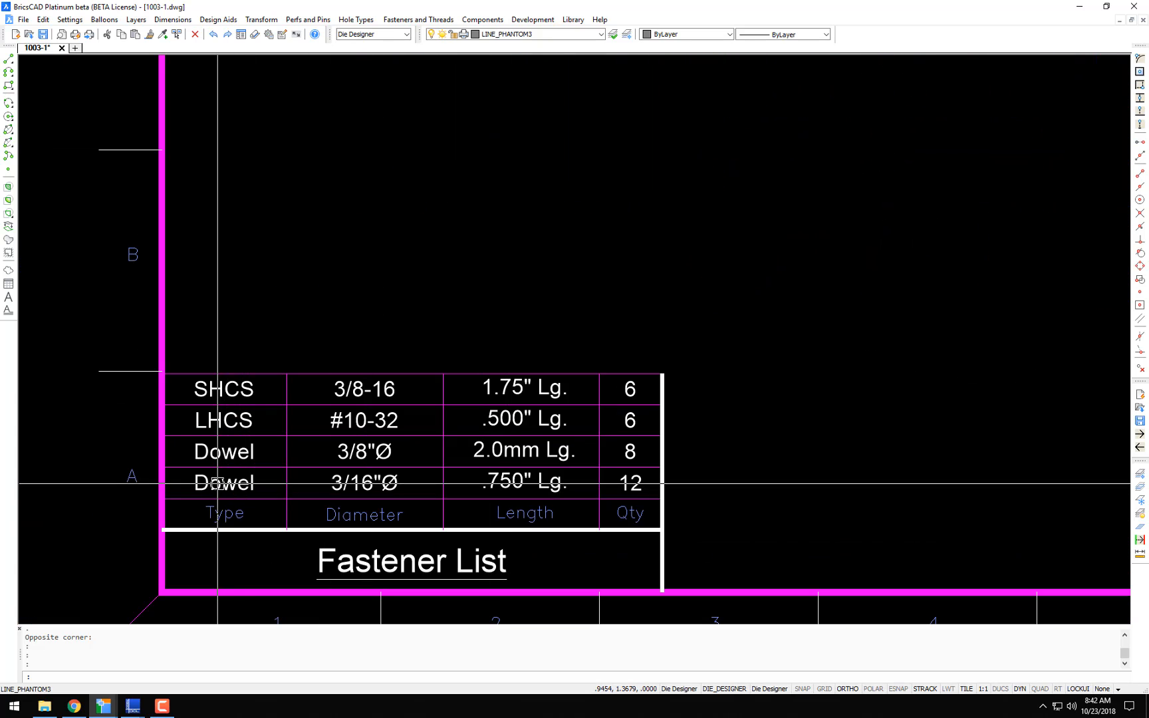
pyautogui.scroll(-6, 218, 484)
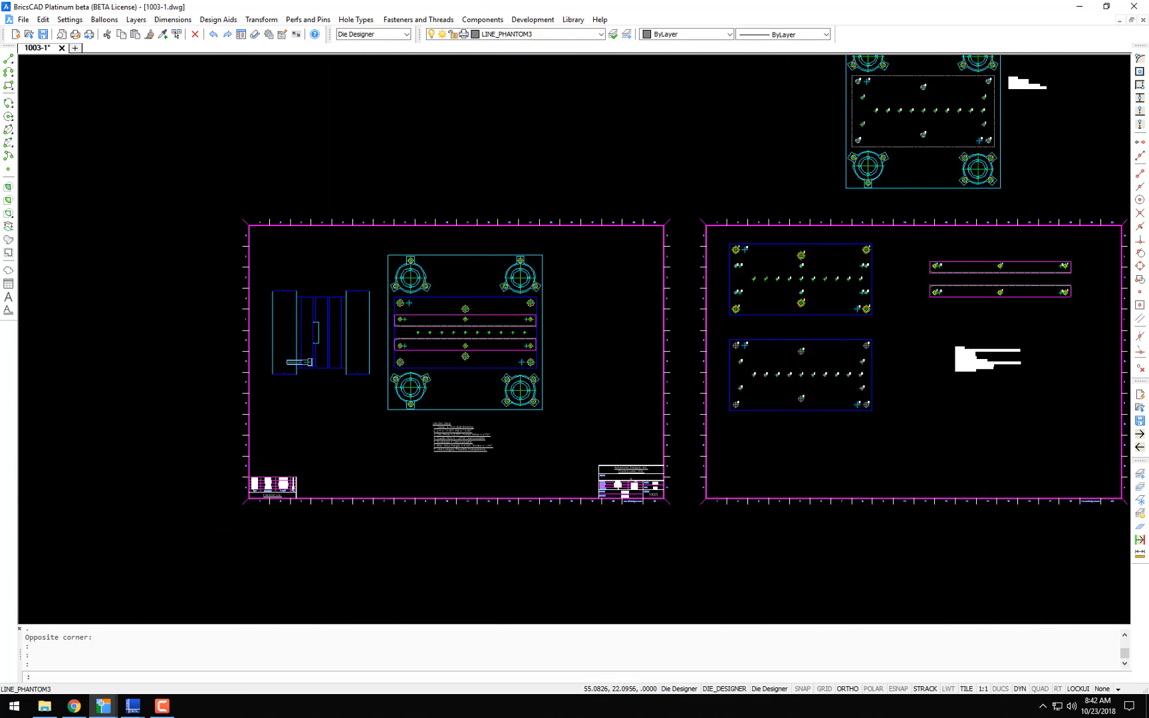
pyautogui.scroll(6, 273, 489)
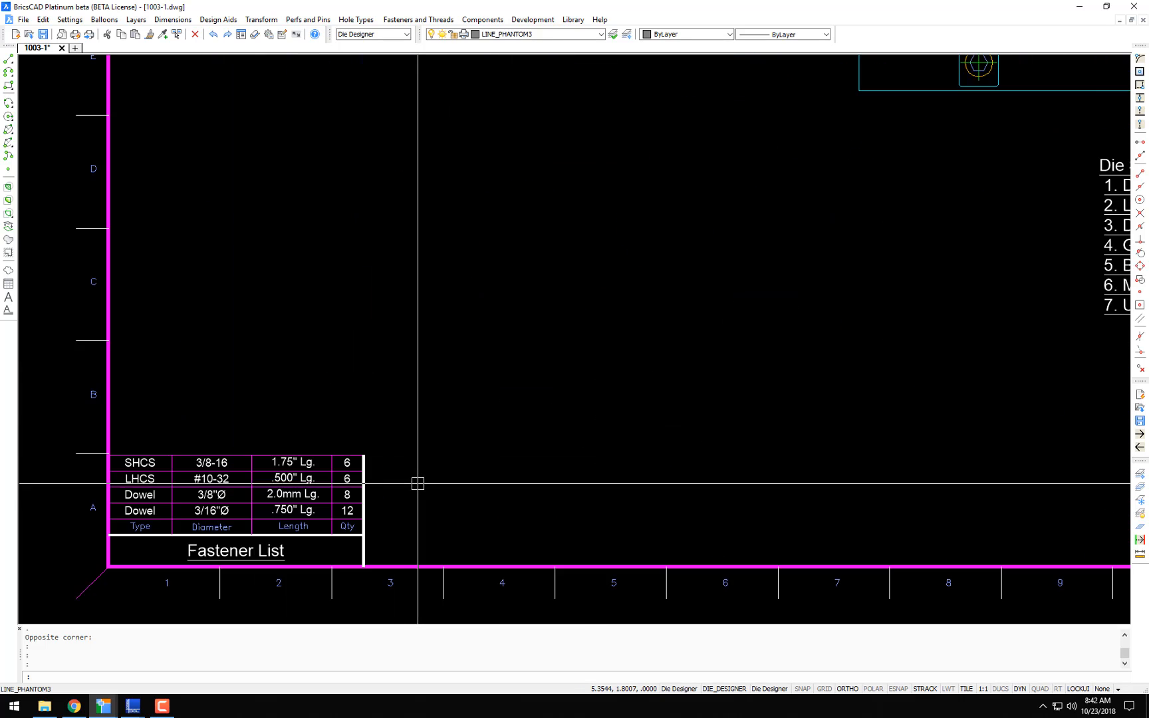
pyautogui.scroll(-4, 306, 481)
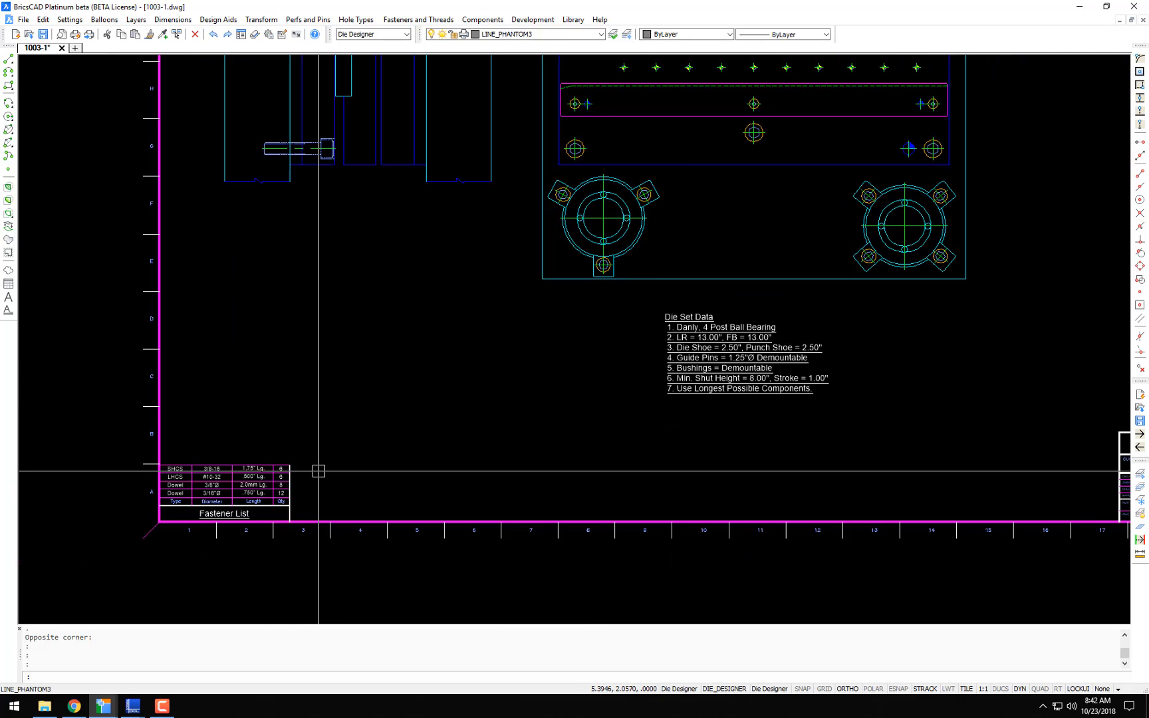
pyautogui.scroll(-2, 319, 471)
pyautogui.moveTo(431, 462); pyautogui.dragTo(369, 503, button='middle')
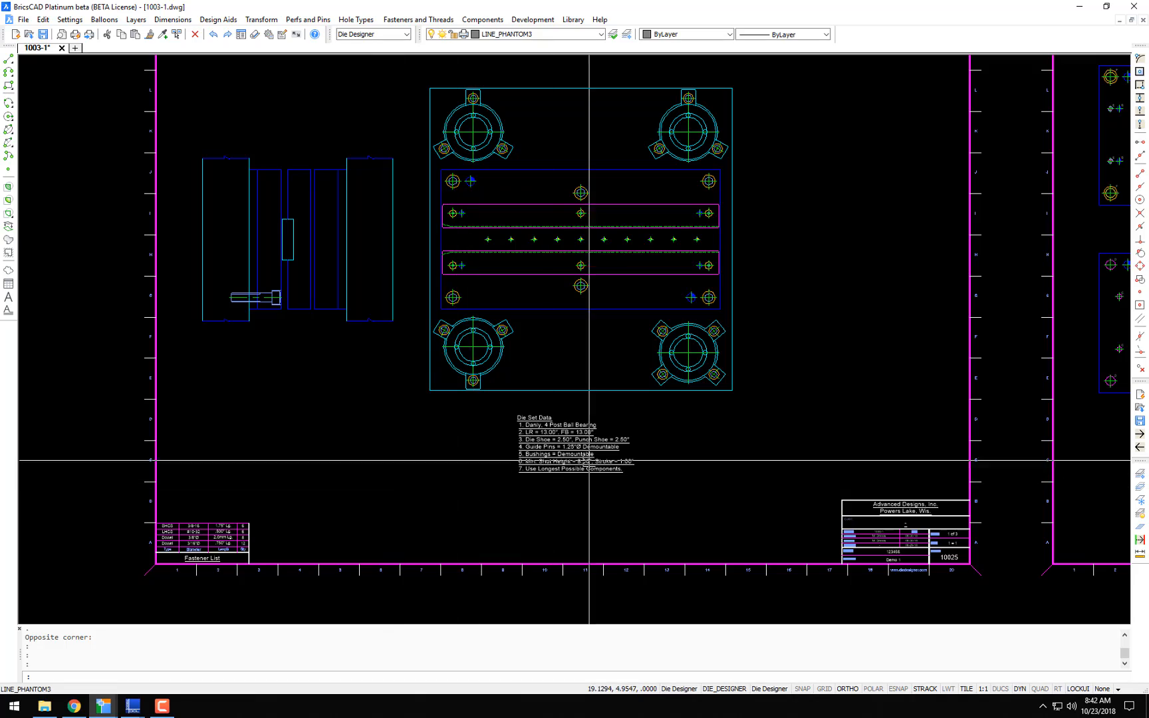
pyautogui.scroll(5, 206, 562)
pyautogui.scroll(-5, 206, 562)
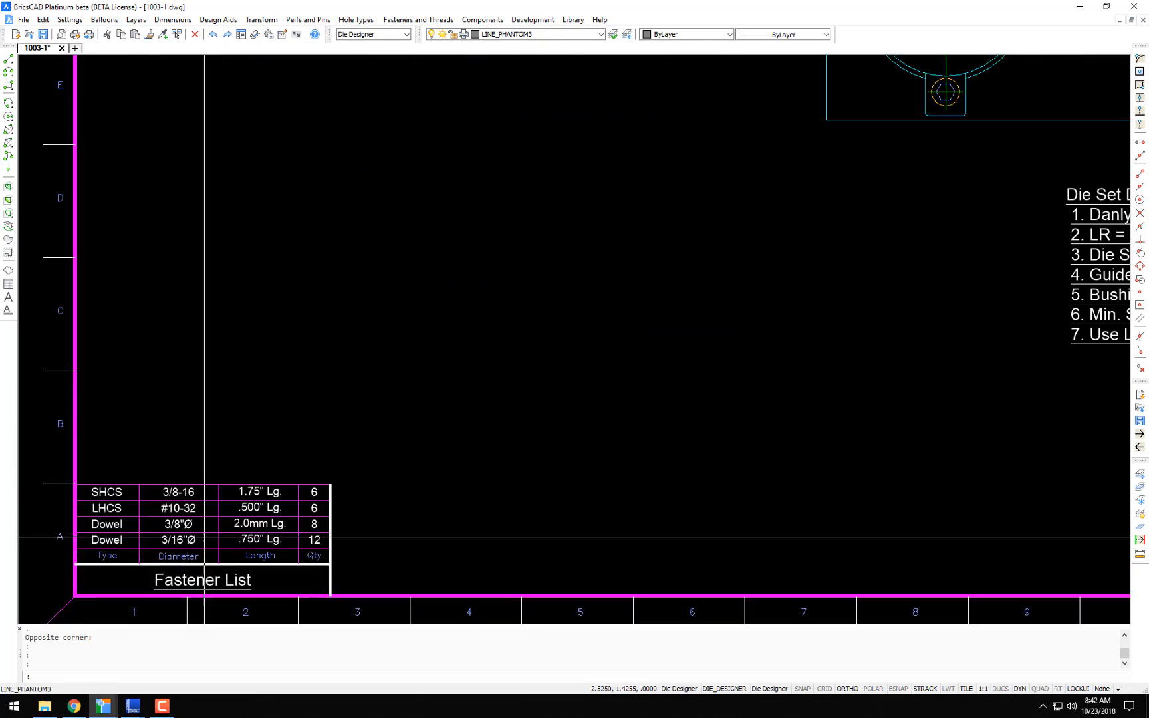
pyautogui.moveTo(561, 478)
pyautogui.mouseDown(button='middle')
pyautogui.moveTo(492, 539)
pyautogui.moveTo(452, 540)
pyautogui.mouseUp(button='middle')
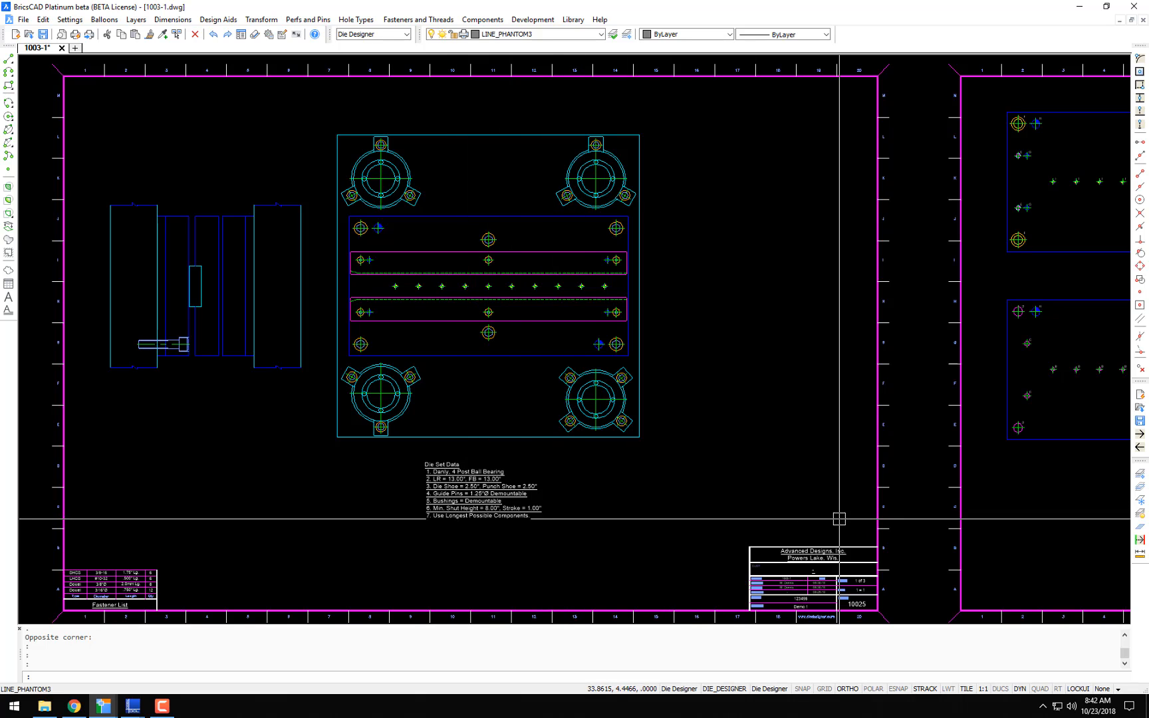